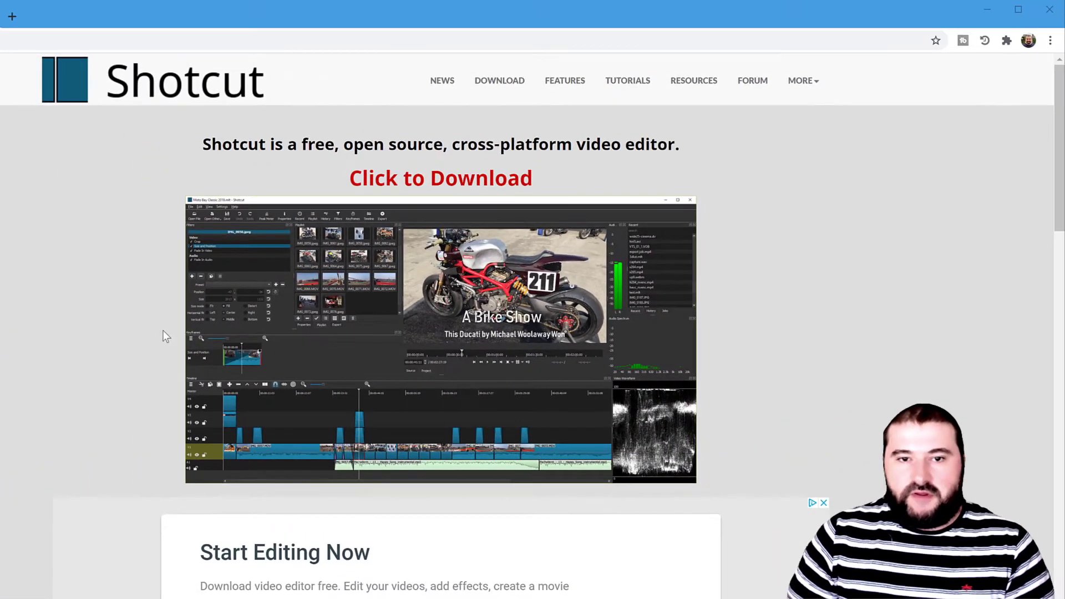
Open shotcut.org's Full List of Features page from the FEATURES link
{"action": "scroll", "coordinate": [166, 337], "scroll_direction": "down", "scroll_amount": 3}
{"action": "scroll", "coordinate": [1, 336], "scroll_direction": "up", "scroll_amount": 2}
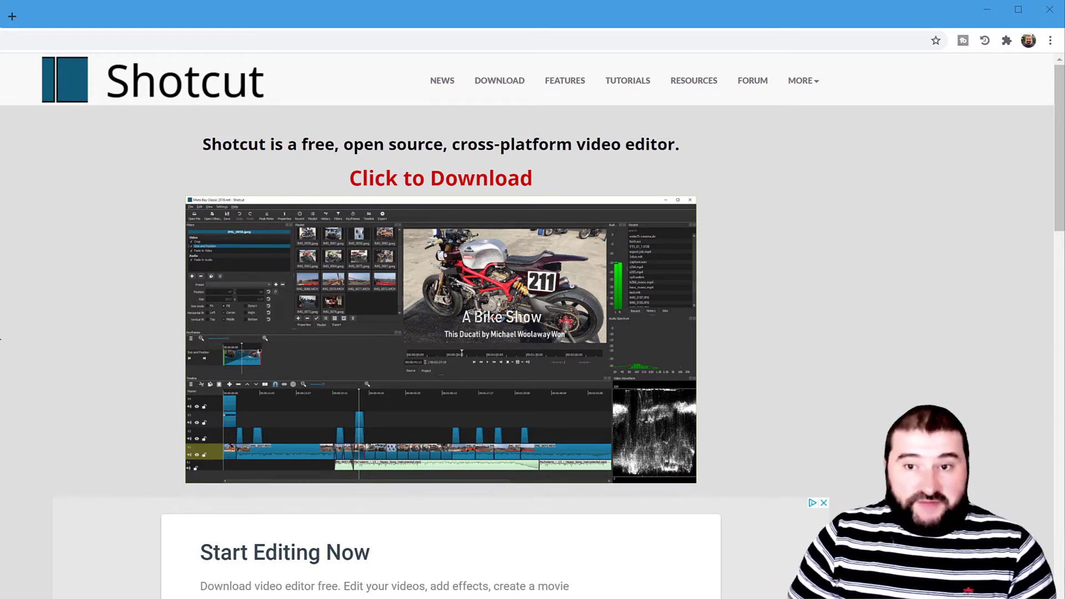
{"action": "left_click", "coordinate": [571, 82]}
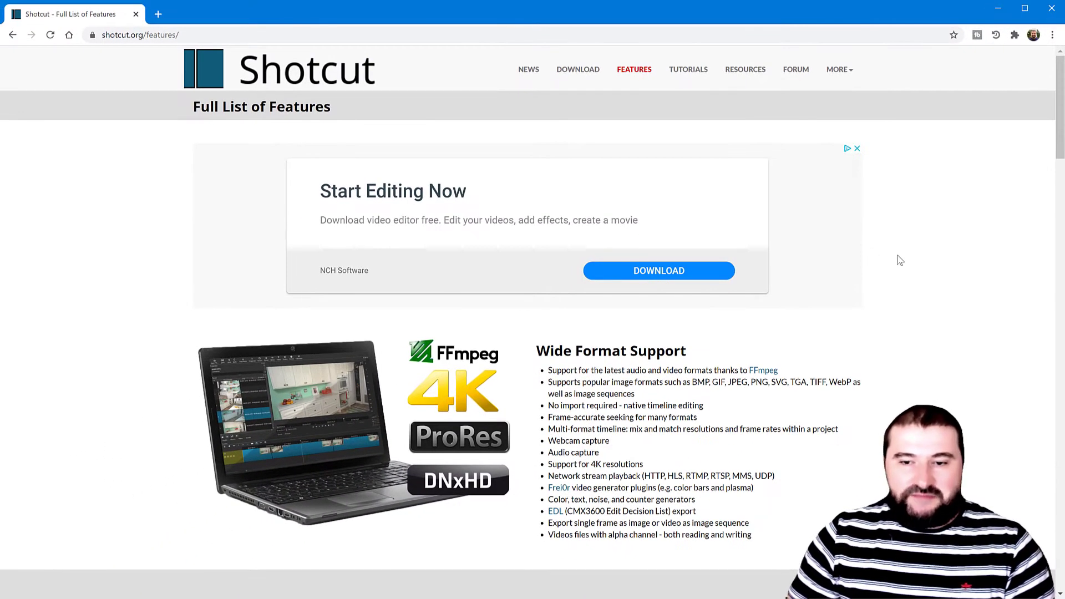
Scroll down the Features page while the Shotcut installer's licence agreement comes up
{"action": "scroll", "coordinate": [900, 261], "scroll_direction": "down", "scroll_amount": 6}
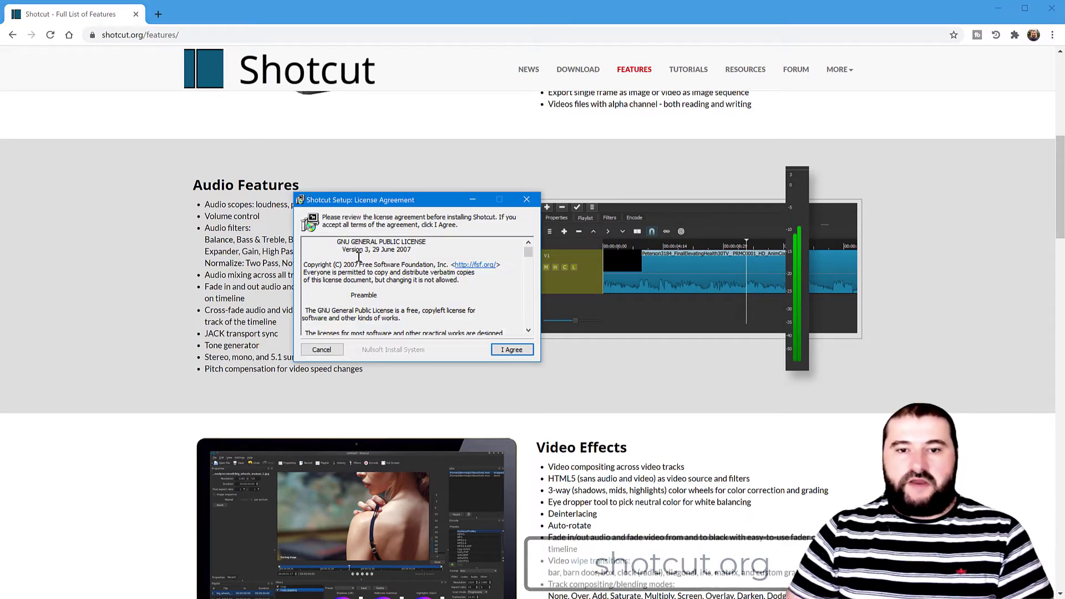
Accept the GPL licence and install Shotcut to C:\Program Files\Shotcut with default options
{"action": "left_click_drag", "start_coordinate": [377, 204], "coordinate": [470, 187]}
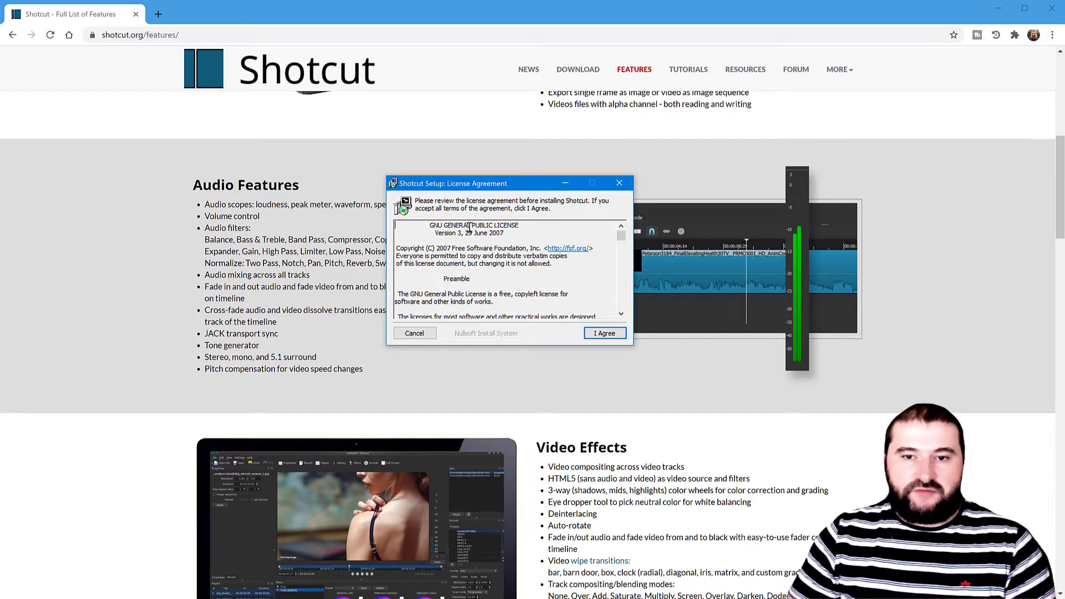
{"action": "left_click", "coordinate": [604, 333]}
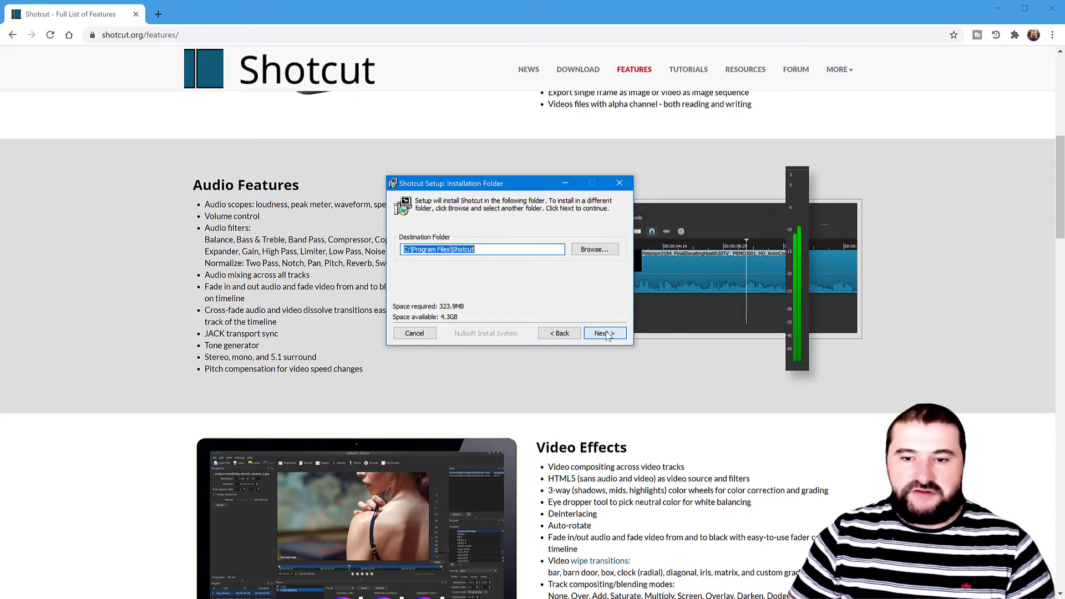
{"action": "left_click", "coordinate": [605, 333]}
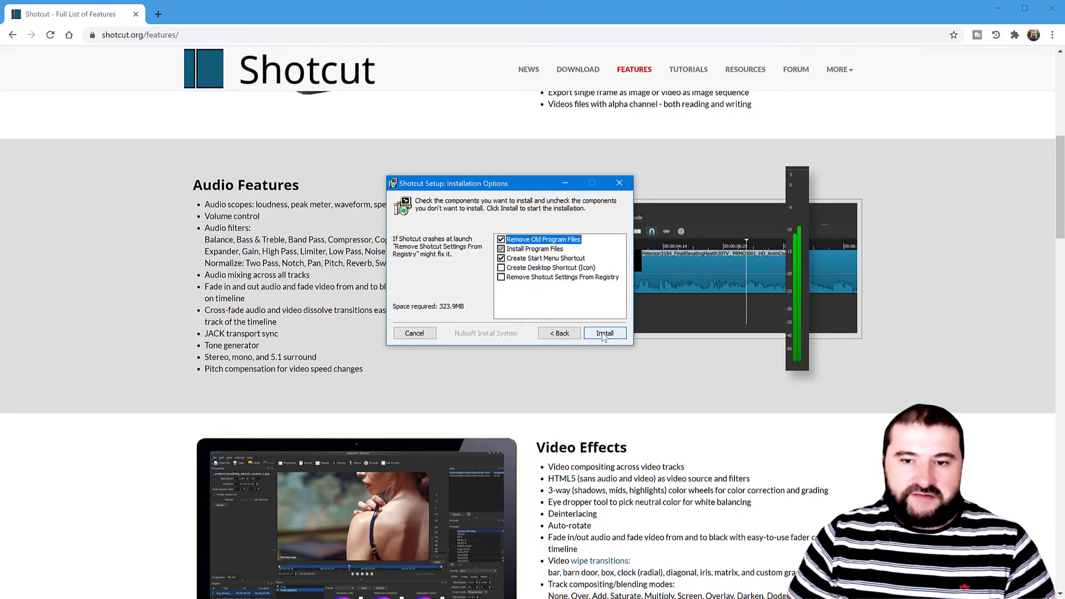
{"action": "left_click", "coordinate": [604, 334]}
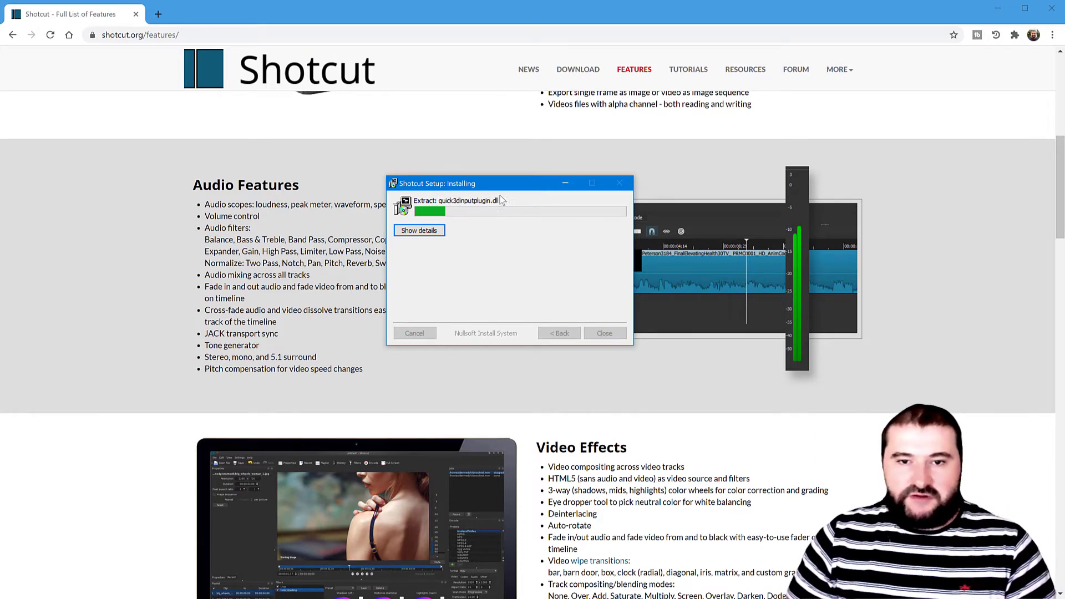
Wait for the installation to complete, then close the Shotcut Setup installer
{"action": "left_click_drag", "start_coordinate": [512, 188], "coordinate": [924, 97]}
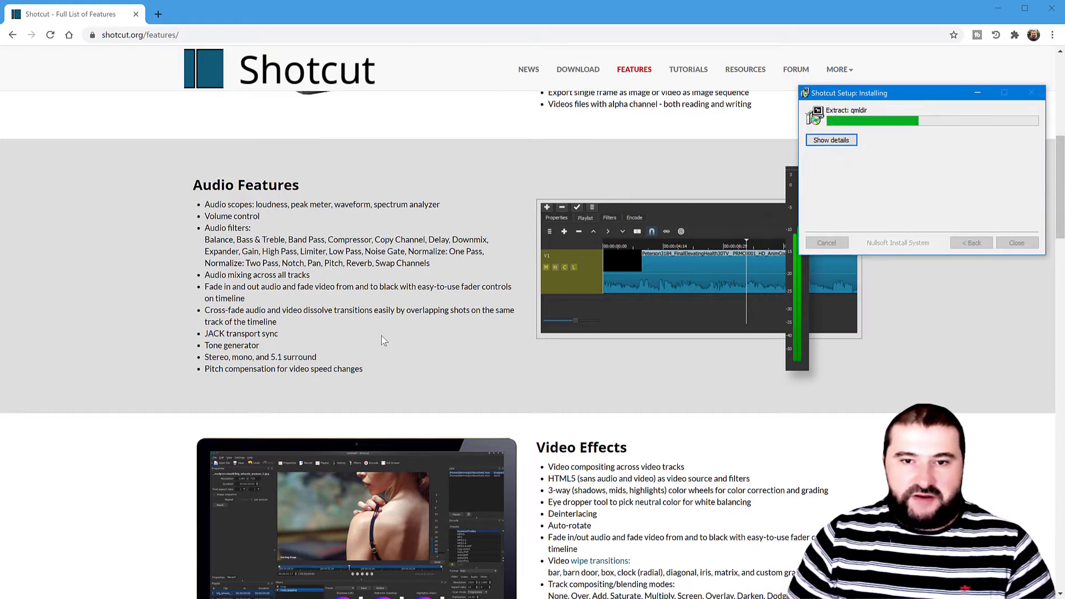
{"action": "scroll", "coordinate": [383, 339], "scroll_direction": "up", "scroll_amount": 5}
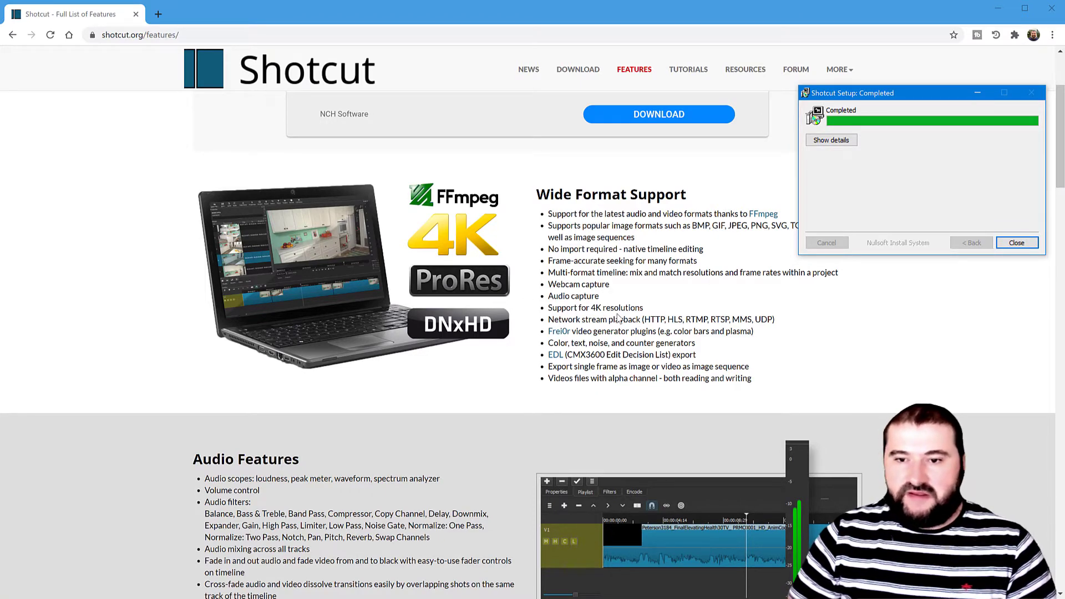
{"action": "scroll", "coordinate": [620, 318], "scroll_direction": "down", "scroll_amount": 2}
{"action": "scroll", "coordinate": [538, 272], "scroll_direction": "down", "scroll_amount": 4}
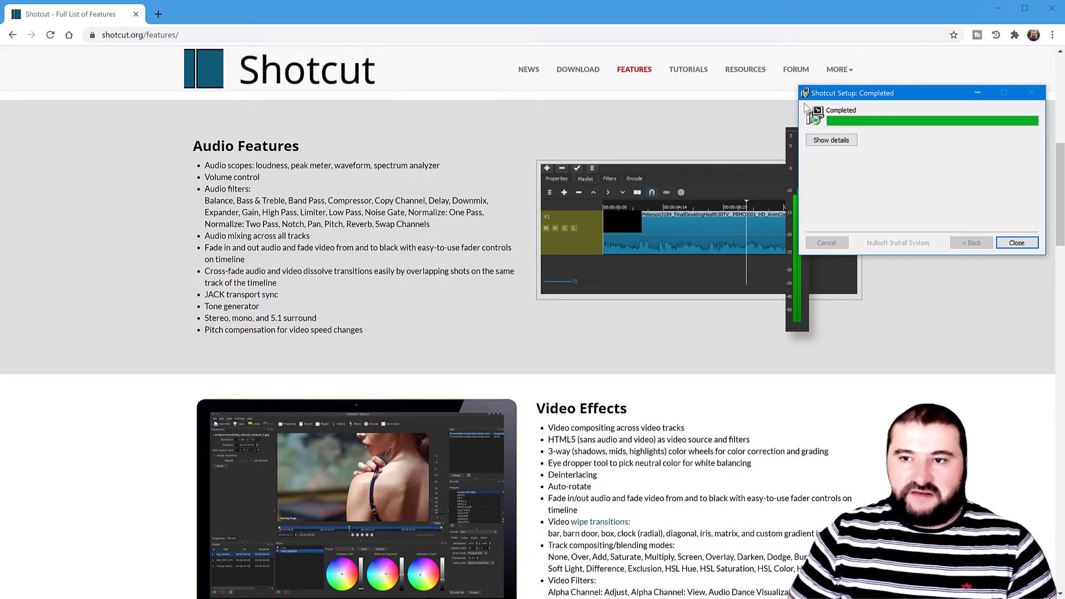
{"action": "left_click_drag", "start_coordinate": [840, 95], "coordinate": [463, 130]}
{"action": "scroll", "coordinate": [199, 306], "scroll_direction": "down", "scroll_amount": 10}
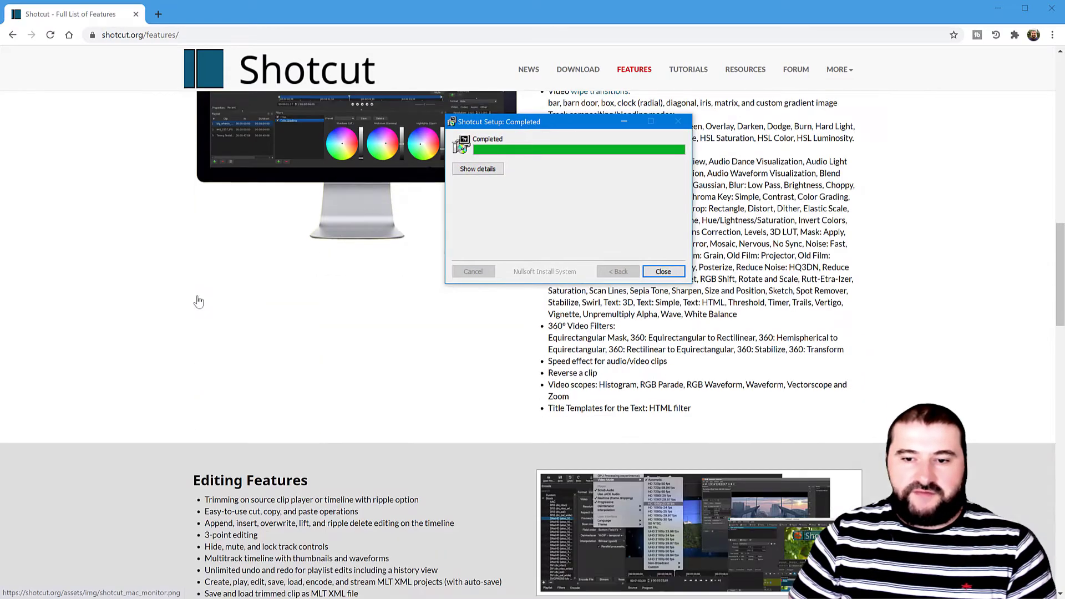
{"action": "scroll", "coordinate": [198, 309], "scroll_direction": "down", "scroll_amount": 2}
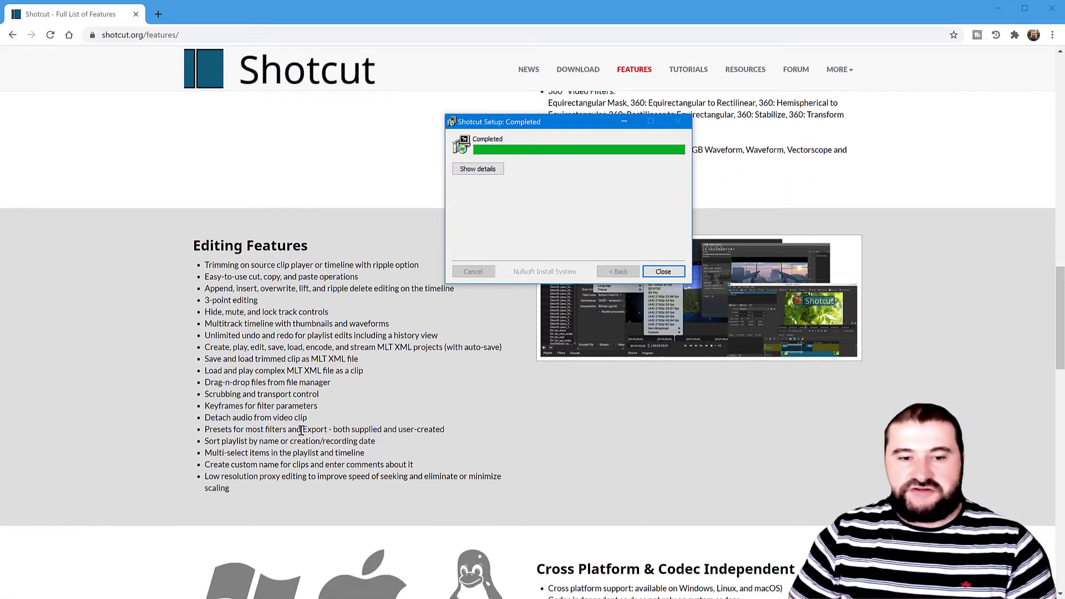
{"action": "scroll", "coordinate": [311, 431], "scroll_direction": "down", "scroll_amount": 4}
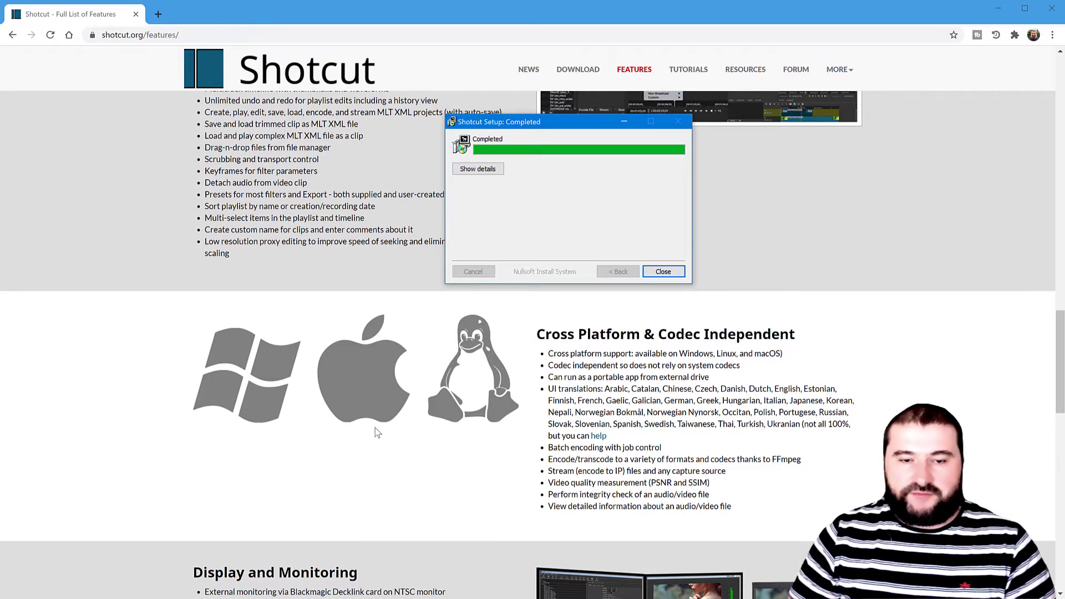
{"action": "scroll", "coordinate": [434, 392], "scroll_direction": "down", "scroll_amount": 3}
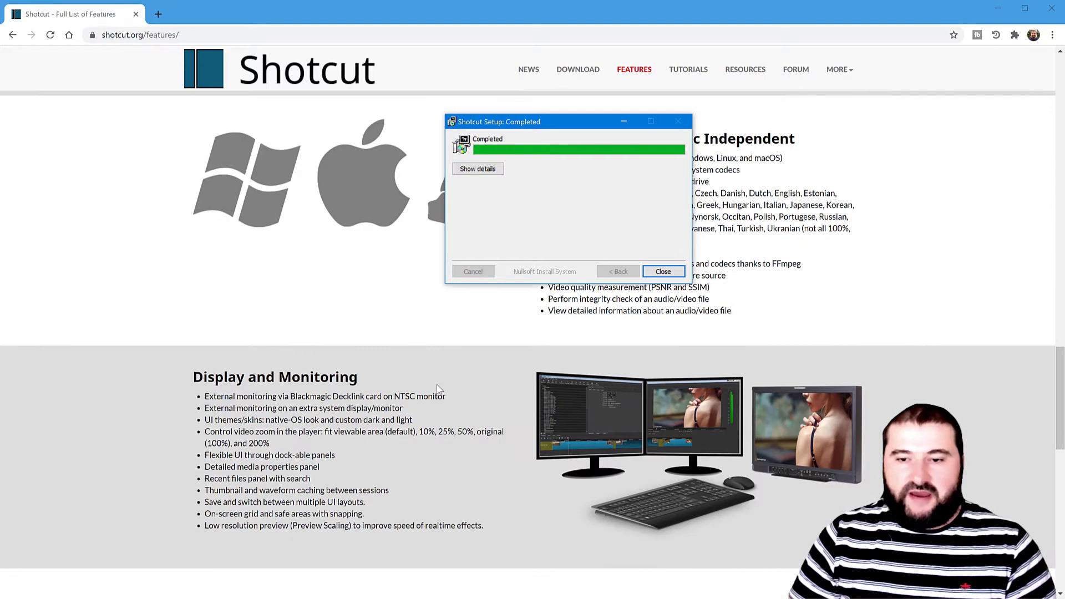
{"action": "left_click", "coordinate": [663, 271]}
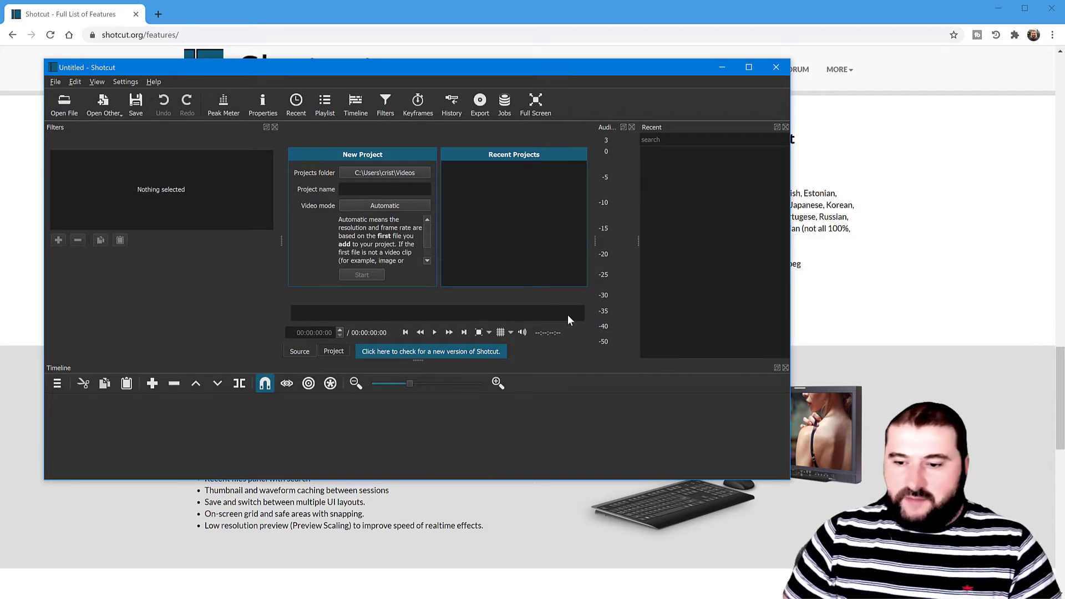
Move the Shotcut window to the top-left and stretch it to fill the screen
{"action": "left_click_drag", "start_coordinate": [497, 63], "coordinate": [446, 7]}
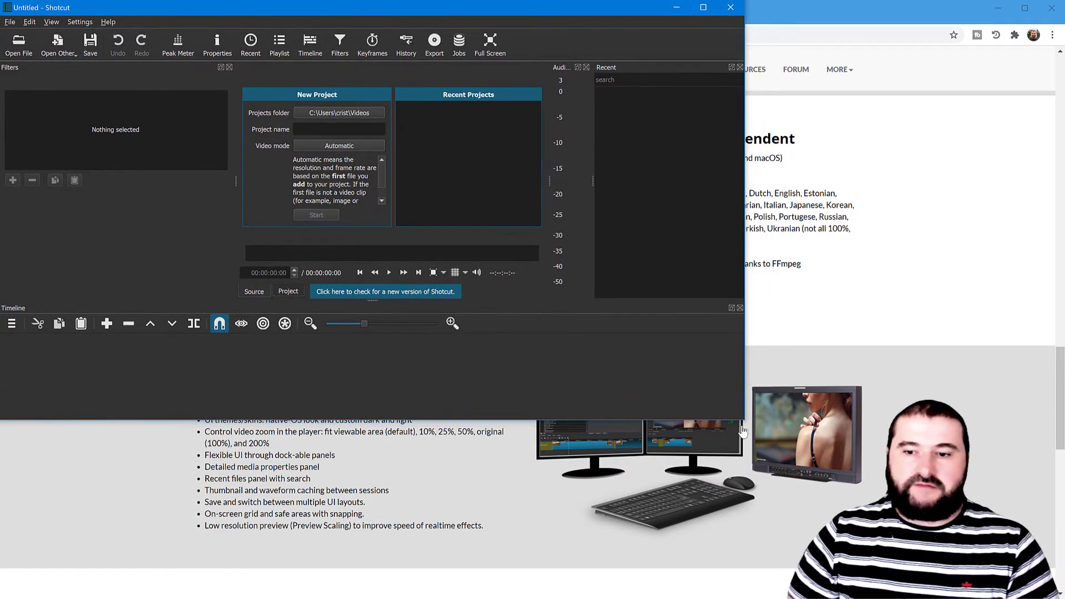
{"action": "left_click_drag", "start_coordinate": [745, 421], "coordinate": [1061, 596]}
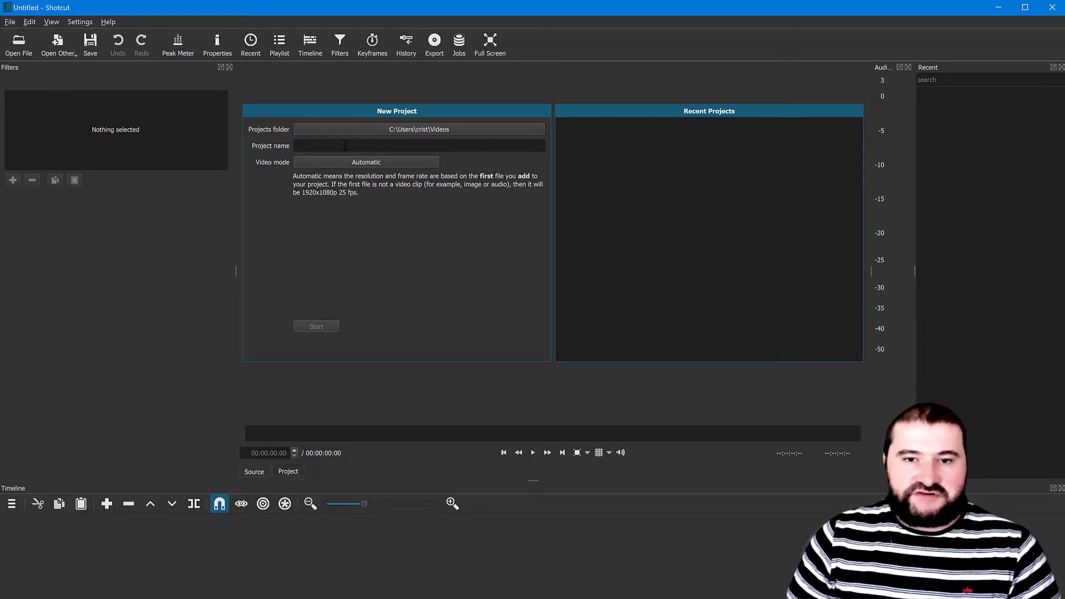
Create a project named 'First Look' using the HD 1080p 25 fps video mode
{"action": "left_click", "coordinate": [430, 146]}
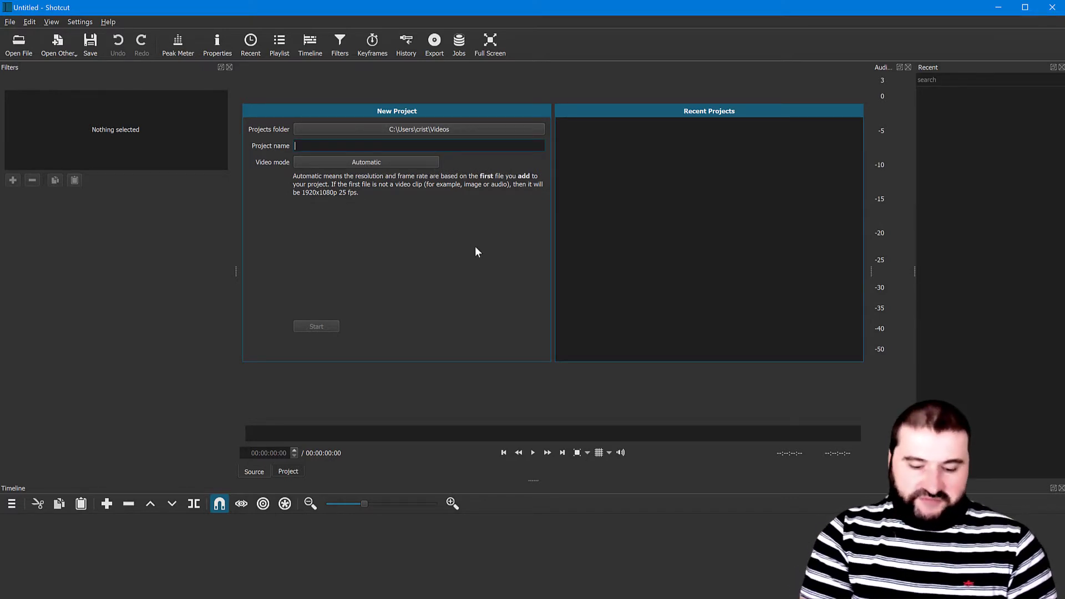
{"action": "type", "text": "First Look"}
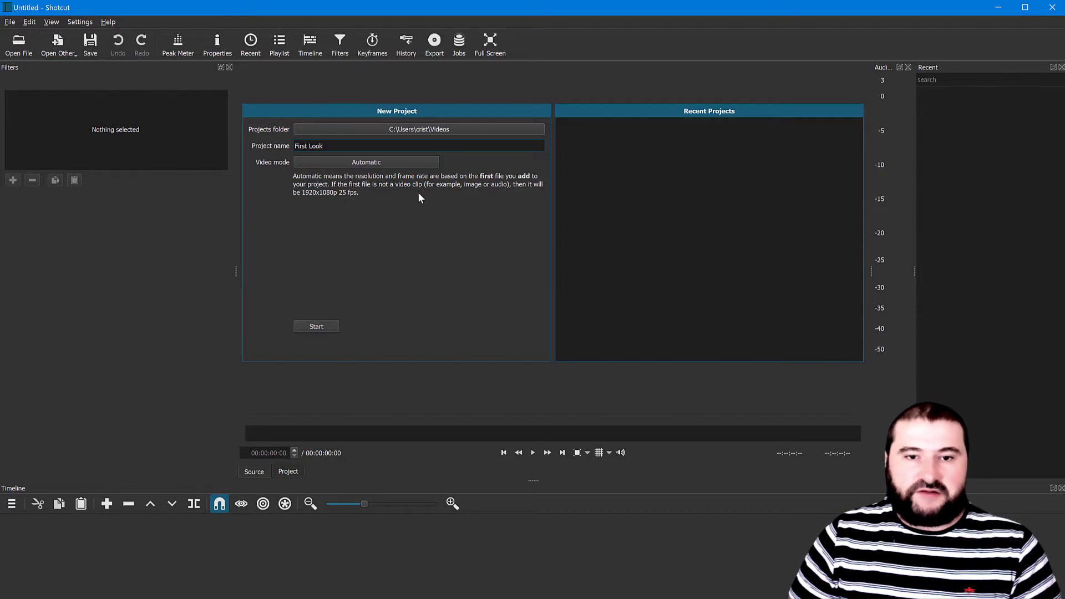
{"action": "left_click", "coordinate": [365, 164]}
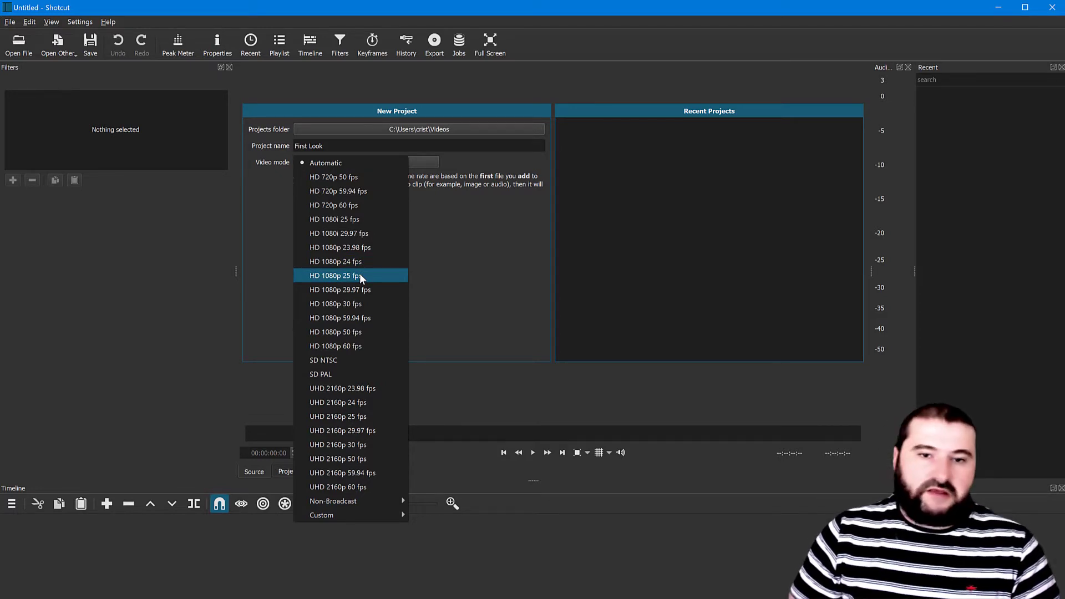
{"action": "left_click", "coordinate": [337, 276]}
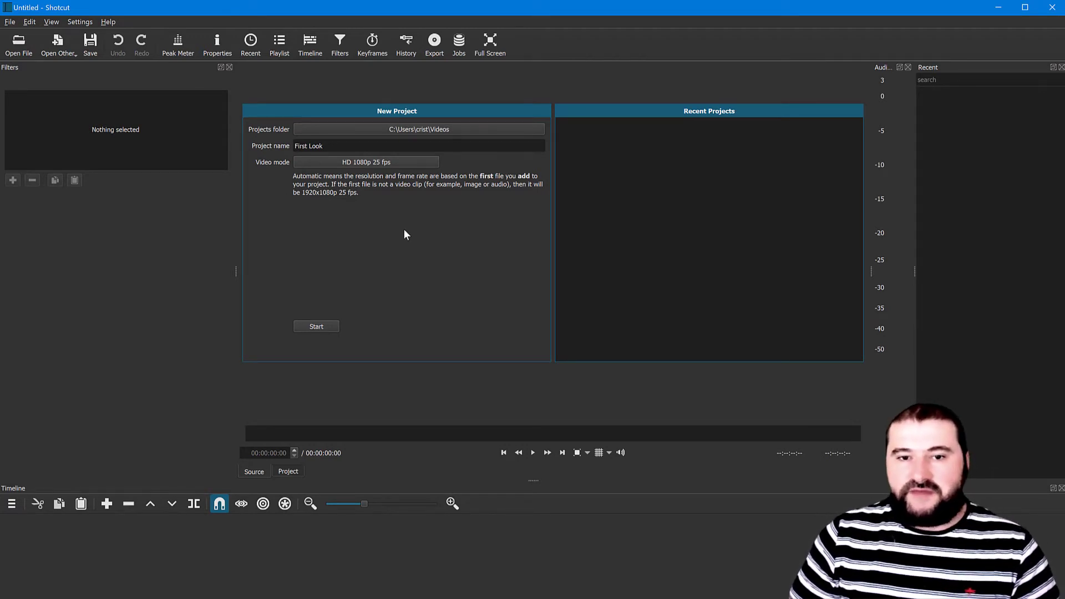
{"action": "left_click", "coordinate": [319, 330]}
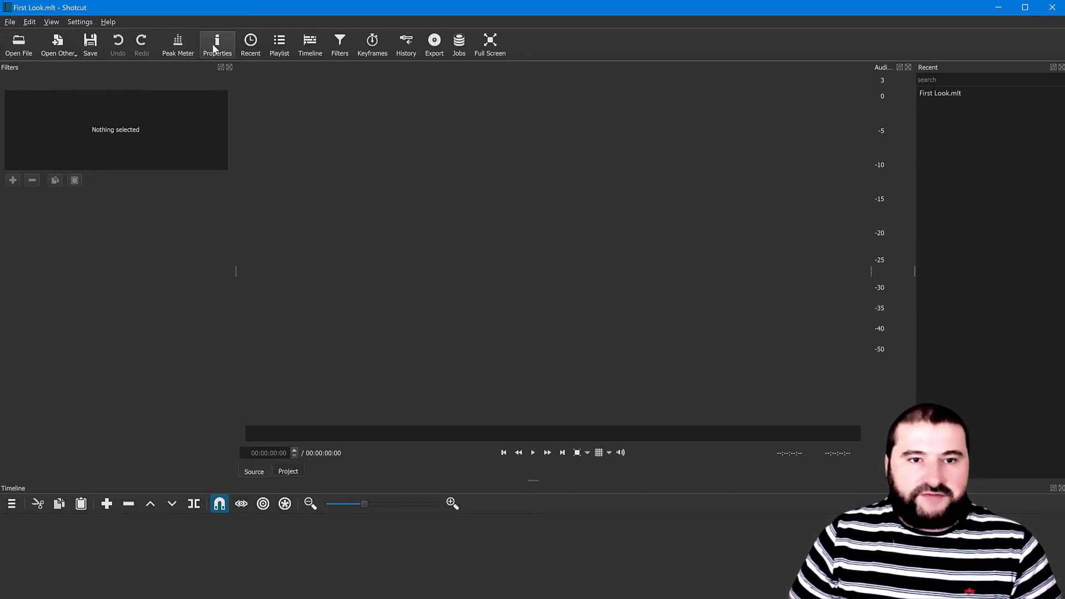
Toggle the Peak Meter off and back on, then show the Properties panel
{"action": "left_click", "coordinate": [178, 49]}
{"action": "left_click", "coordinate": [178, 49]}
{"action": "left_click", "coordinate": [178, 48]}
{"action": "left_click", "coordinate": [177, 49]}
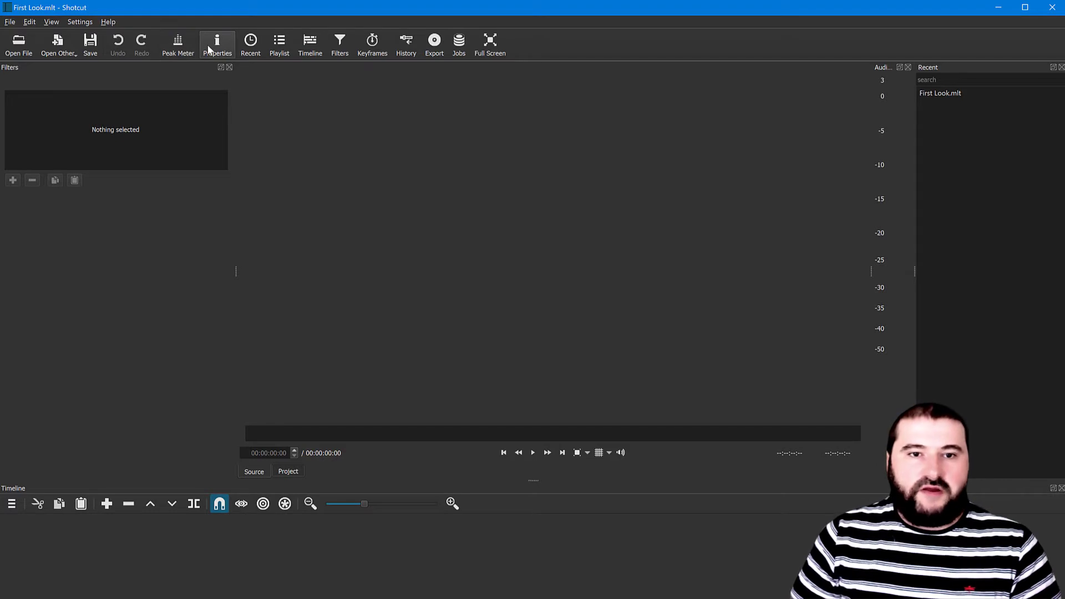
{"action": "left_click", "coordinate": [209, 50]}
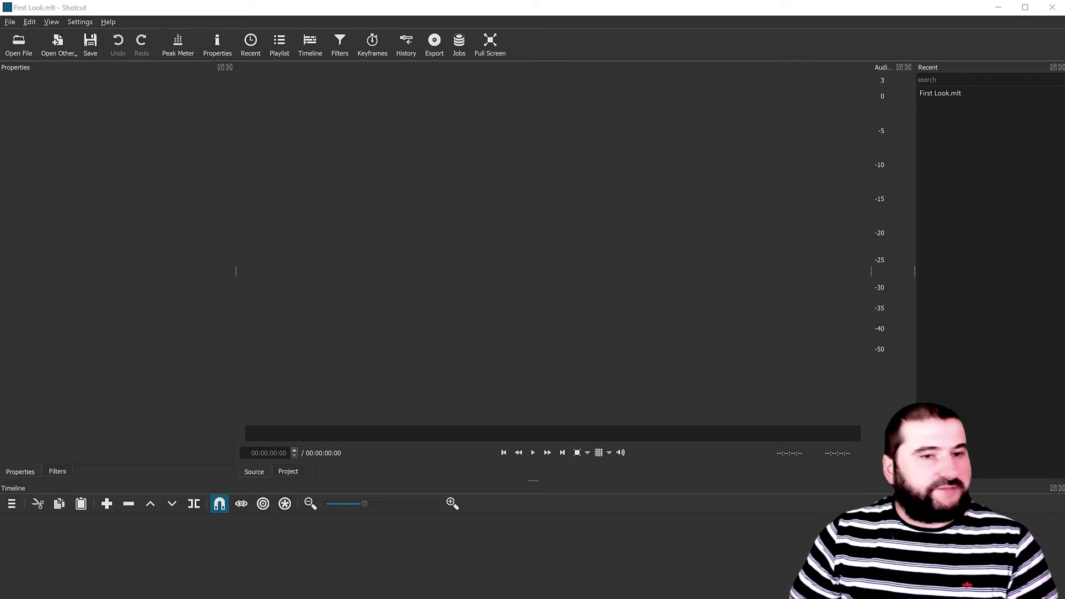
{"action": "left_click_drag", "start_coordinate": [2, 216], "coordinate": [158, 158]}
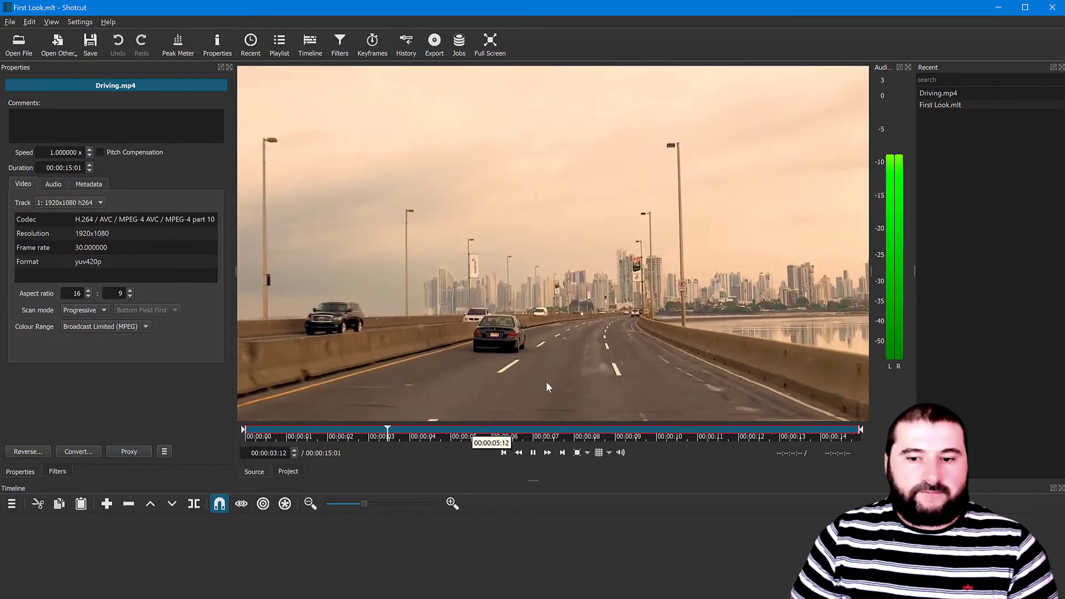
{"action": "left_click", "coordinate": [533, 452]}
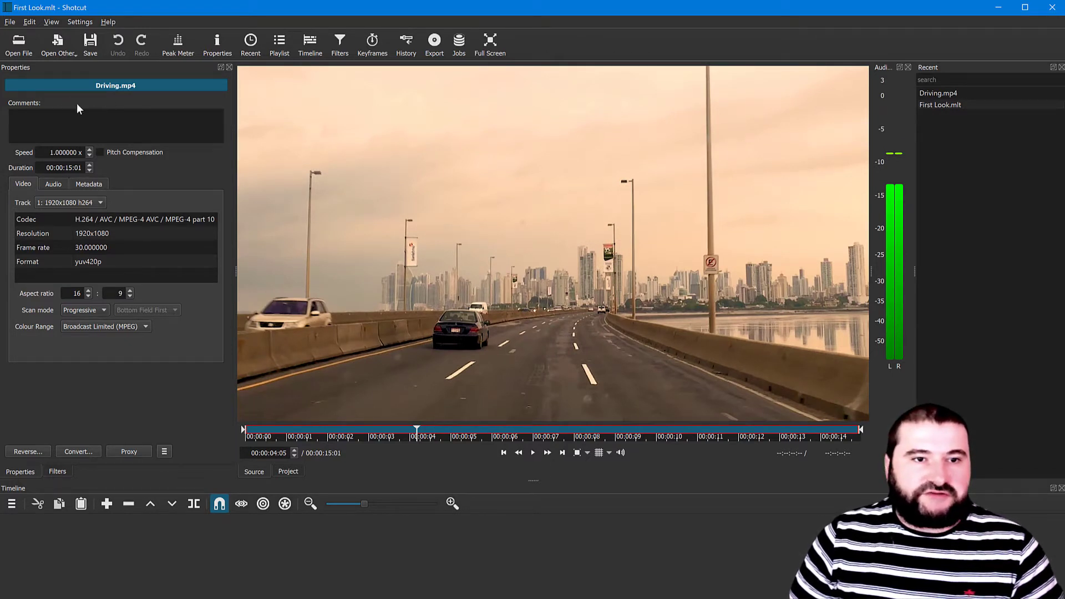
{"action": "left_click", "coordinate": [50, 87]}
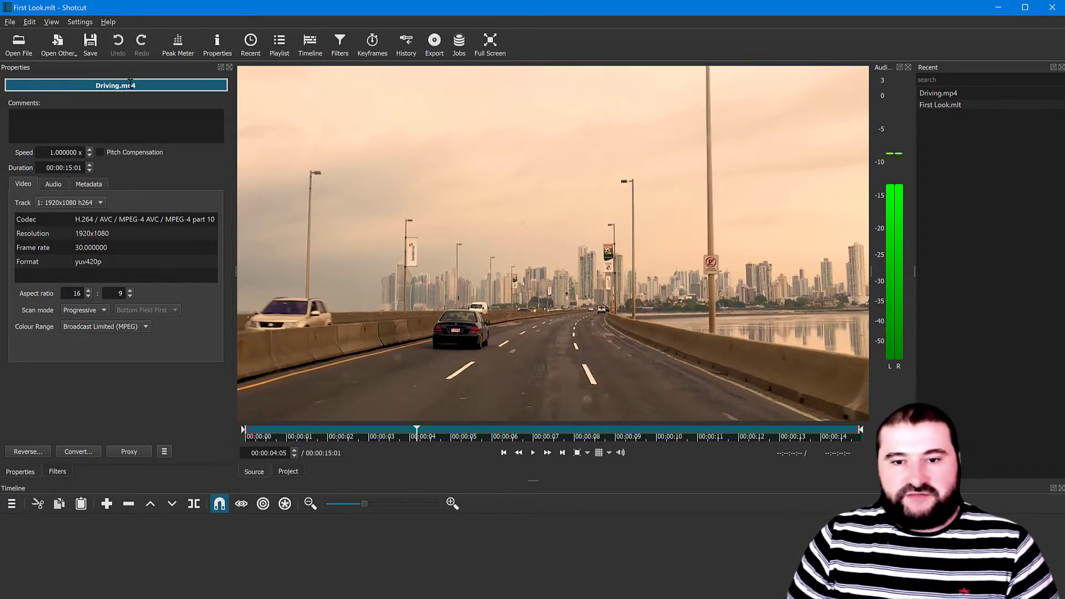
{"action": "left_click", "coordinate": [520, 187]}
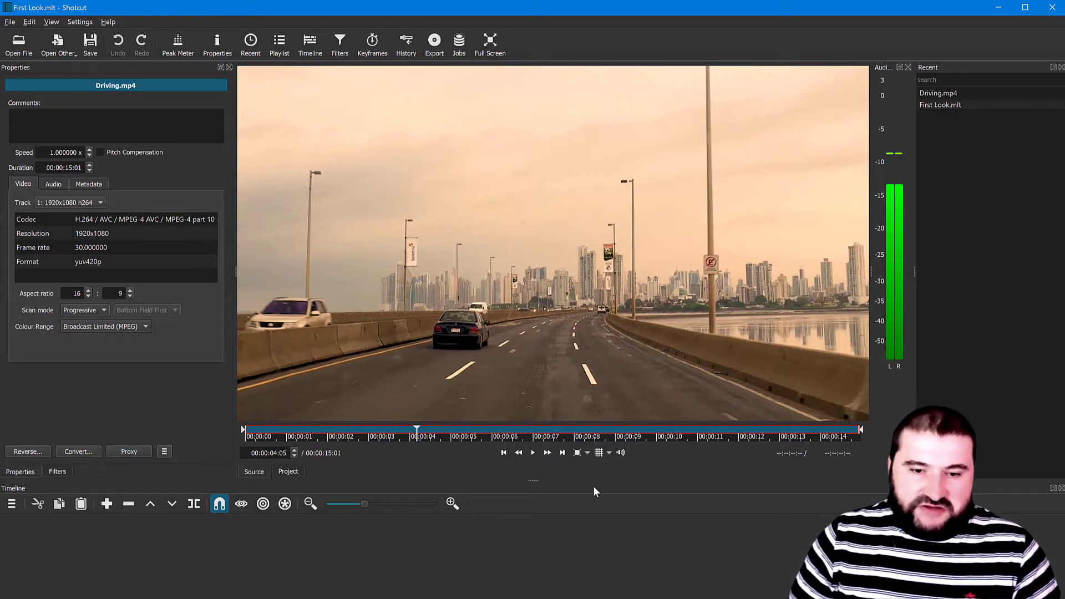
{"action": "left_click", "coordinate": [534, 453]}
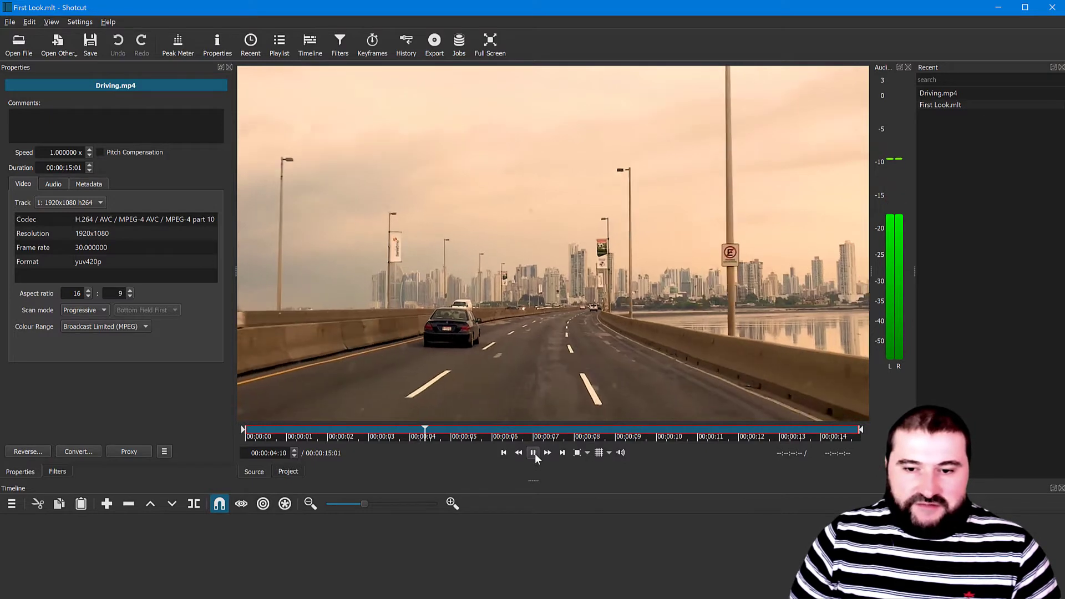
{"action": "left_click", "coordinate": [534, 453]}
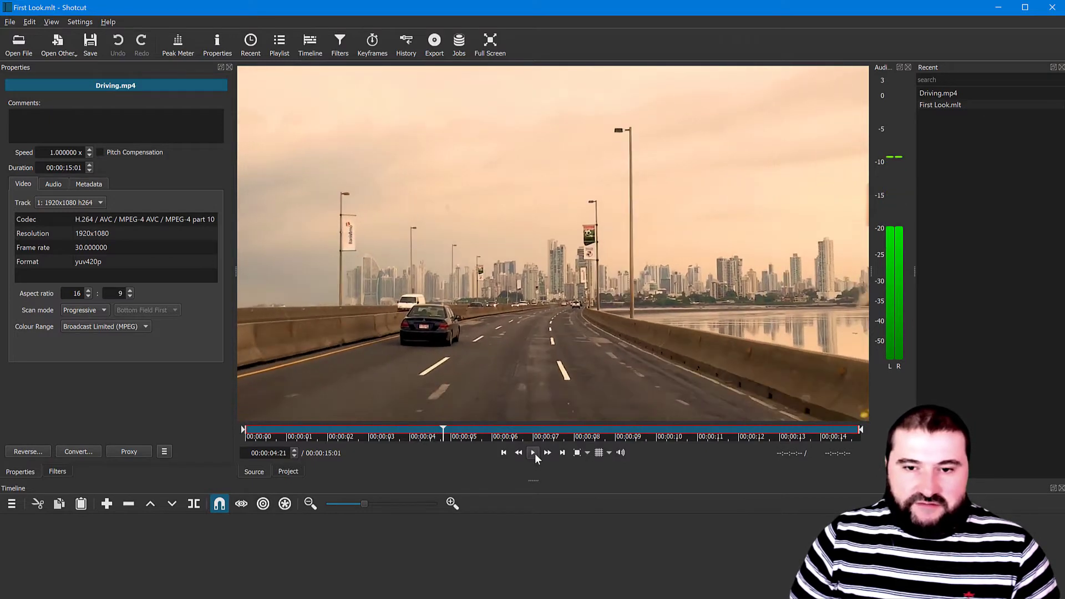
{"action": "left_click", "coordinate": [587, 452]}
{"action": "left_click", "coordinate": [606, 467]}
{"action": "left_click", "coordinate": [608, 457]}
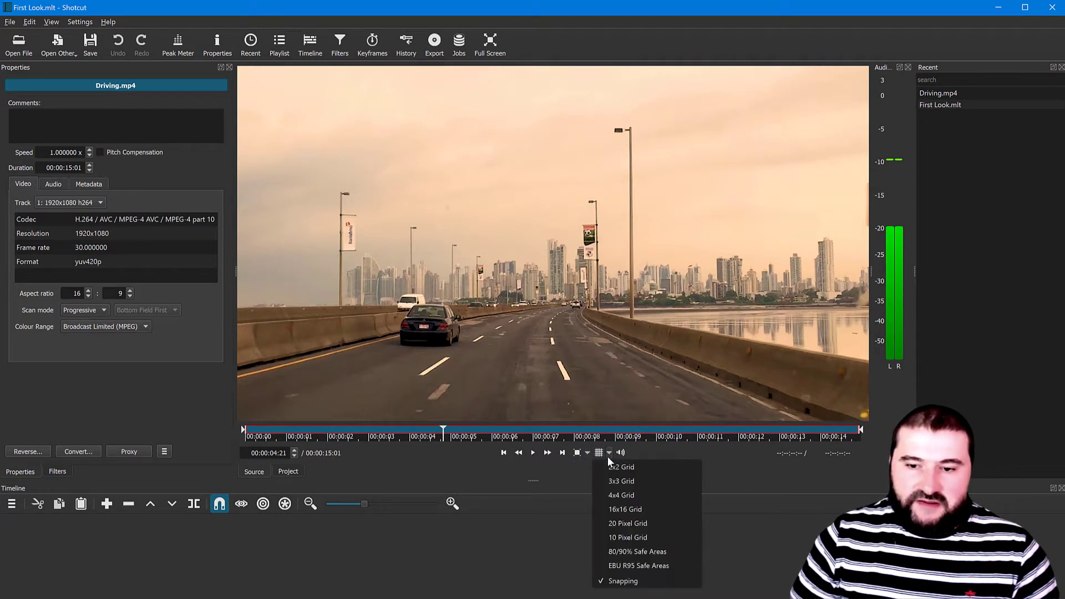
{"action": "left_click", "coordinate": [558, 468]}
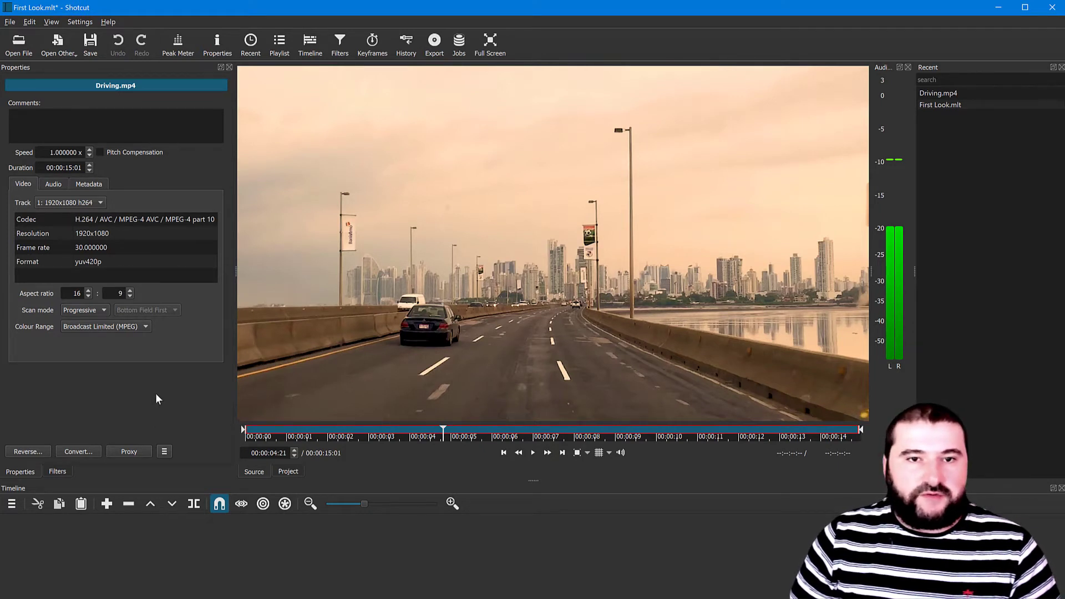
Switch the workspace to the View > Layout > Timeline Project layout
{"action": "left_click", "coordinate": [55, 23]}
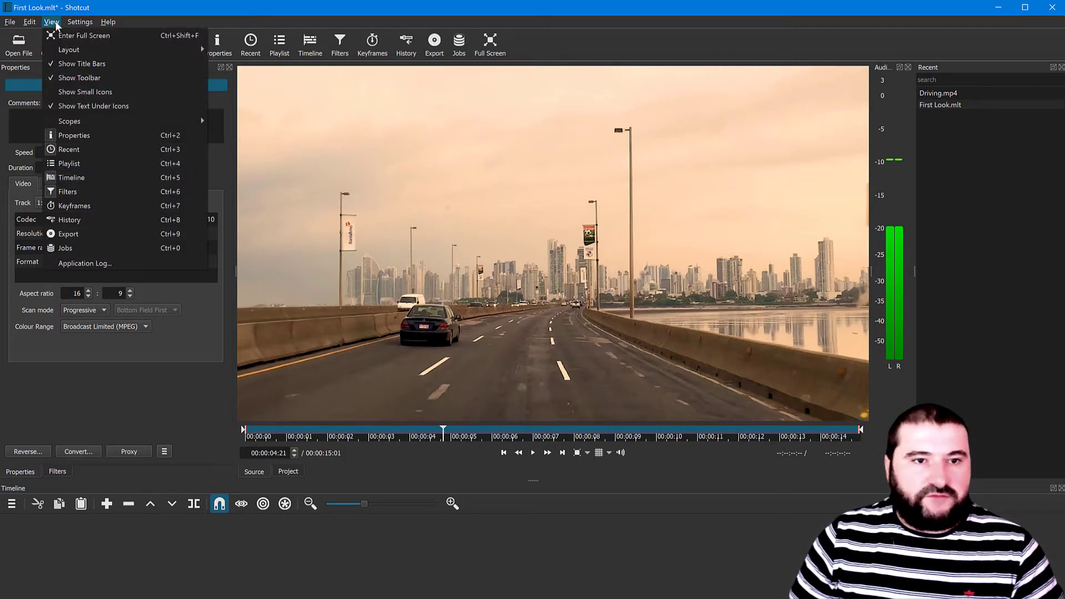
{"action": "mouse_move", "coordinate": [203, 49]}
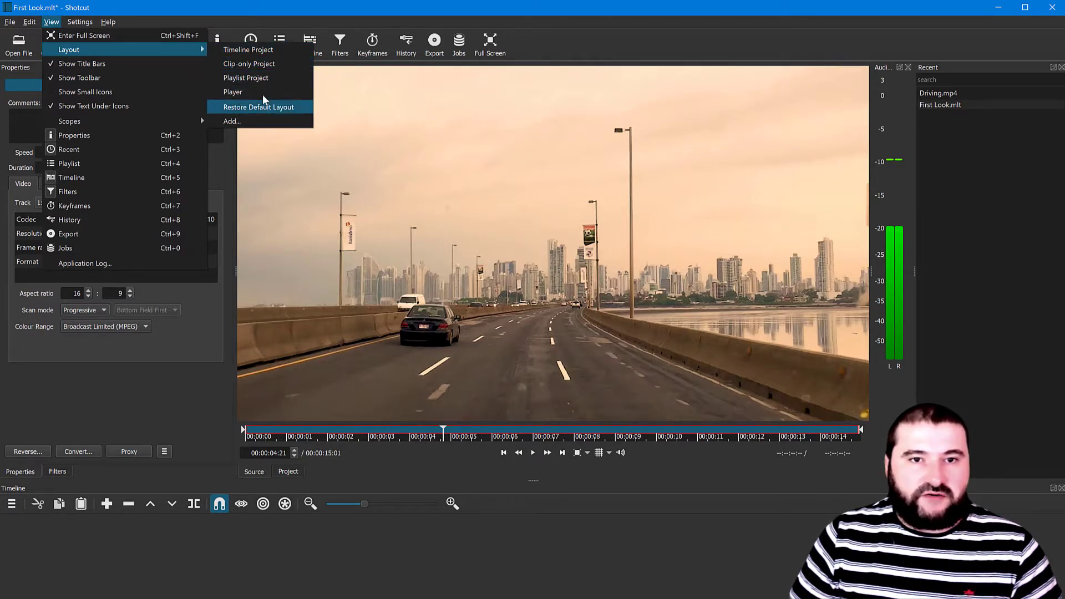
{"action": "left_click", "coordinate": [272, 51]}
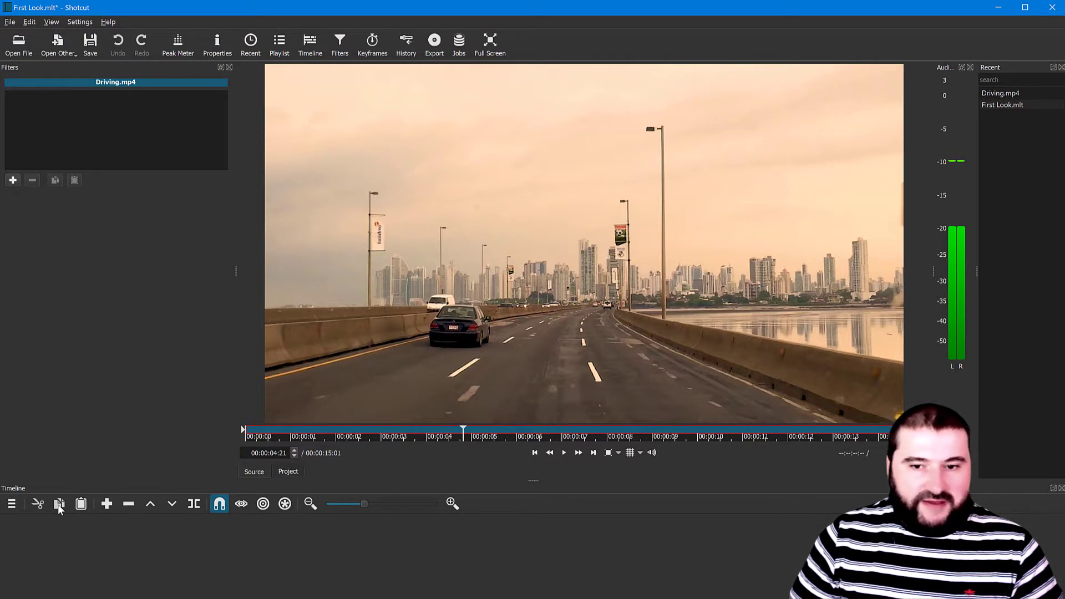
Append Driving.mp4 to V1, set the playhead to 00:00:06:12, and make the timeline taller
{"action": "left_click", "coordinate": [107, 504]}
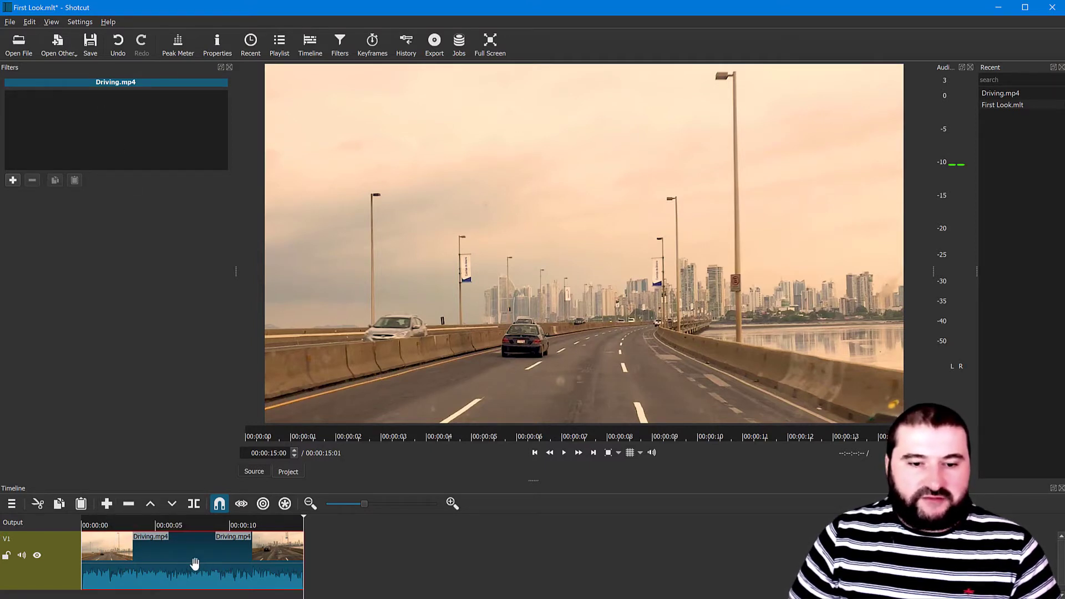
{"action": "mouse_move", "coordinate": [182, 562]}
{"action": "left_mouse_down"}
{"action": "mouse_move", "coordinate": [321, 560]}
{"action": "mouse_move", "coordinate": [185, 560]}
{"action": "left_mouse_up"}
{"action": "left_click_drag", "start_coordinate": [287, 519], "coordinate": [179, 521]}
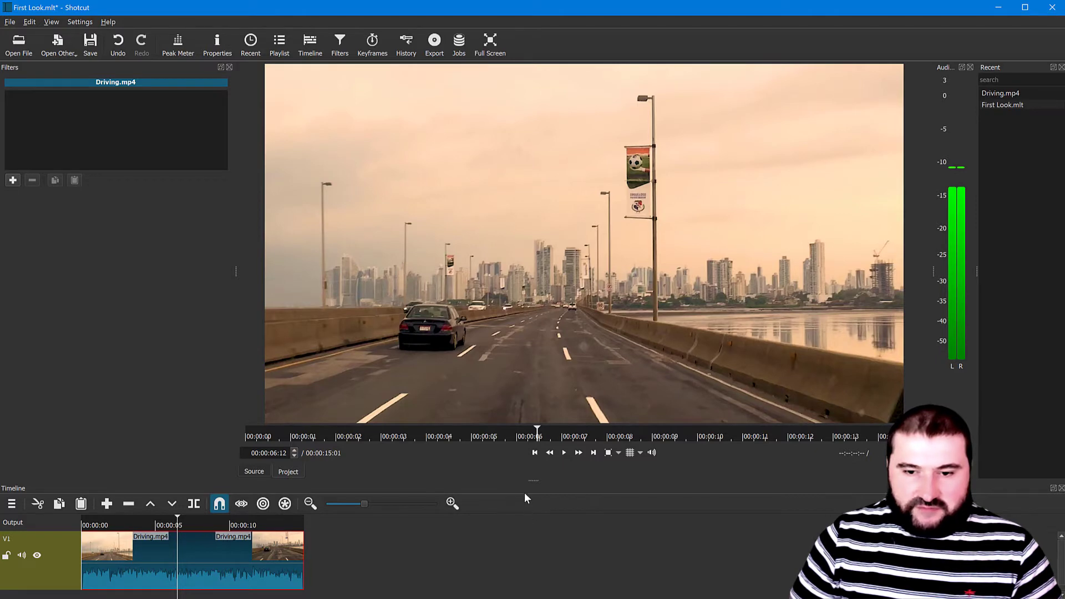
{"action": "left_click_drag", "start_coordinate": [533, 481], "coordinate": [531, 377]}
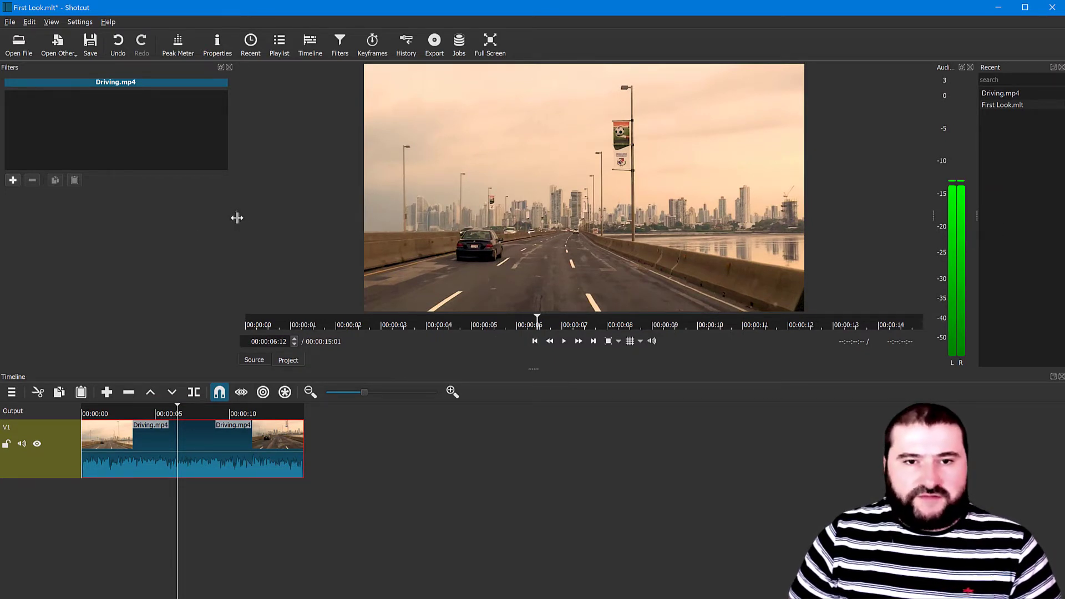
Widen the filters and audio meter areas, then right-click the Driving.mp4 clip on V1
{"action": "left_click_drag", "start_coordinate": [235, 222], "coordinate": [198, 219]}
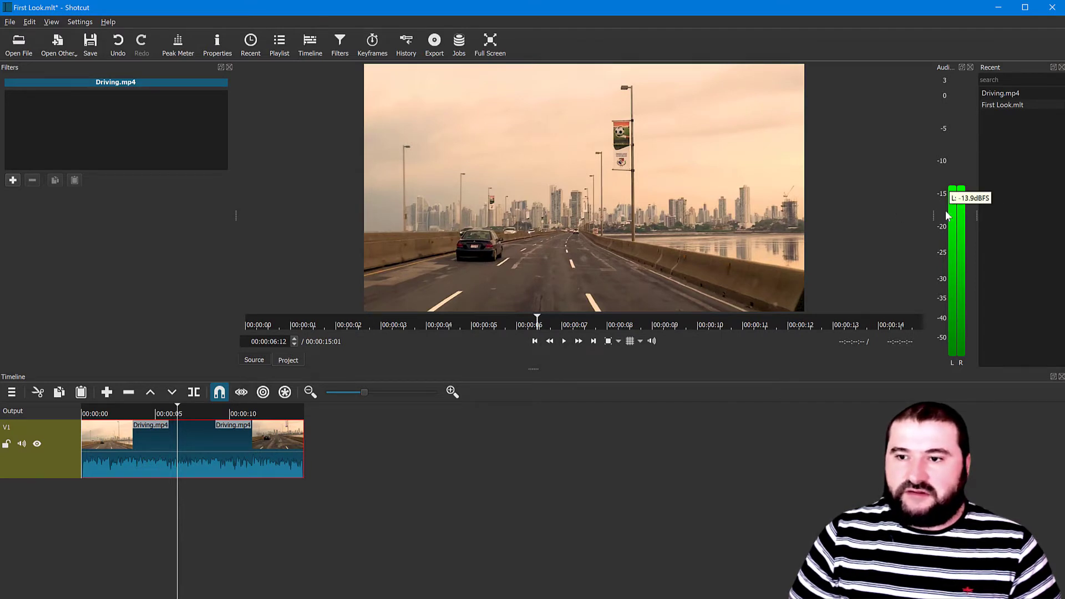
{"action": "mouse_move", "coordinate": [934, 218]}
{"action": "left_mouse_down"}
{"action": "mouse_move", "coordinate": [847, 218]}
{"action": "mouse_move", "coordinate": [916, 217]}
{"action": "left_mouse_up"}
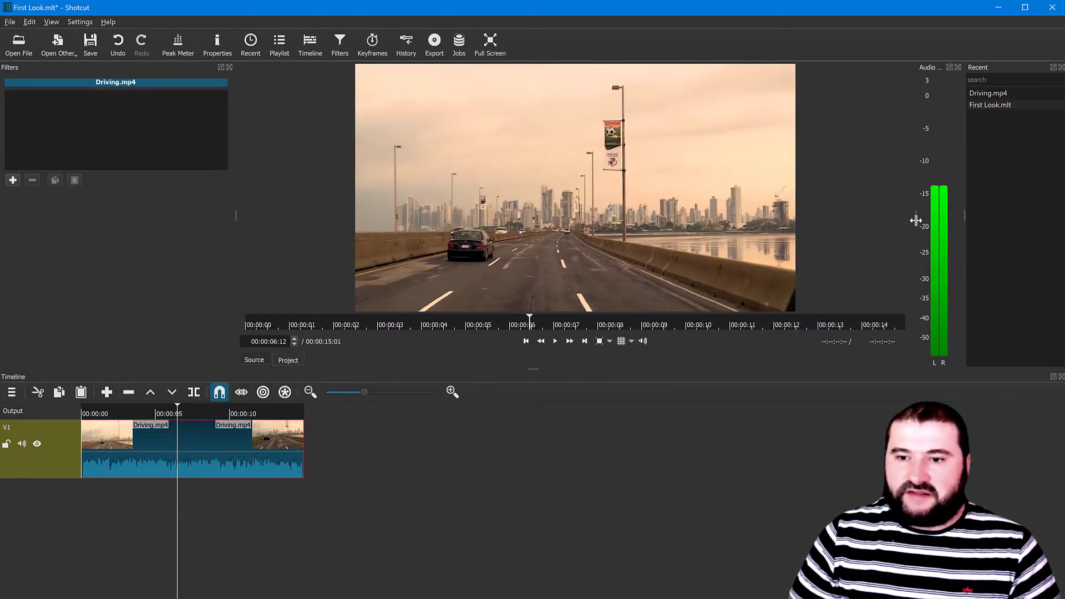
{"action": "right_click", "coordinate": [216, 445]}
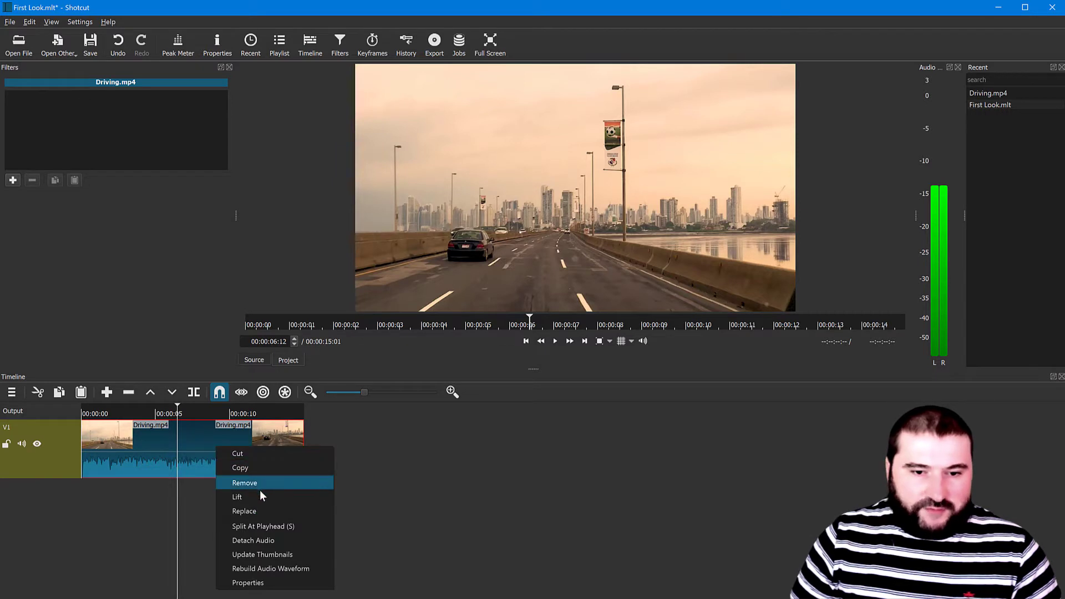
Detach Driving.mp4's audio and delete the resulting clip from track A1
{"action": "left_click", "coordinate": [264, 540]}
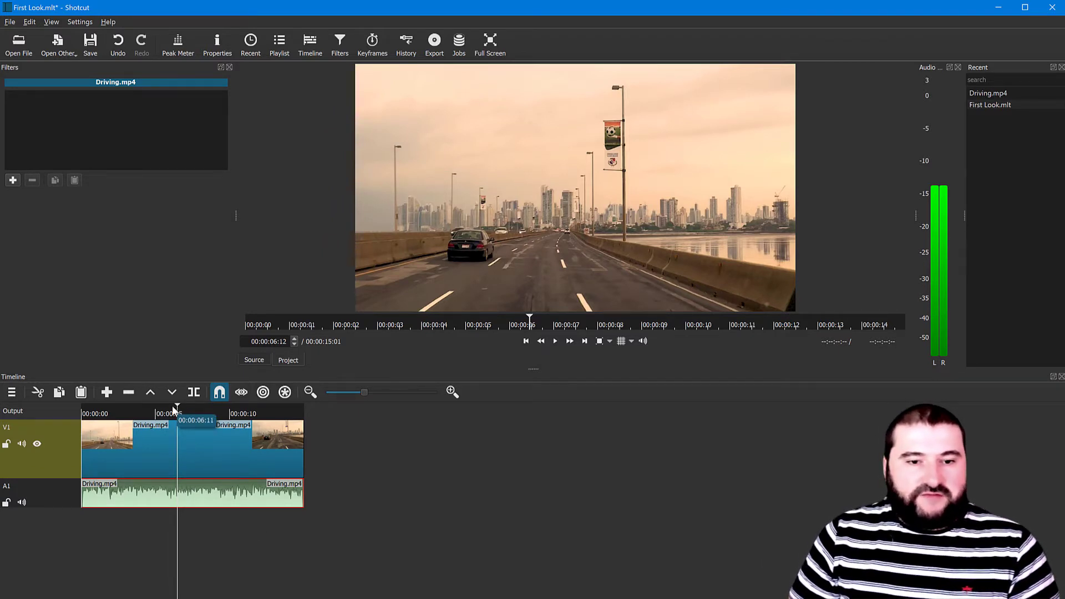
{"action": "left_click_drag", "start_coordinate": [166, 411], "coordinate": [223, 415]}
{"action": "left_click", "coordinate": [238, 498]}
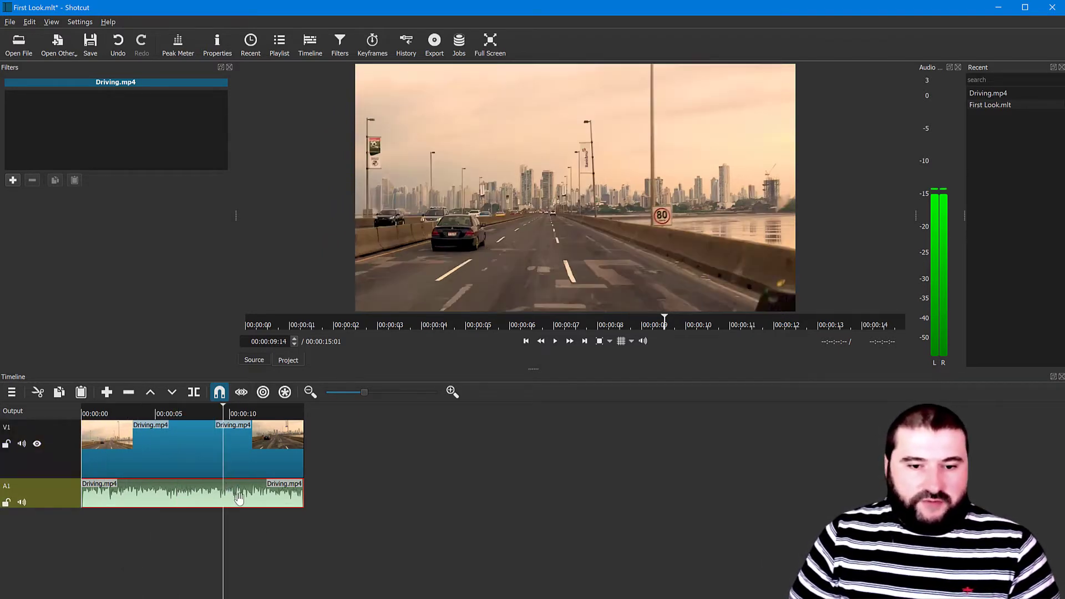
{"action": "key", "text": "Delete"}
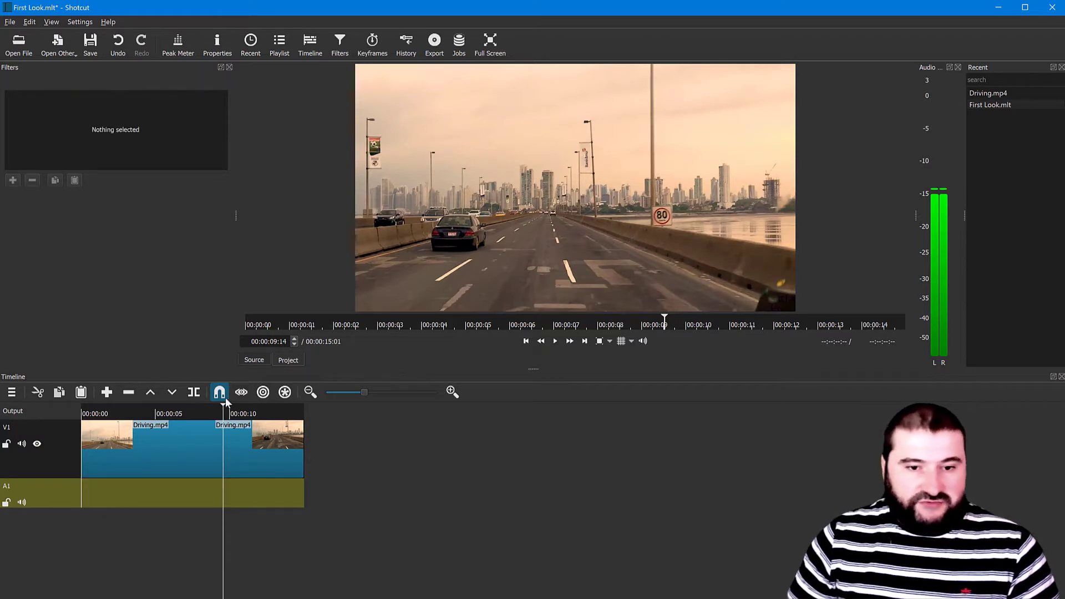
Rewind near the start and briefly play the video-only timeline
{"action": "left_click_drag", "start_coordinate": [225, 410], "coordinate": [93, 410]}
{"action": "key", "text": "space"}
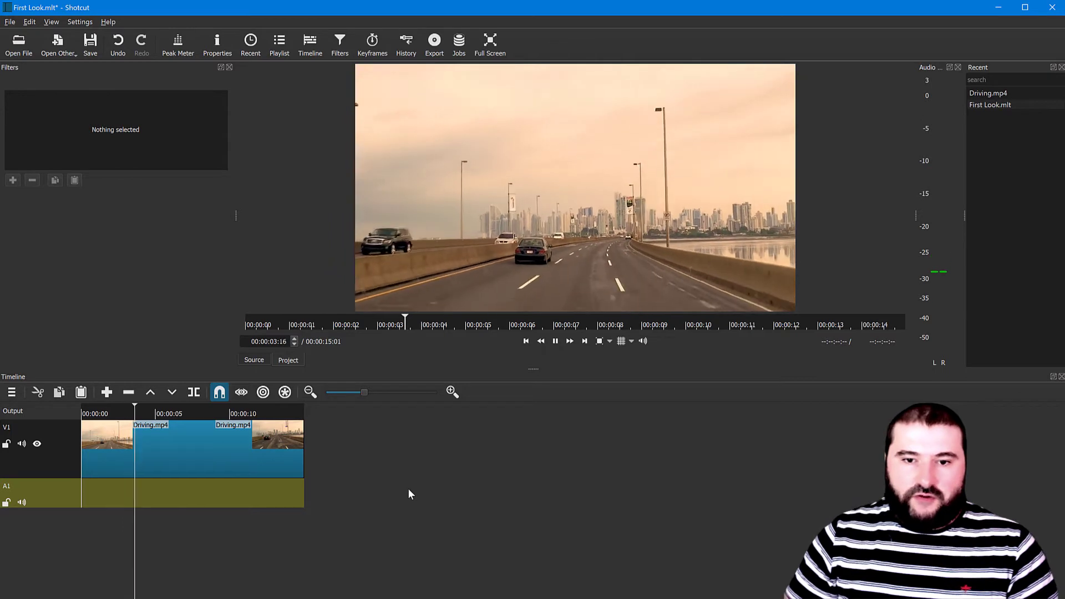
{"action": "key", "text": "space"}
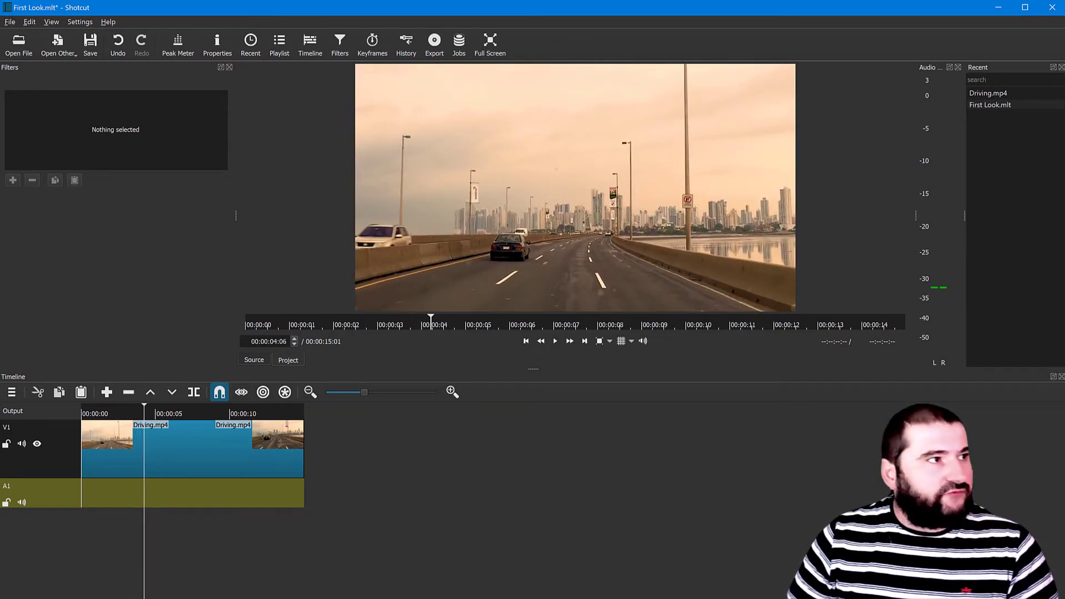
Import Driving unprocessed.MOV, then return the player to the timeline at about 6 seconds
{"action": "left_click_drag", "start_coordinate": [0, 188], "coordinate": [85, 68]}
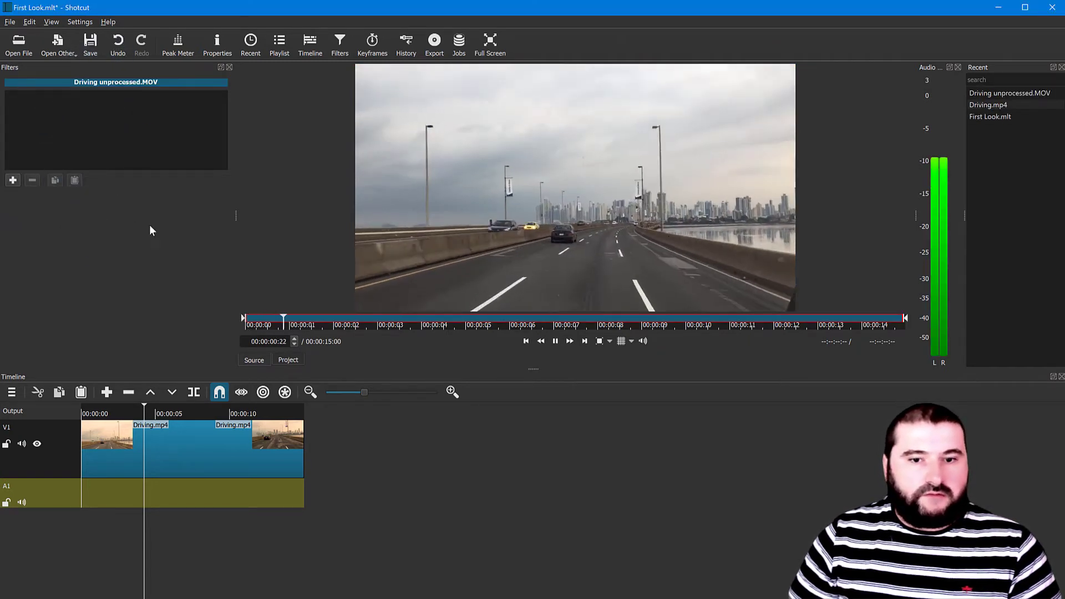
{"action": "left_click", "coordinate": [555, 341]}
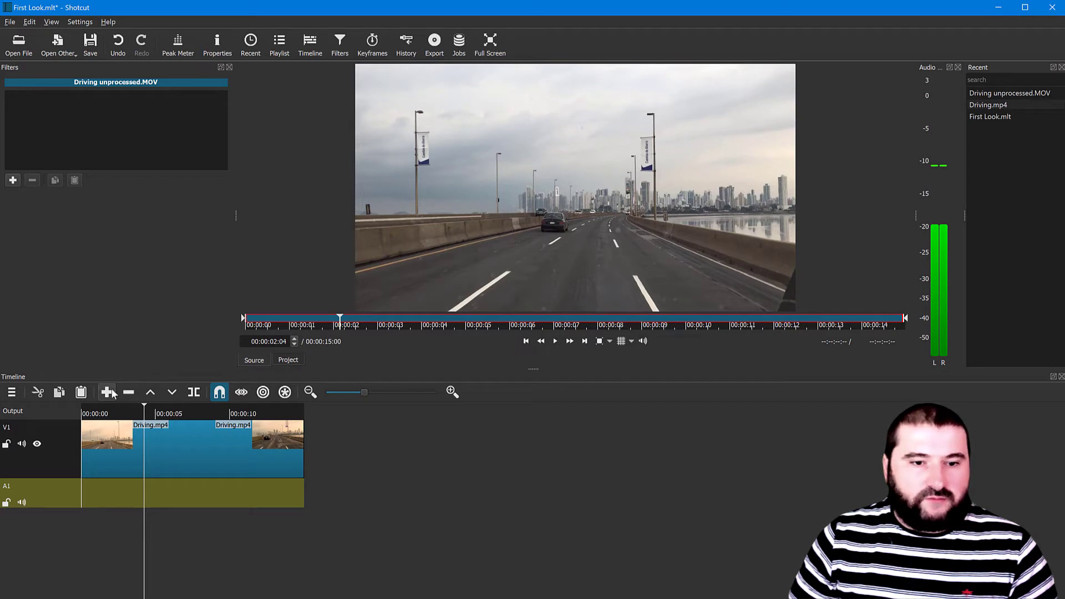
{"action": "left_click", "coordinate": [239, 413]}
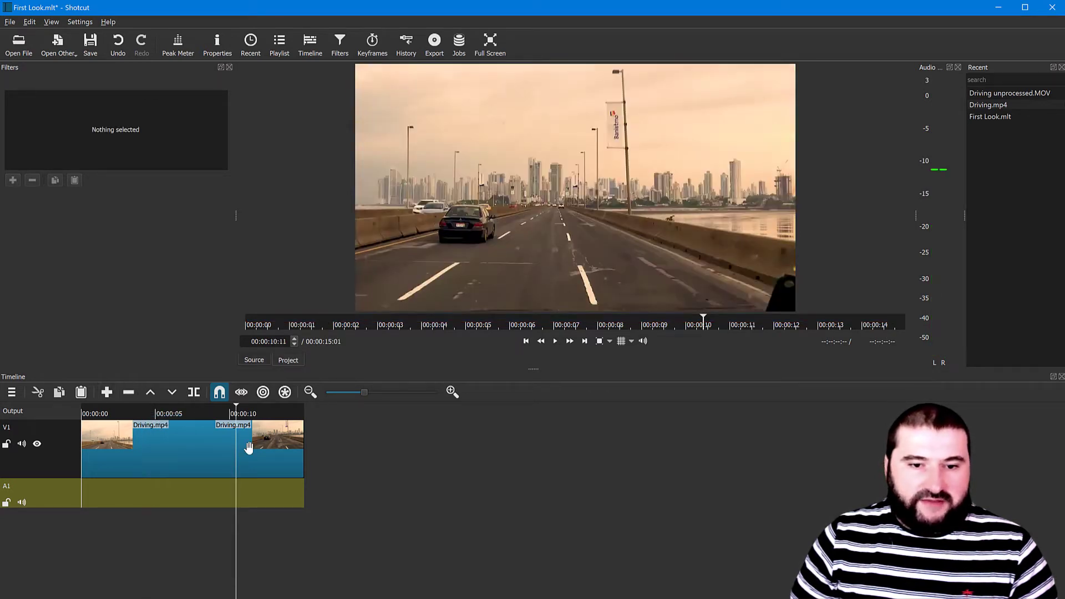
{"action": "left_click_drag", "start_coordinate": [237, 411], "coordinate": [178, 401]}
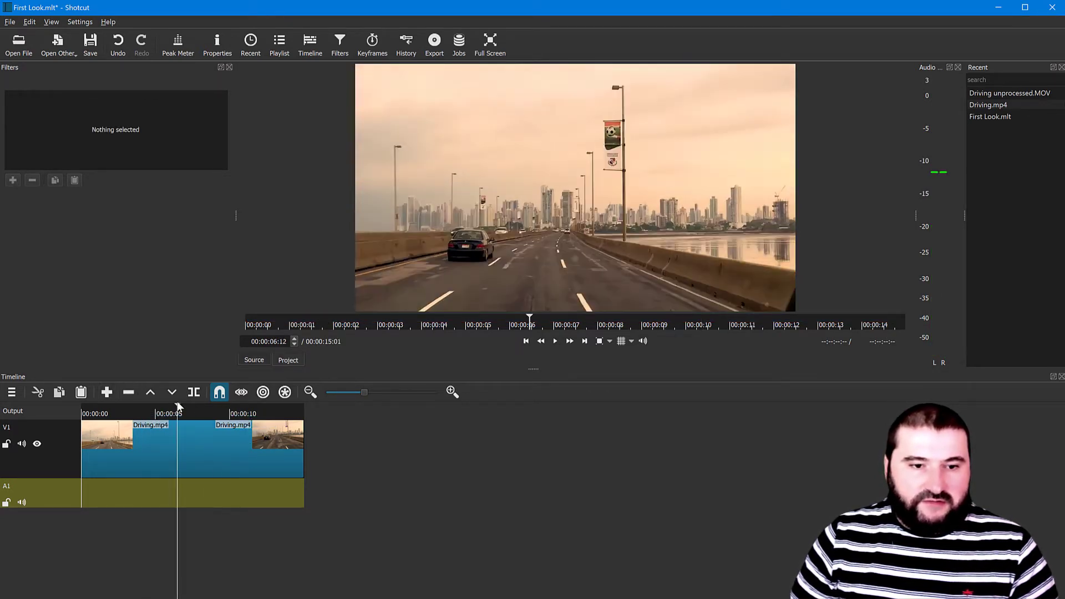
Add a V2 video track and append Driving unprocessed.MOV onto it
{"action": "right_click", "coordinate": [45, 531]}
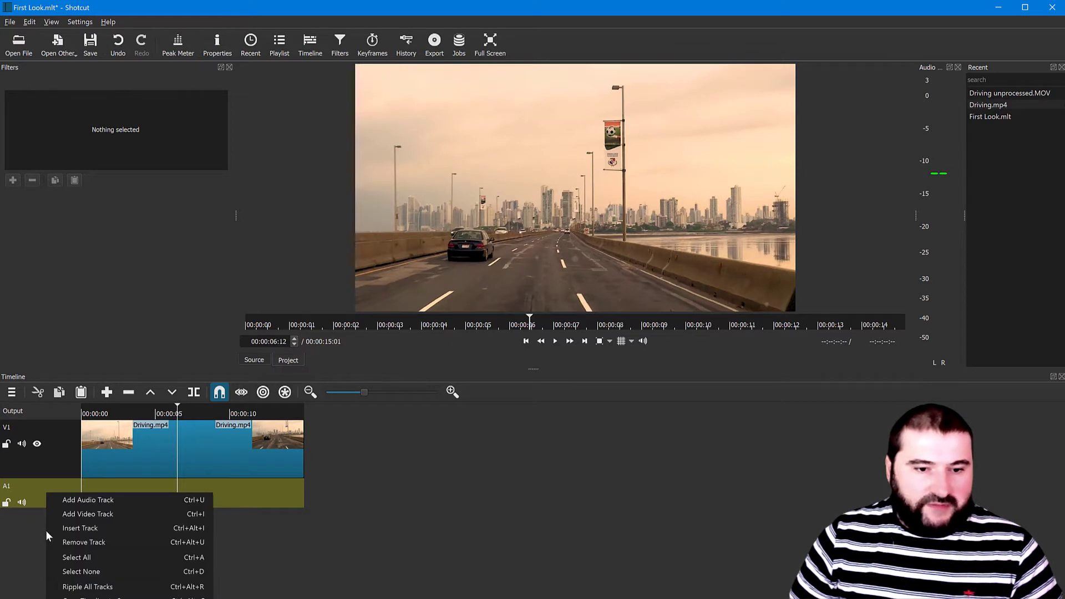
{"action": "left_click", "coordinate": [75, 516]}
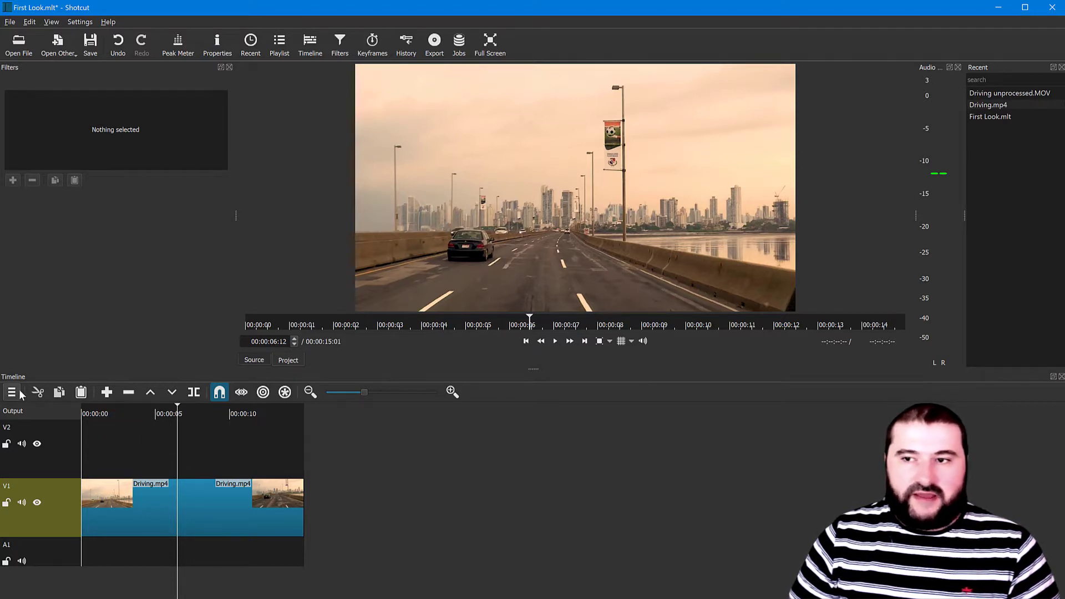
{"action": "left_click_drag", "start_coordinate": [1008, 95], "coordinate": [211, 447]}
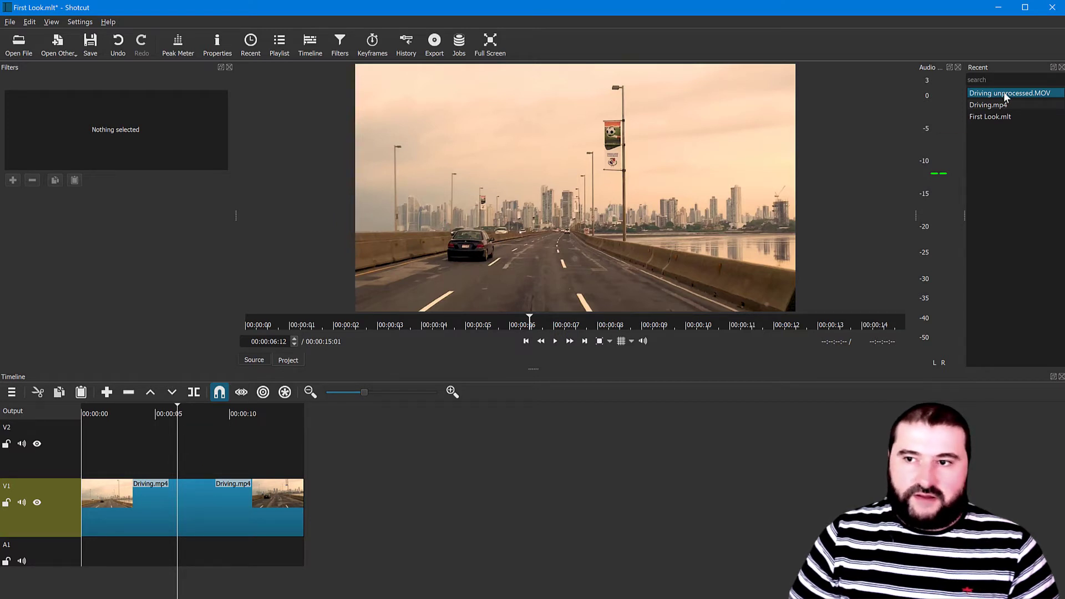
{"action": "left_click_drag", "start_coordinate": [1003, 92], "coordinate": [153, 445]}
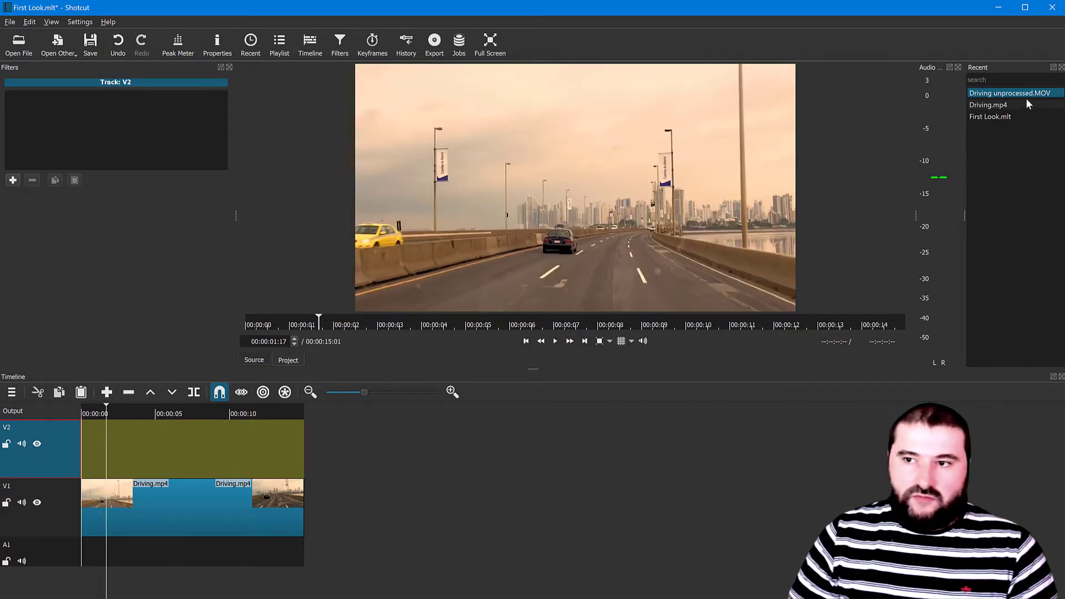
{"action": "left_click", "coordinate": [105, 393]}
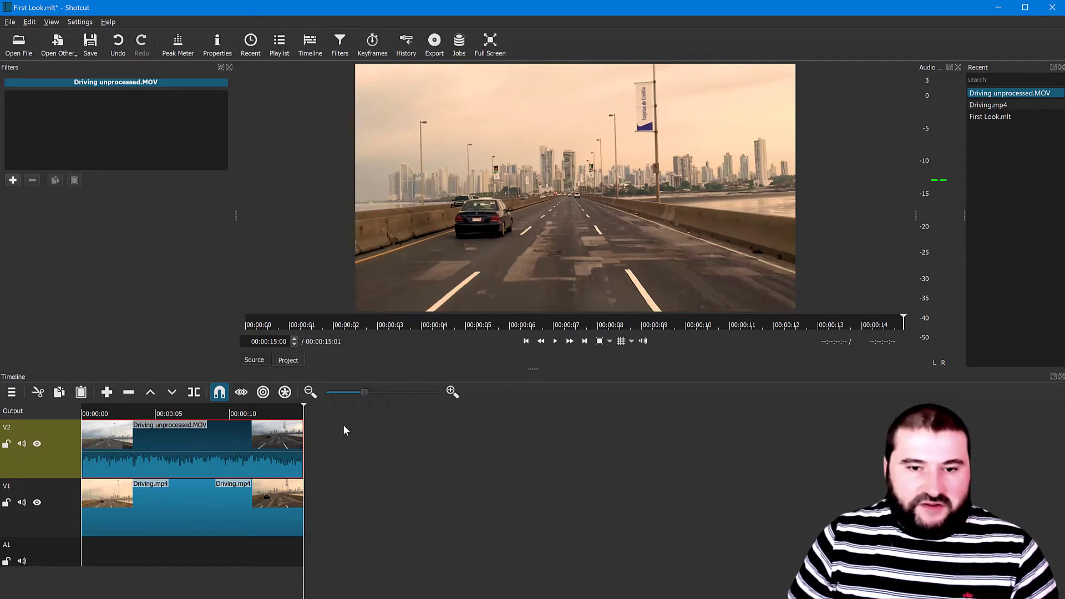
Detach the audio from Driving unprocessed.MOV on V2 and delete the resulting A2 audio clip
{"action": "left_click_drag", "start_coordinate": [376, 393], "coordinate": [379, 393]}
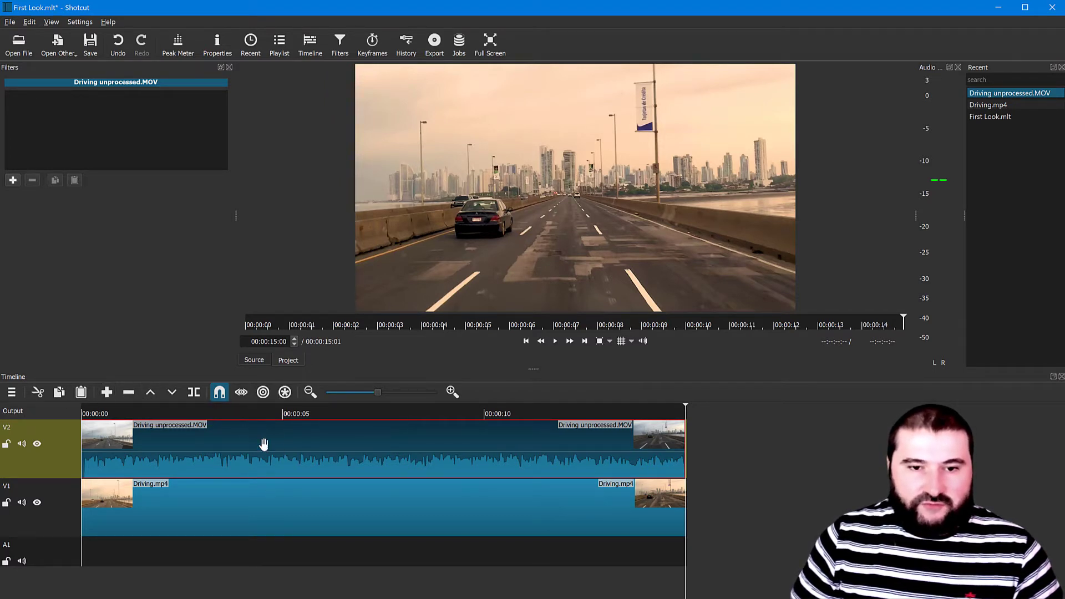
{"action": "left_click", "coordinate": [453, 391]}
{"action": "left_click", "coordinate": [452, 392]}
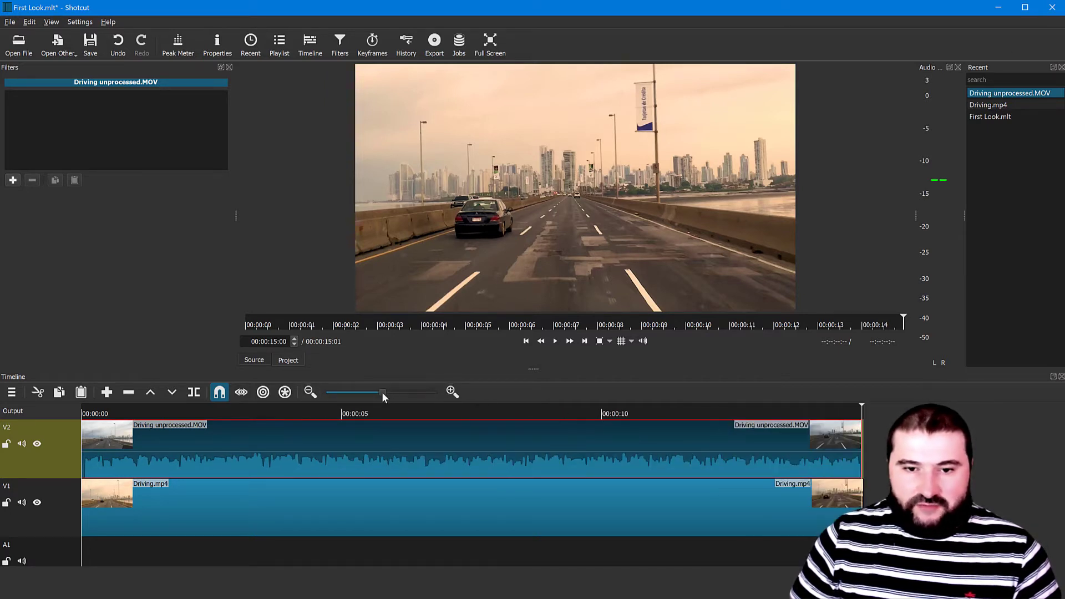
{"action": "left_click", "coordinate": [307, 394]}
{"action": "left_click", "coordinate": [307, 394]}
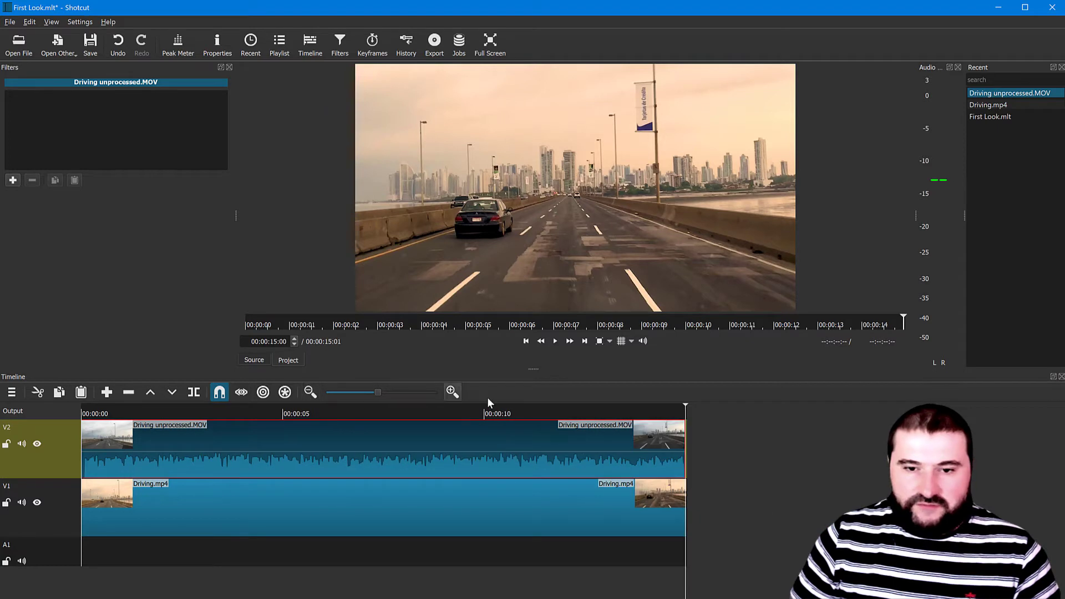
{"action": "left_click", "coordinate": [449, 393]}
{"action": "right_click", "coordinate": [355, 460]}
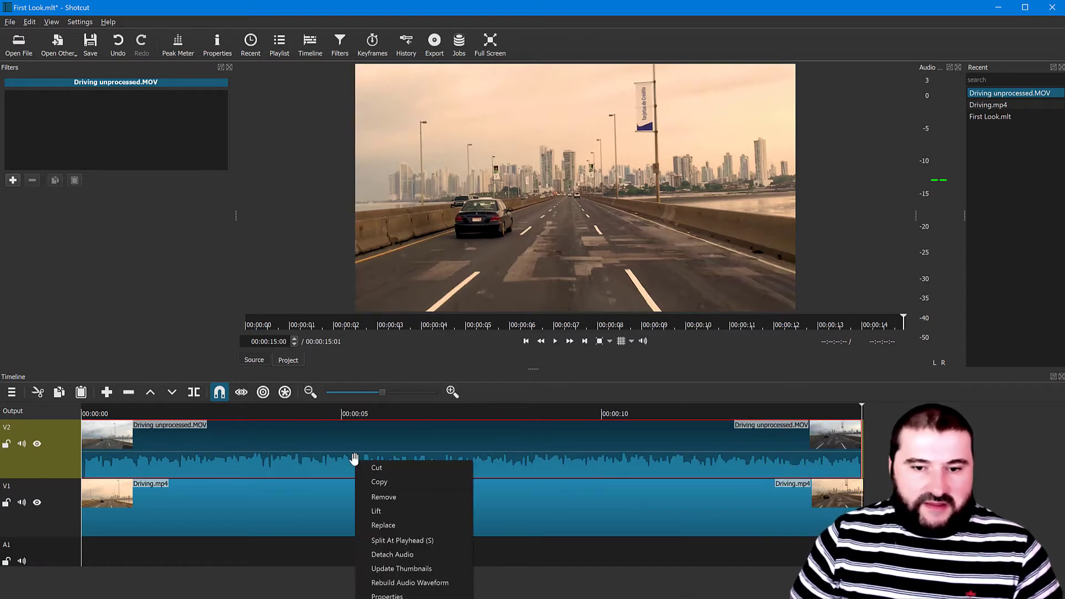
{"action": "left_click", "coordinate": [410, 554]}
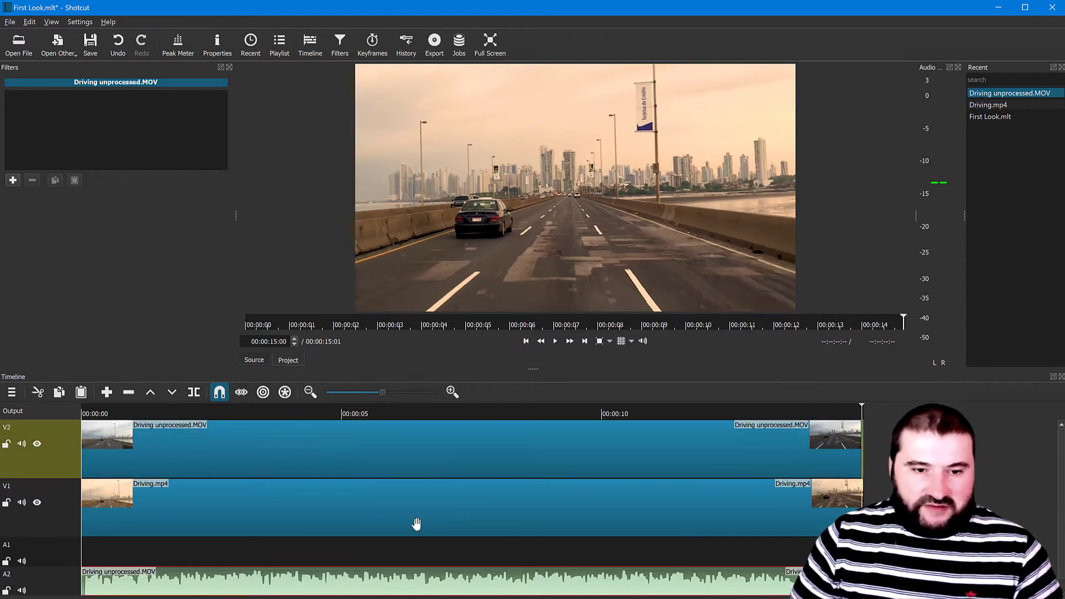
{"action": "left_click", "coordinate": [319, 590]}
{"action": "key", "text": "Delete"}
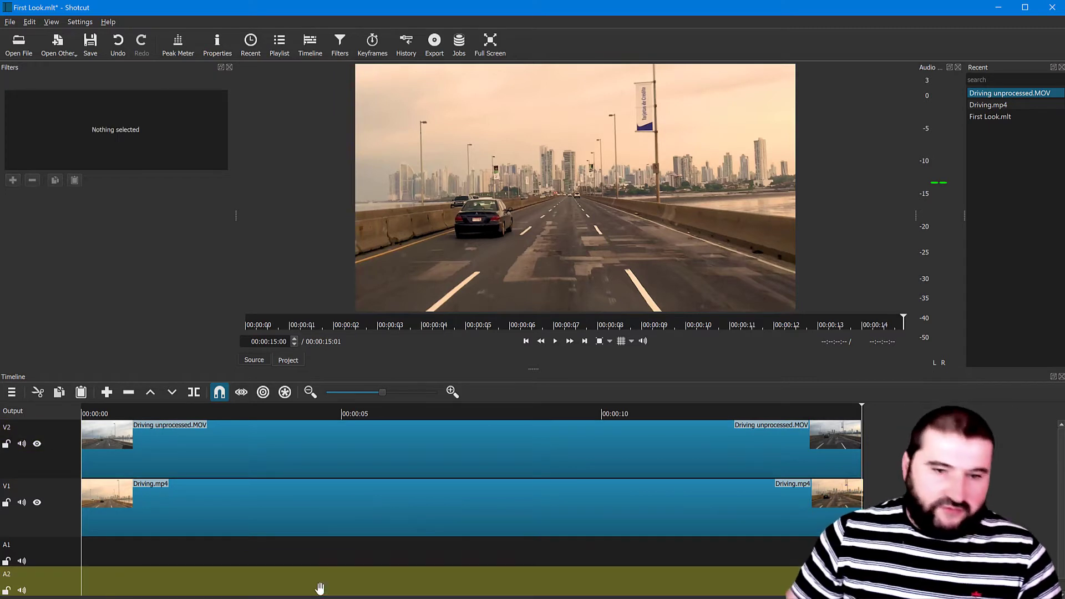
Slide the V2 clip later in time and preview the edit from the playhead
{"action": "left_click", "coordinate": [499, 409]}
{"action": "left_click_drag", "start_coordinate": [441, 408], "coordinate": [189, 410]}
{"action": "left_click_drag", "start_coordinate": [238, 448], "coordinate": [491, 447]}
{"action": "key", "text": "space"}
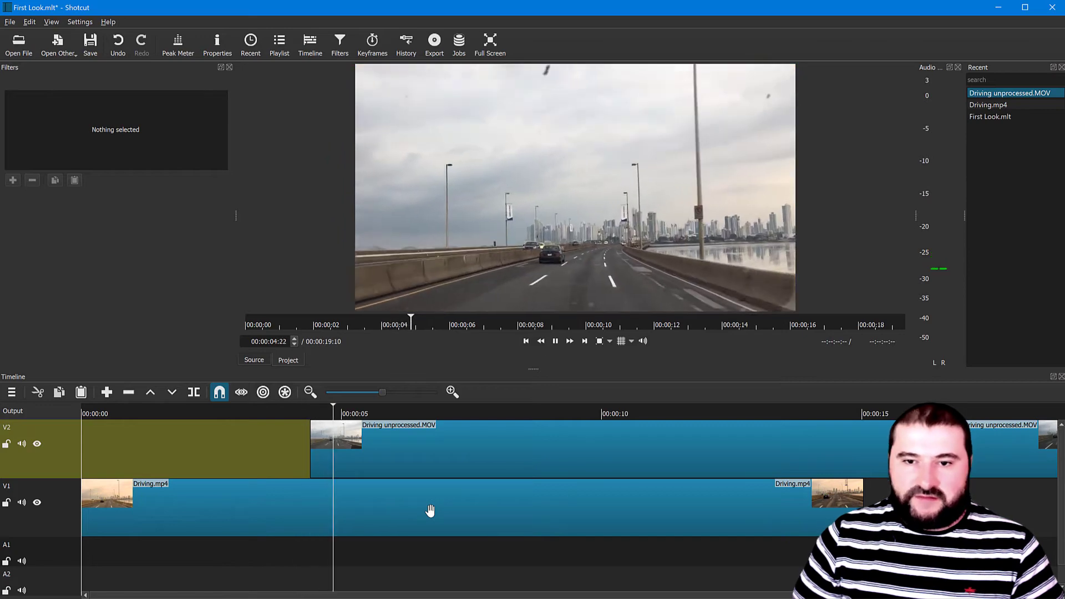
{"action": "key", "text": "space"}
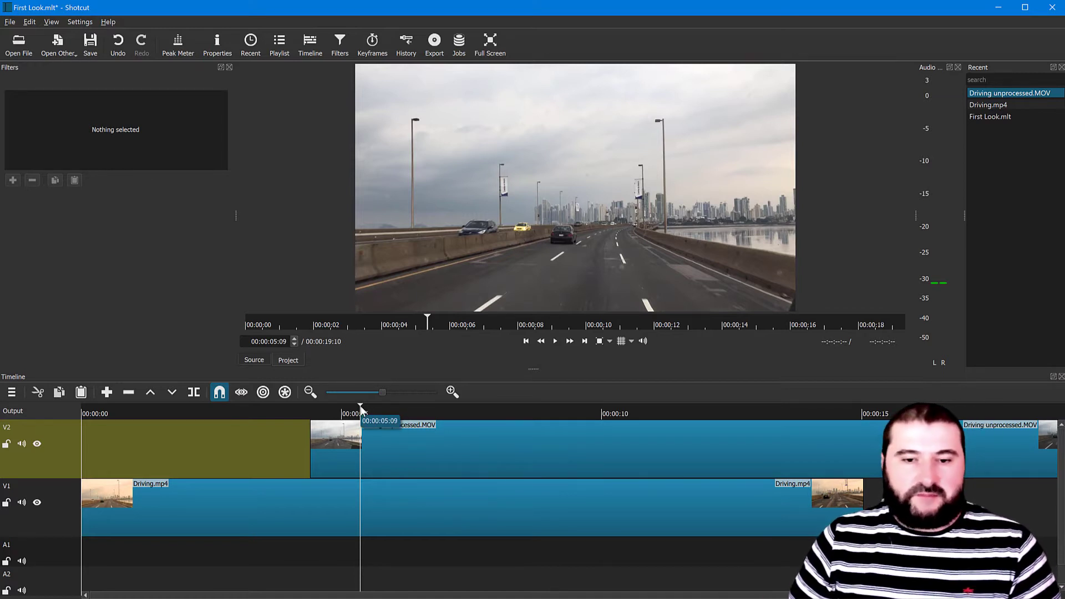
Move Driving unprocessed.MOV down onto V1 directly after Driving.mp4
{"action": "left_click_drag", "start_coordinate": [360, 414], "coordinate": [458, 411]}
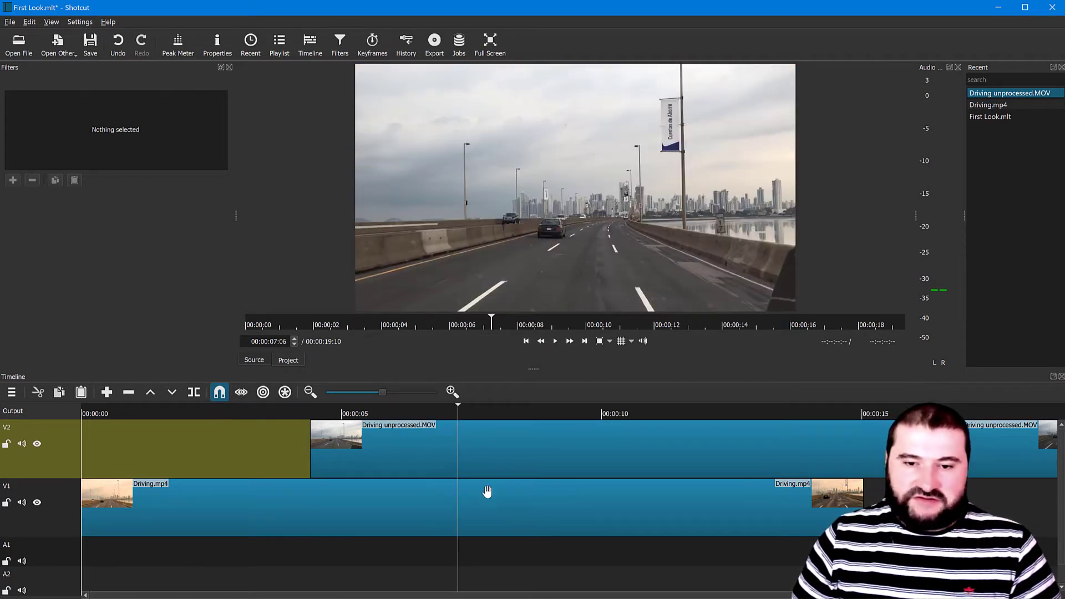
{"action": "left_click", "coordinate": [310, 392]}
{"action": "left_click", "coordinate": [310, 392]}
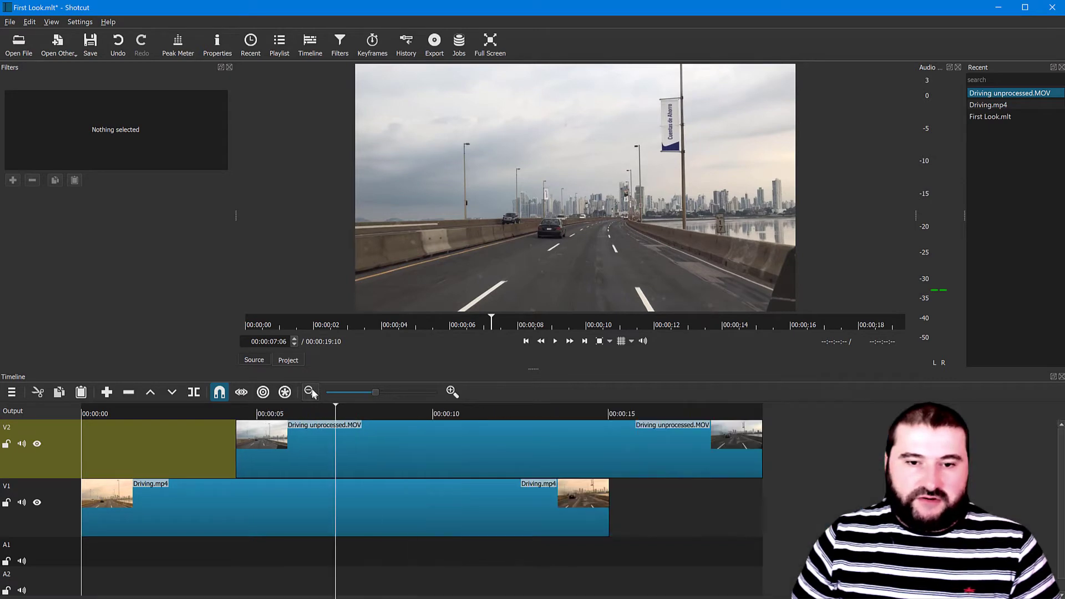
{"action": "left_click", "coordinate": [311, 393]}
{"action": "left_click_drag", "start_coordinate": [521, 460], "coordinate": [617, 516]}
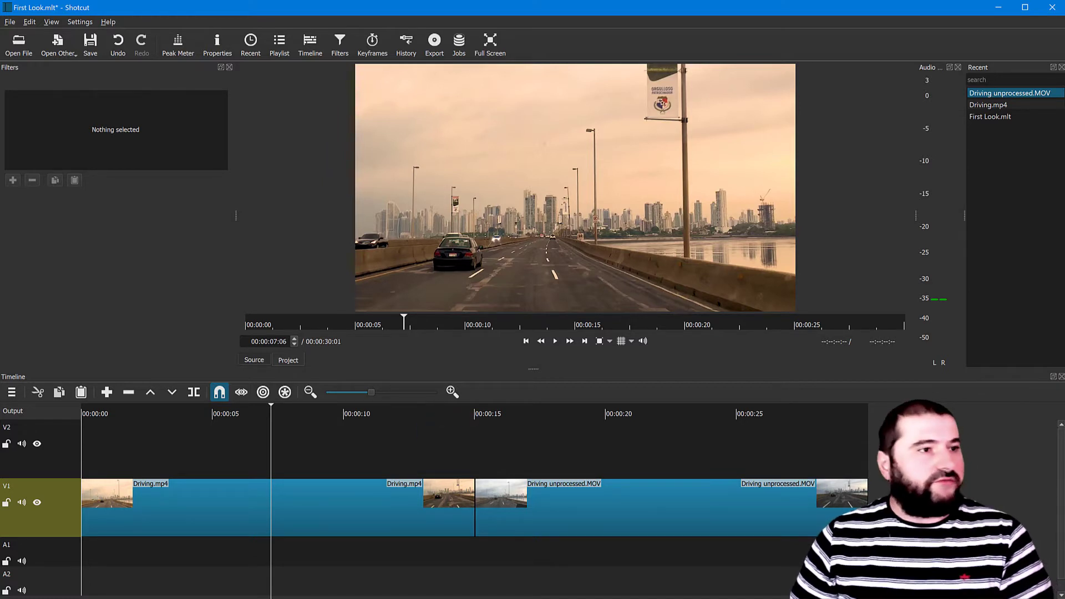
Load 06_RCLOOP.wav and 08_rebuke 1(1).wav into the player and preview 06_RCLOOP.wav
{"action": "left_click_drag", "start_coordinate": [1063, 222], "coordinate": [649, 227]}
{"action": "left_click_drag", "start_coordinate": [1017, 218], "coordinate": [1008, 221]}
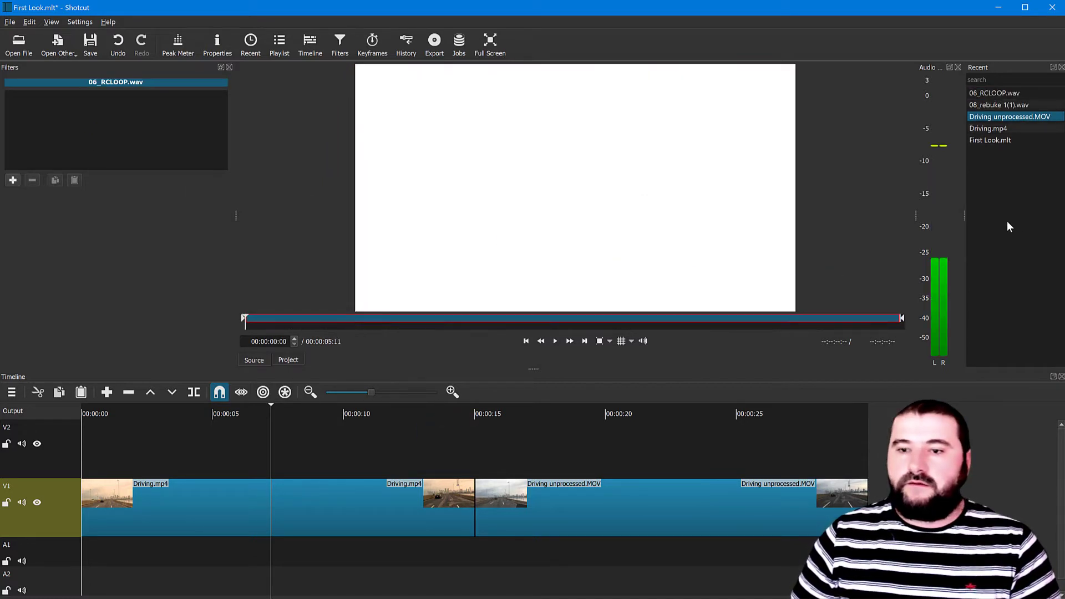
{"action": "left_click", "coordinate": [555, 342]}
{"action": "left_click", "coordinate": [555, 341]}
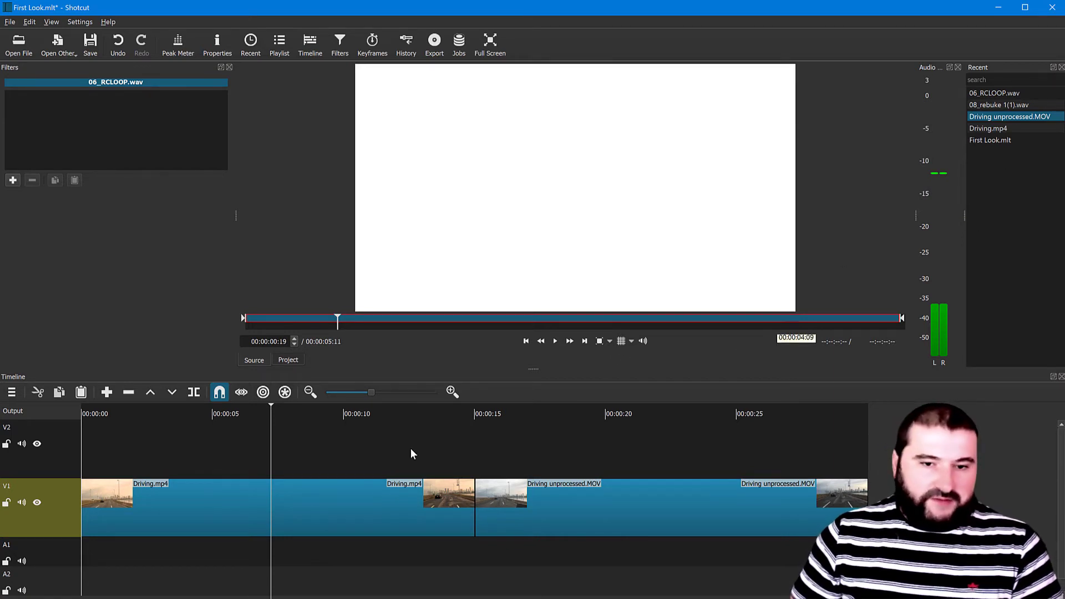
Return the playhead to the timeline start and try dragging 06_RCLOOP.wav onto the timeline
{"action": "left_click", "coordinate": [137, 413]}
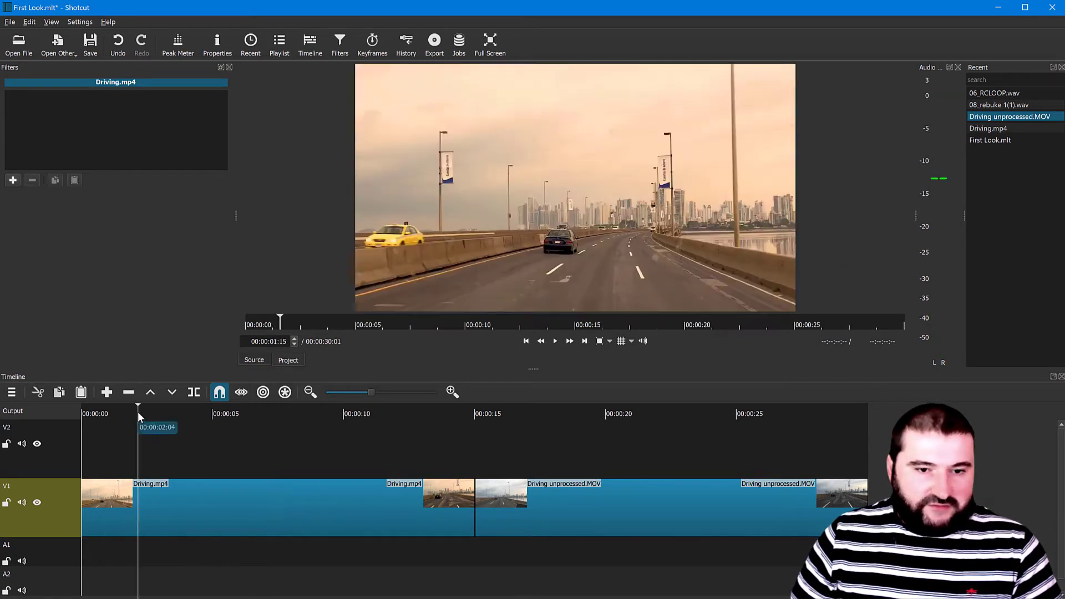
{"action": "left_click", "coordinate": [102, 410]}
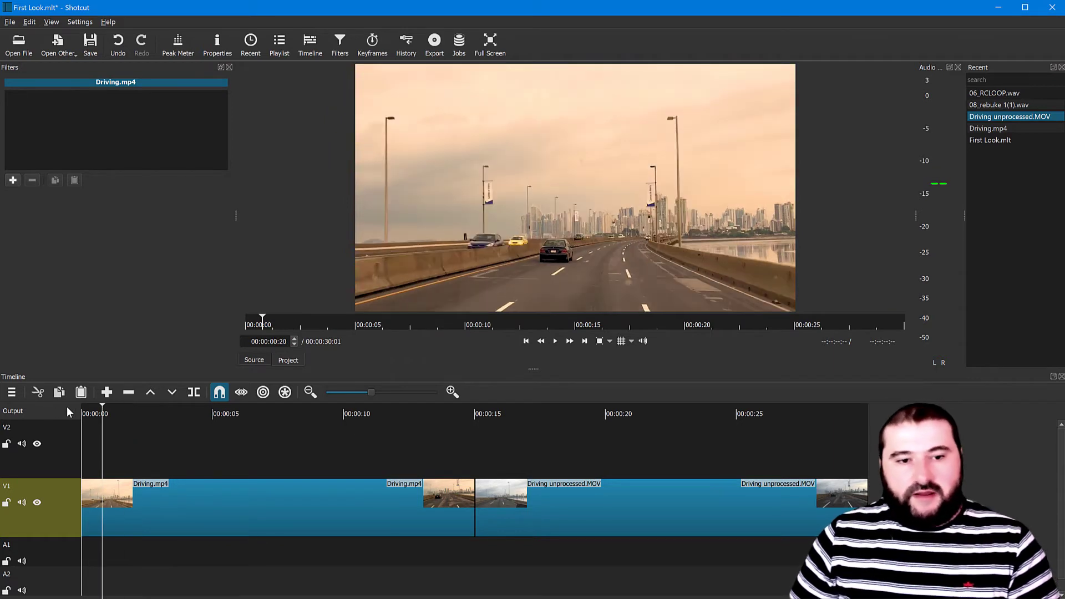
{"action": "left_click_drag", "start_coordinate": [102, 403], "coordinate": [254, 422]}
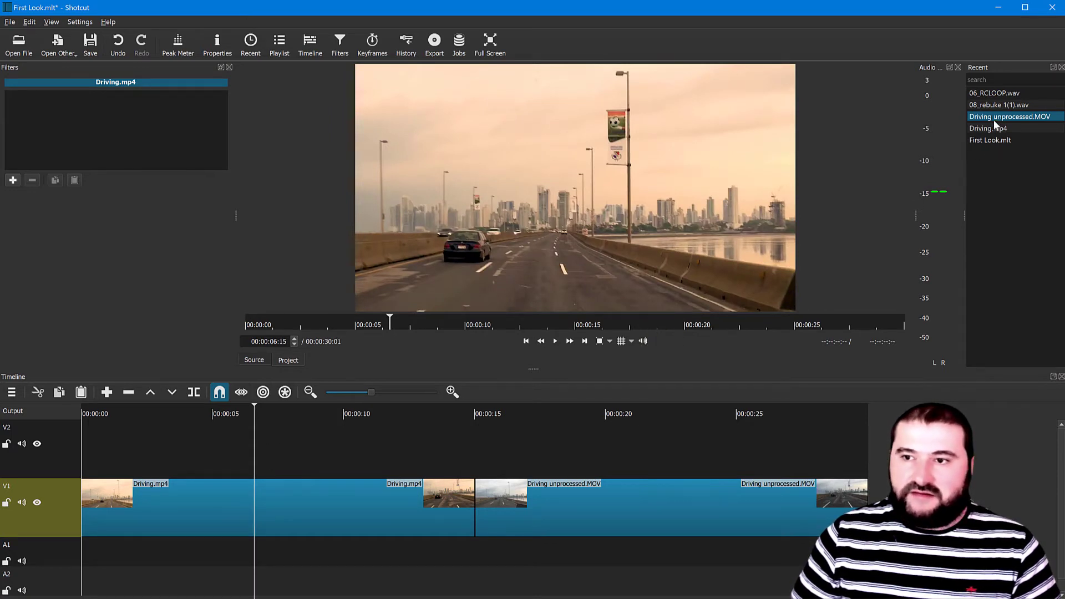
{"action": "right_click", "coordinate": [993, 94]}
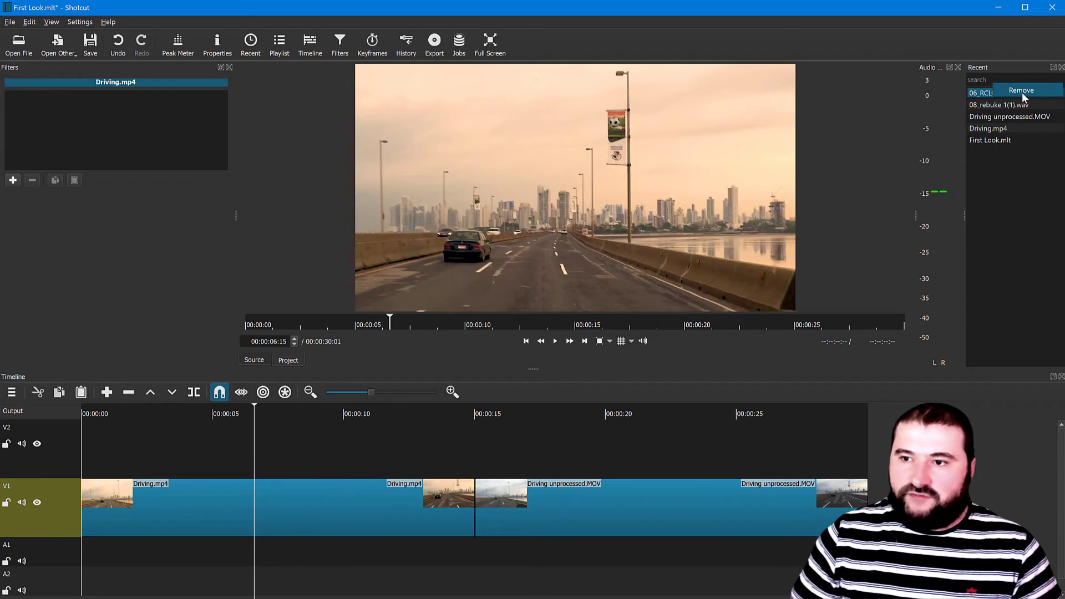
{"action": "left_click", "coordinate": [995, 93]}
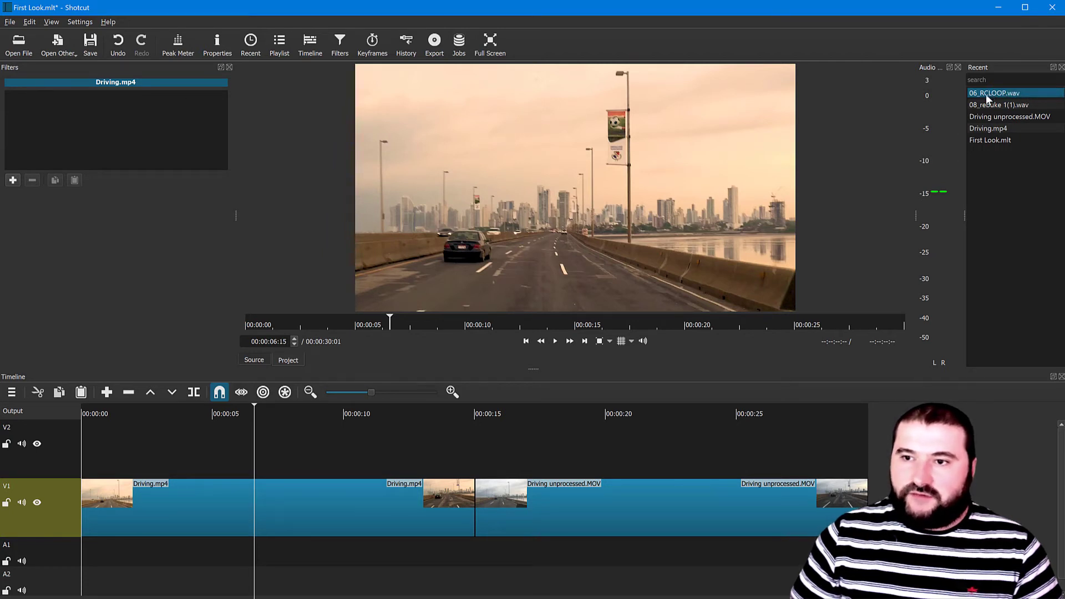
{"action": "left_click_drag", "start_coordinate": [984, 103], "coordinate": [233, 547]}
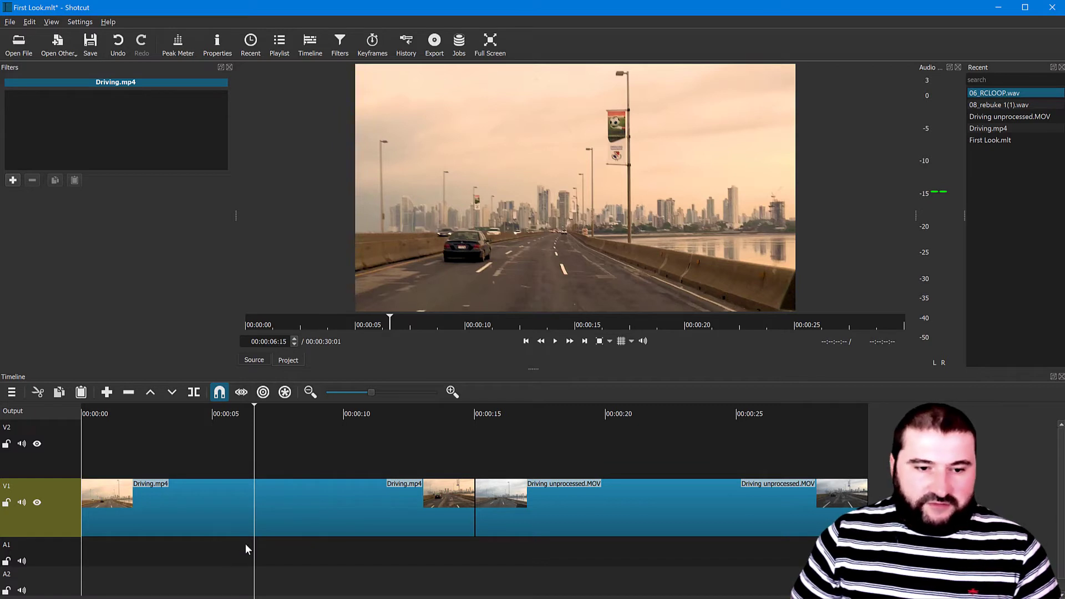
Append 06_RCLOOP.wav to audio track A1 at 0:00 and play the edit from the start
{"action": "left_click", "coordinate": [56, 557]}
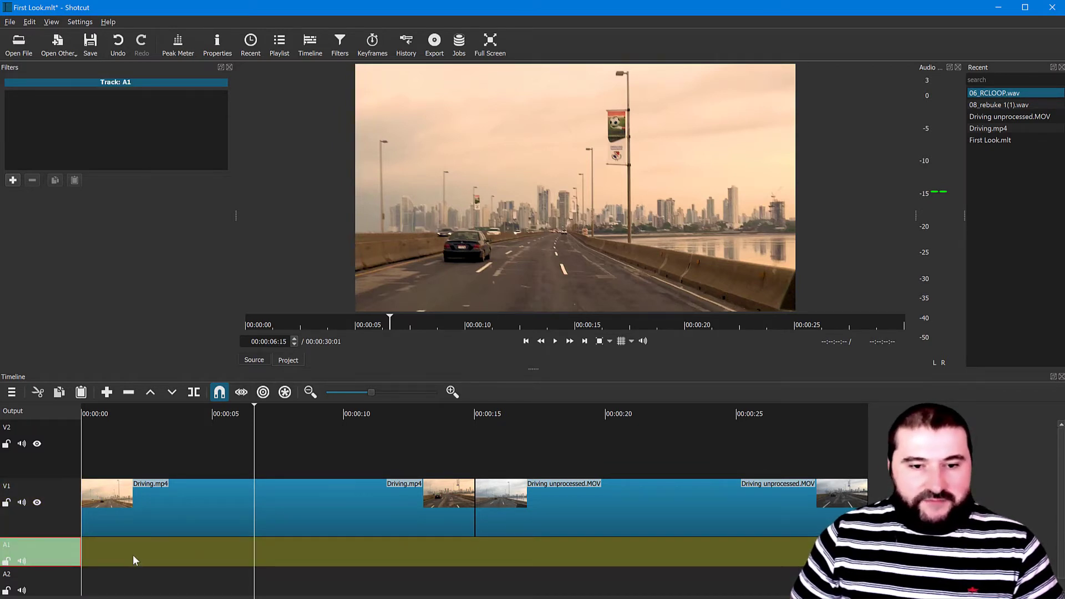
{"action": "double_click", "coordinate": [66, 553]}
{"action": "key", "text": "Escape"}
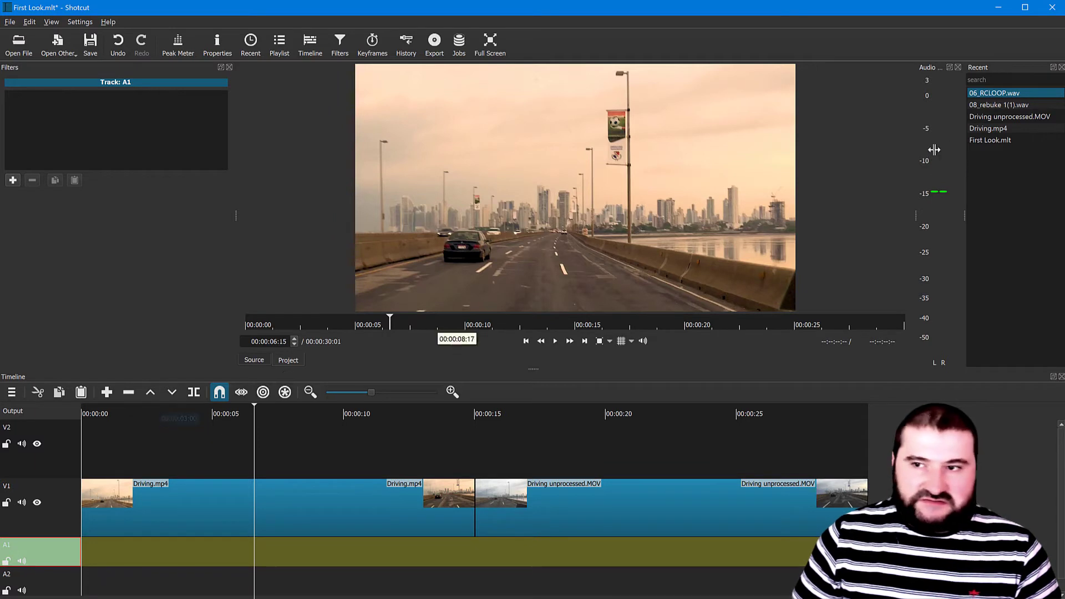
{"action": "left_click", "coordinate": [108, 393]}
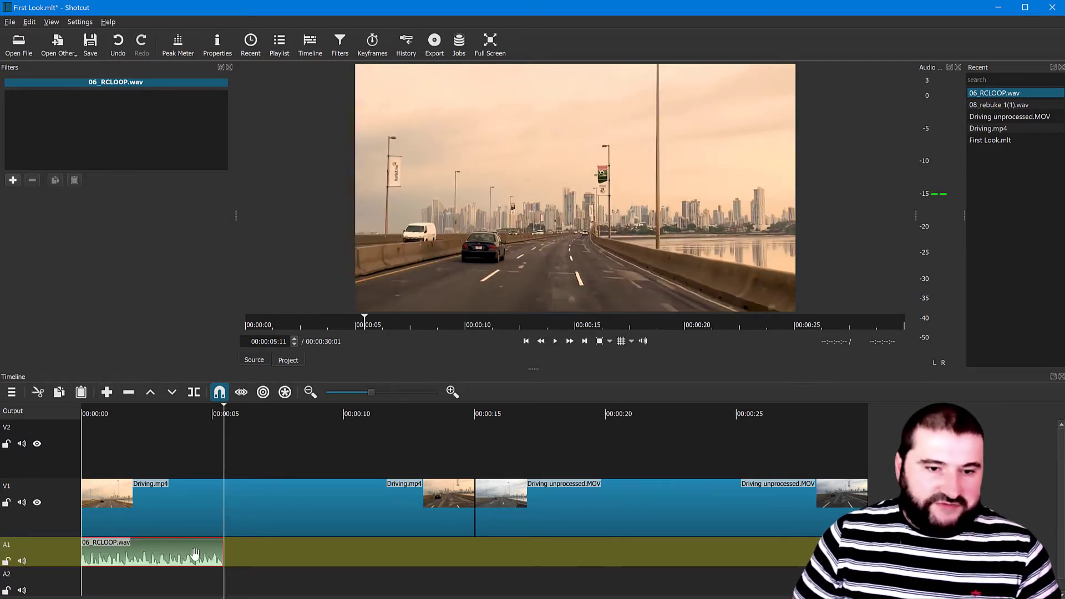
{"action": "left_click_drag", "start_coordinate": [158, 555], "coordinate": [64, 549]}
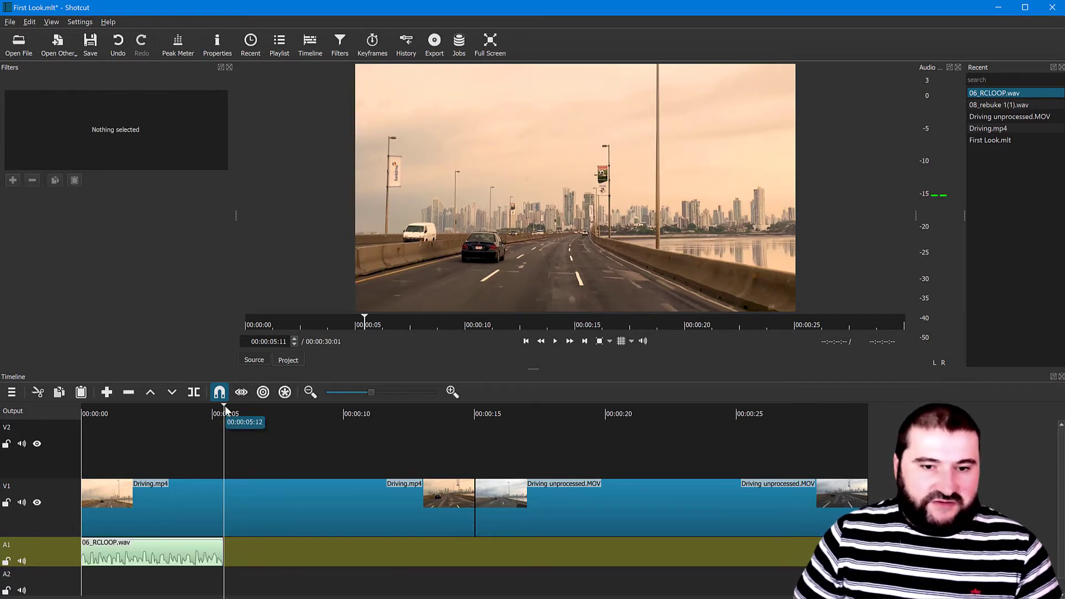
{"action": "left_click_drag", "start_coordinate": [225, 408], "coordinate": [63, 408]}
{"action": "key", "text": "space"}
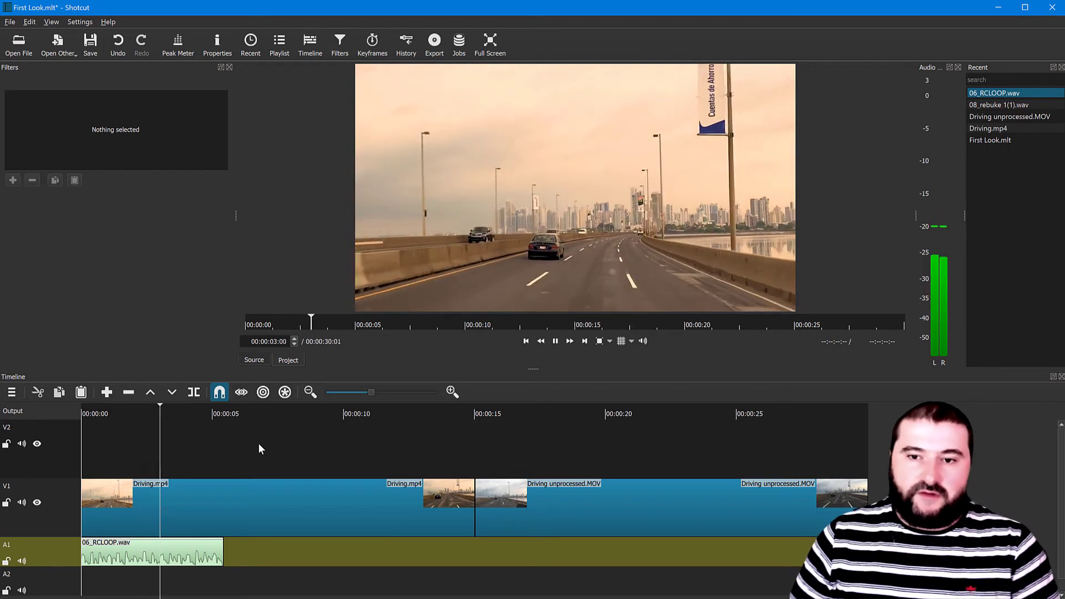
{"action": "key", "text": "space"}
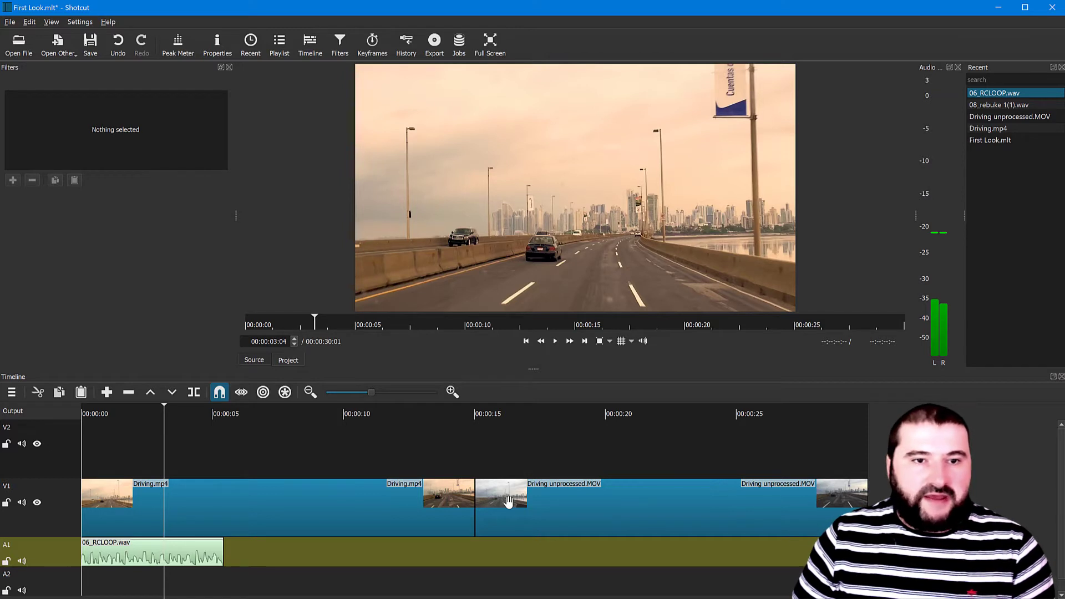
{"action": "left_click", "coordinate": [279, 44]}
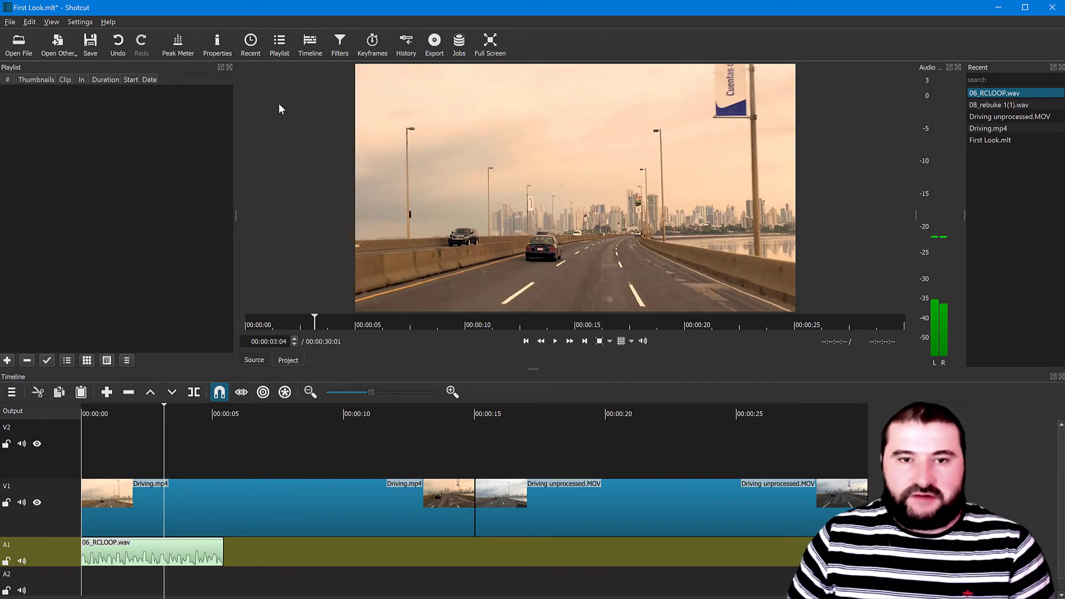
Bring up the Video filter list for the clip and scroll down to Text: Simple
{"action": "left_click", "coordinate": [340, 42]}
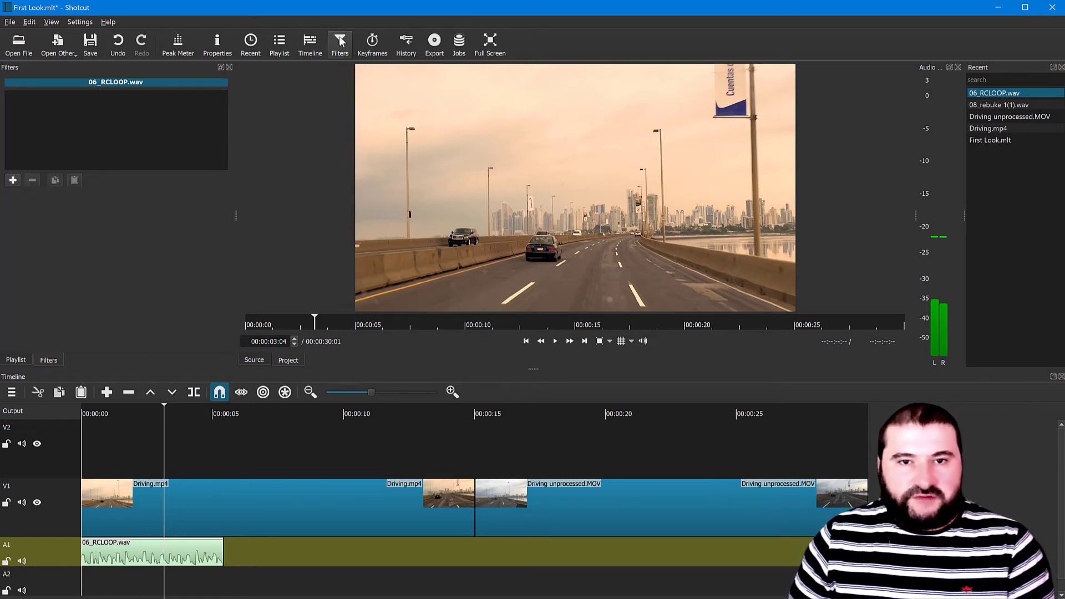
{"action": "left_click", "coordinate": [17, 182]}
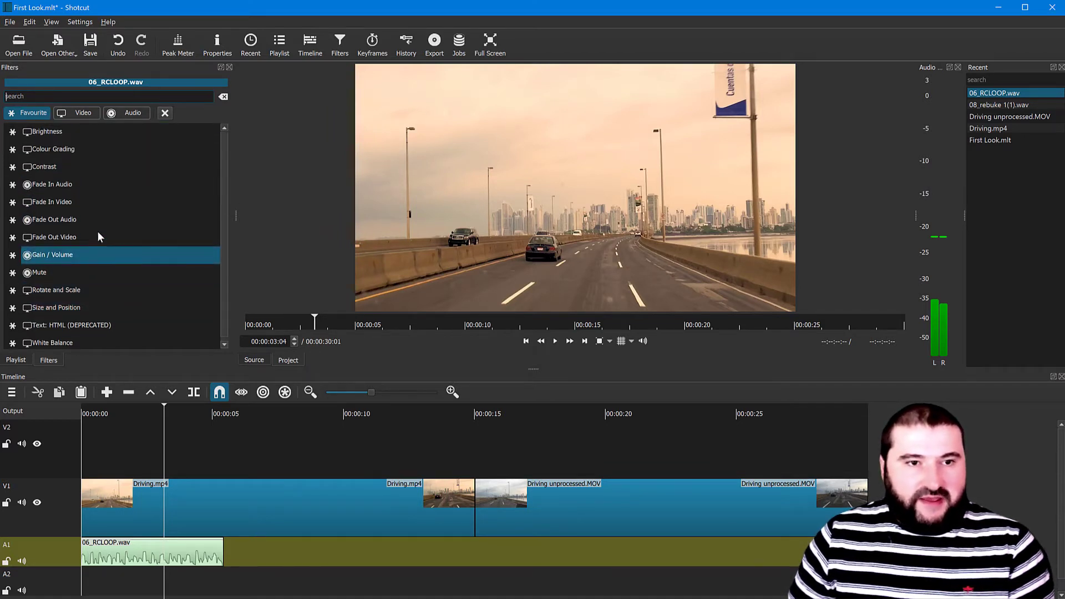
{"action": "left_click", "coordinate": [84, 114]}
{"action": "scroll", "coordinate": [116, 238], "scroll_direction": "down", "scroll_amount": 4}
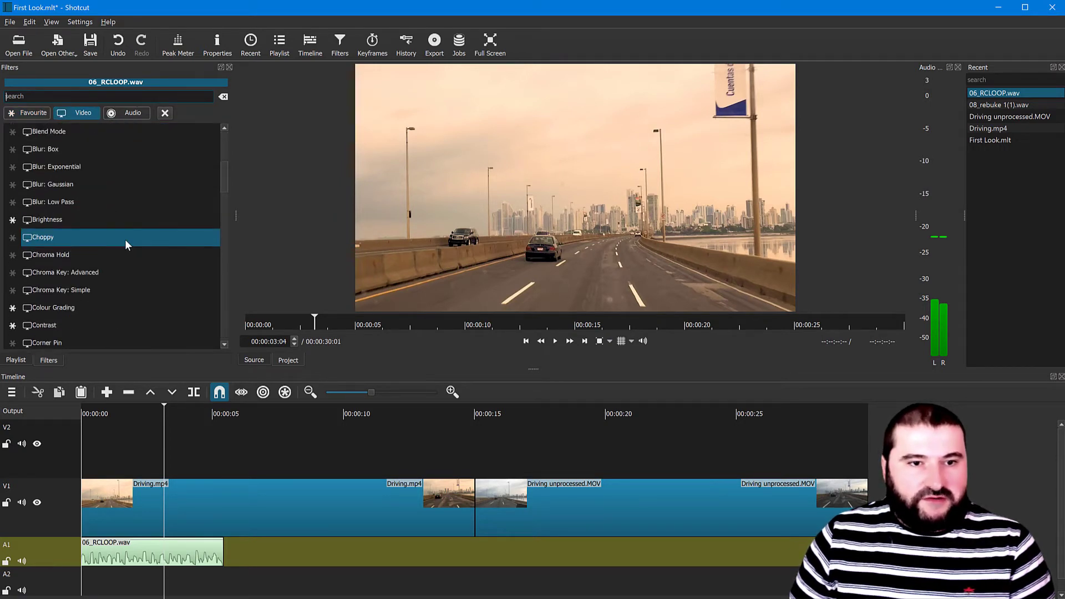
{"action": "scroll", "coordinate": [125, 238], "scroll_direction": "down", "scroll_amount": 12}
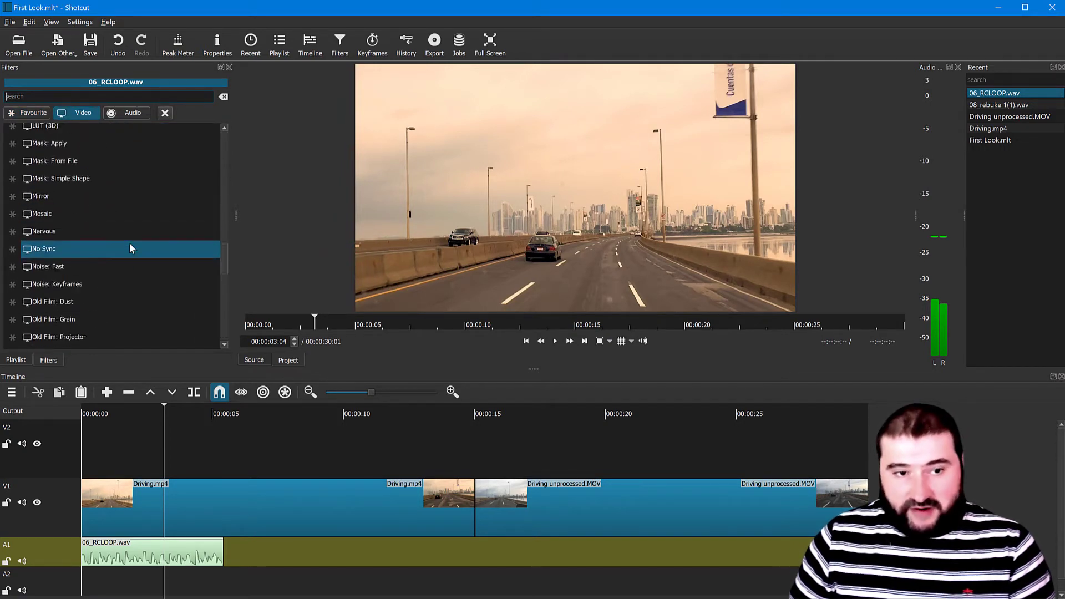
{"action": "scroll", "coordinate": [77, 216], "scroll_direction": "down", "scroll_amount": 2}
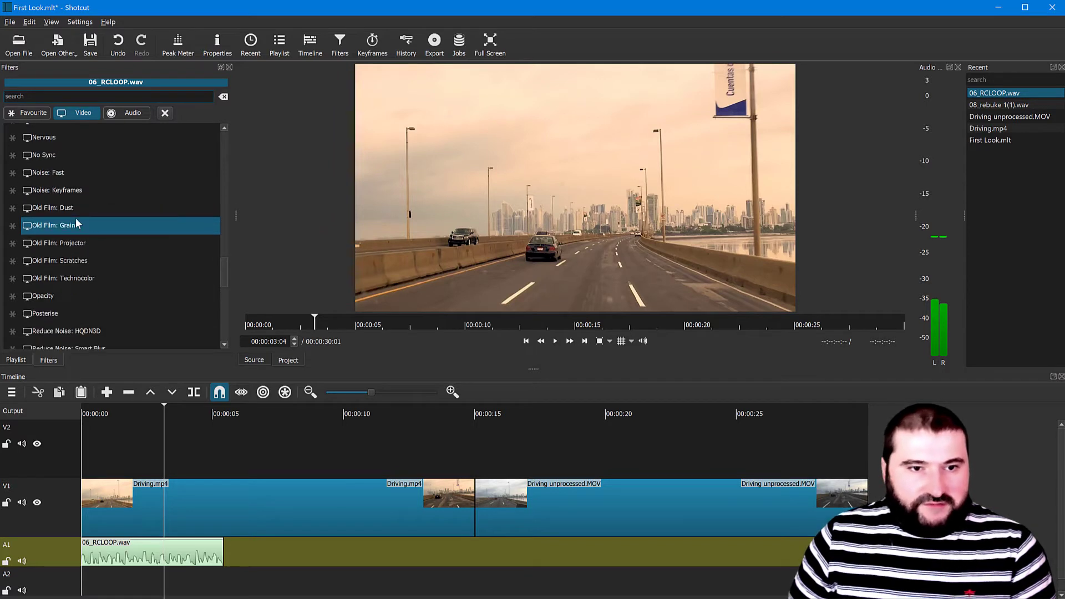
{"action": "scroll", "coordinate": [95, 231], "scroll_direction": "down", "scroll_amount": 3}
{"action": "scroll", "coordinate": [95, 227], "scroll_direction": "down", "scroll_amount": 3}
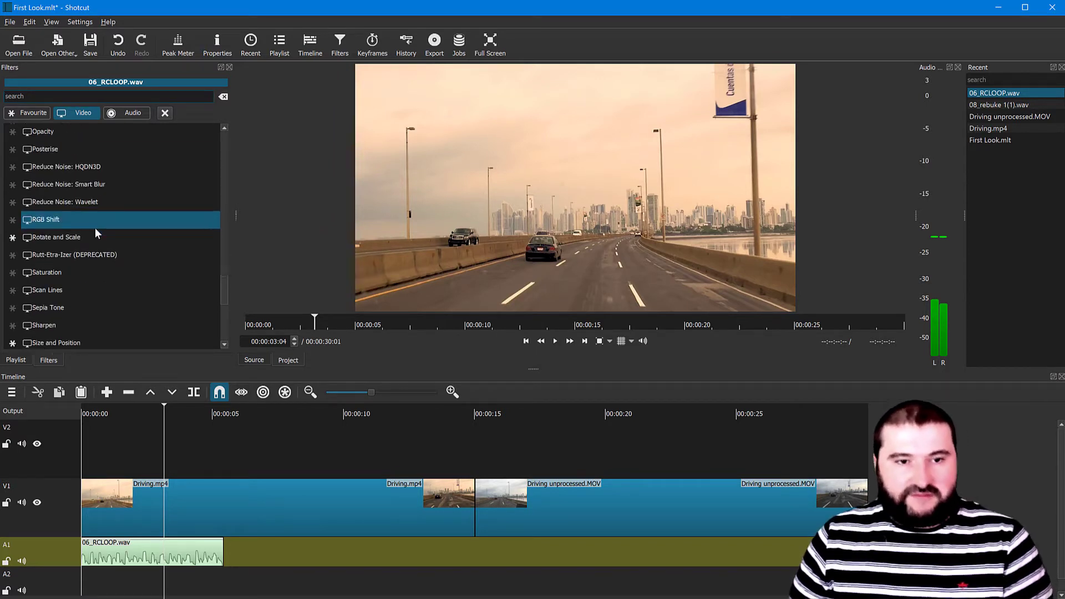
{"action": "scroll", "coordinate": [95, 228], "scroll_direction": "down", "scroll_amount": 1}
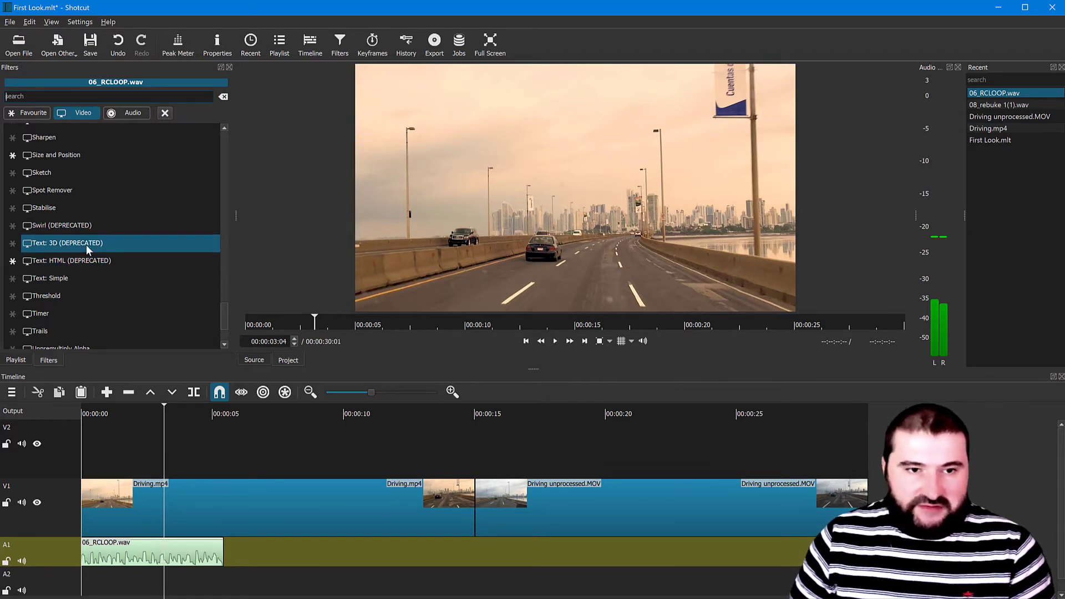
Add the Text: Simple filter and shrink its text area inward, moving it up-left
{"action": "left_click", "coordinate": [65, 280]}
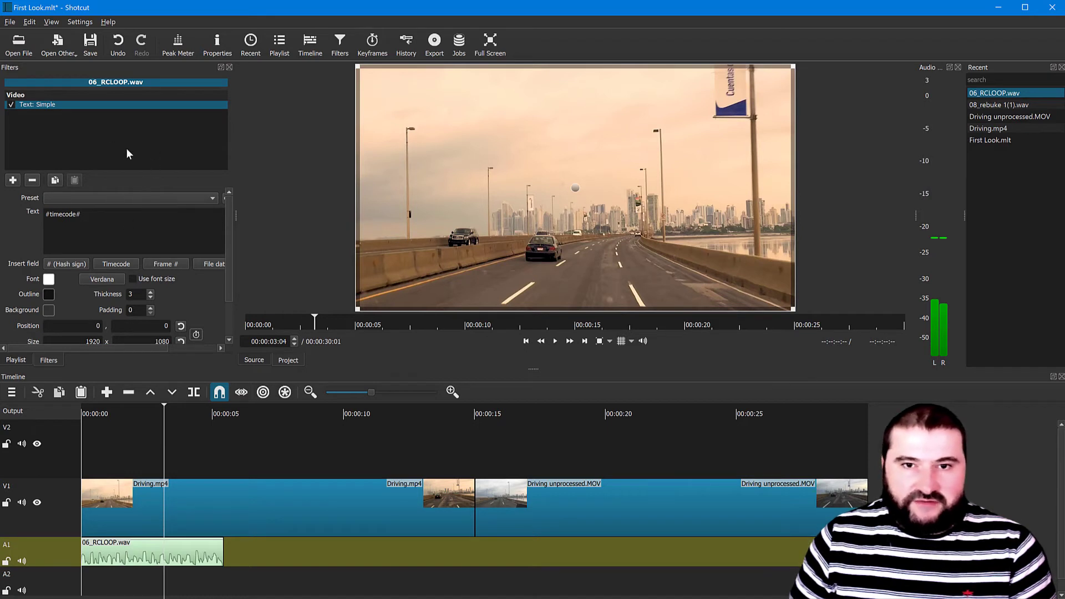
{"action": "left_click_drag", "start_coordinate": [358, 67], "coordinate": [398, 99]}
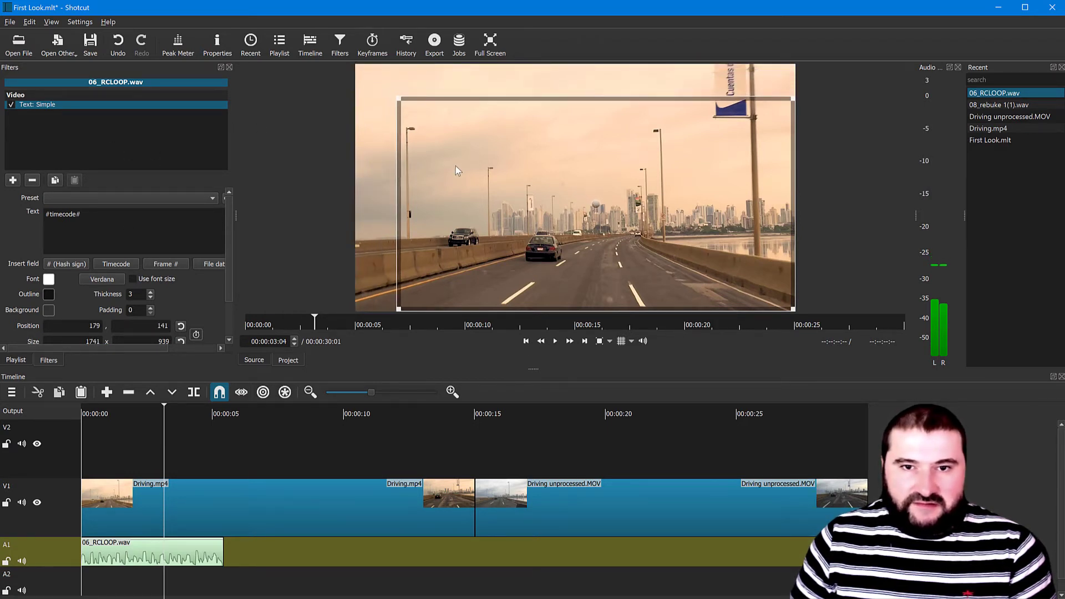
{"action": "left_click_drag", "start_coordinate": [461, 178], "coordinate": [455, 167]}
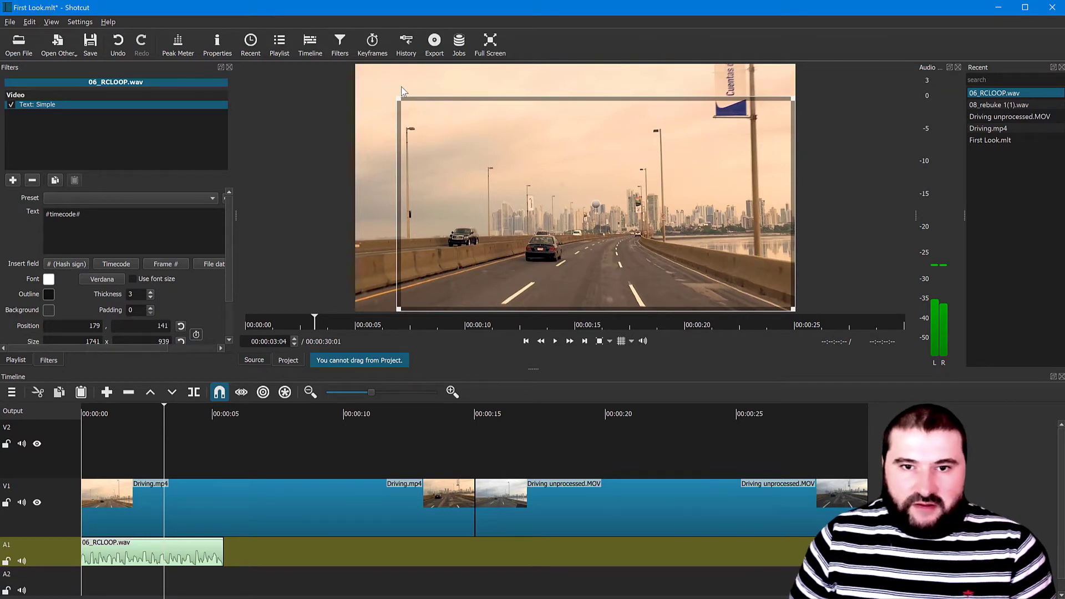
{"action": "left_click_drag", "start_coordinate": [397, 98], "coordinate": [428, 122]}
{"action": "left_click_drag", "start_coordinate": [601, 211], "coordinate": [568, 183]}
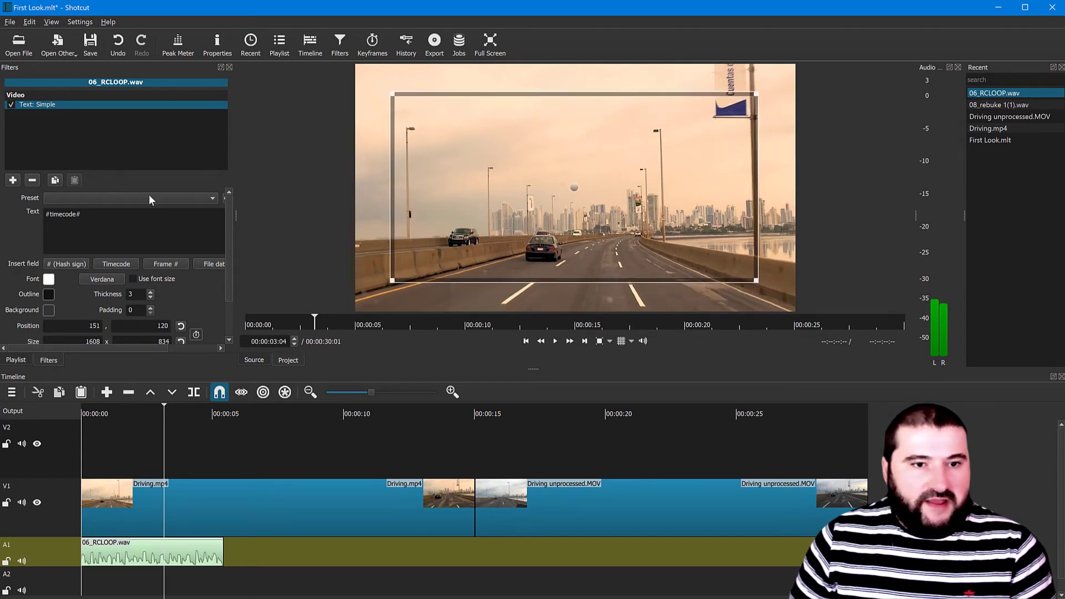
Replace the default #timecode# text with 'Welcome to ShotCut'
{"action": "left_click", "coordinate": [95, 214]}
{"action": "key", "text": "ctrl+a"}
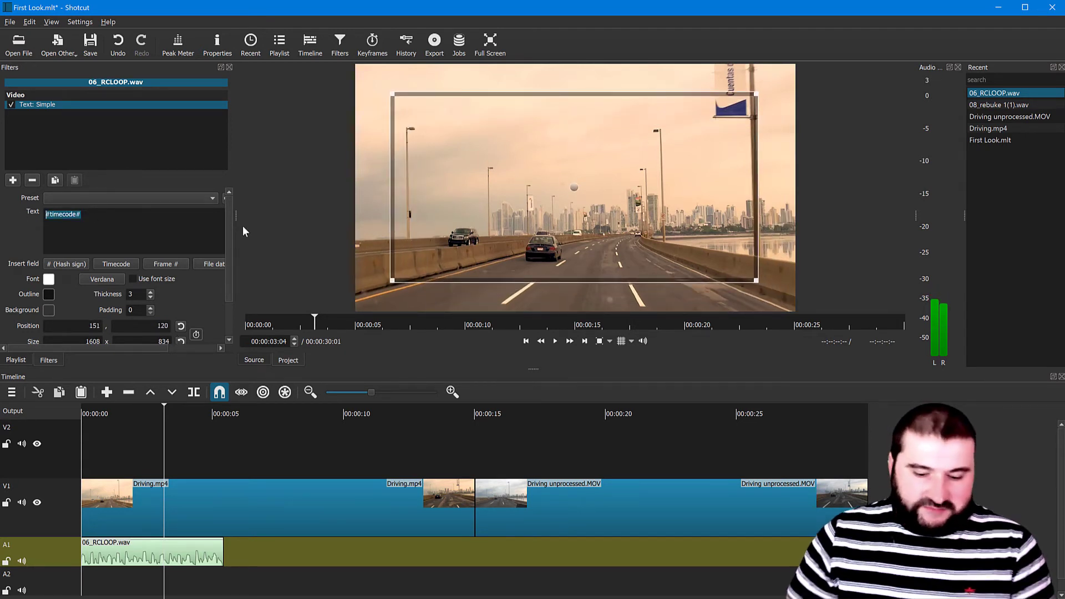
{"action": "type", "text": "Welcome to Sh"}
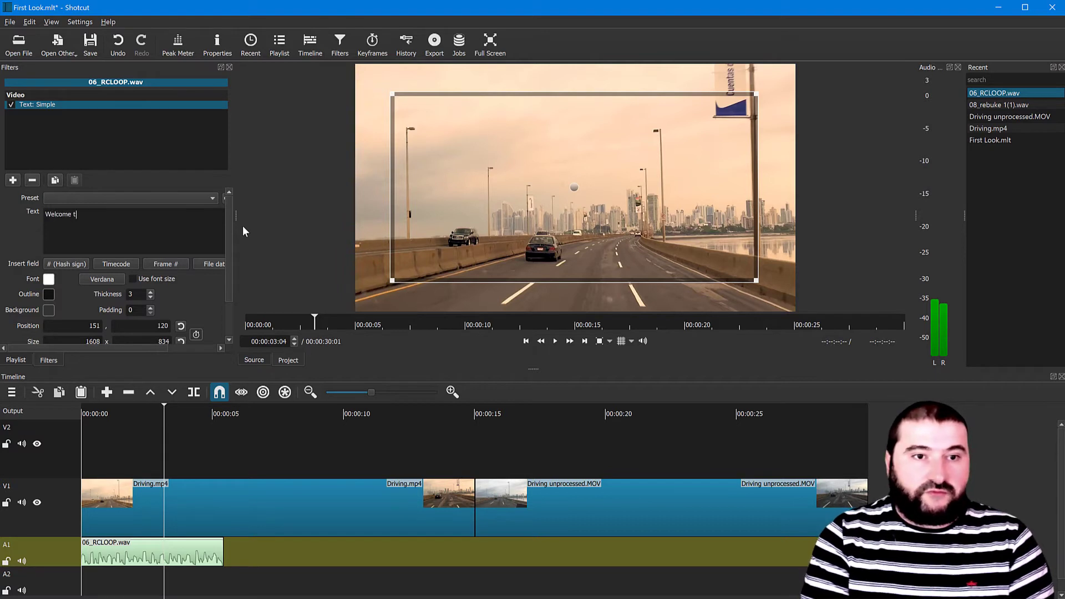
{"action": "type", "text": "otCut"}
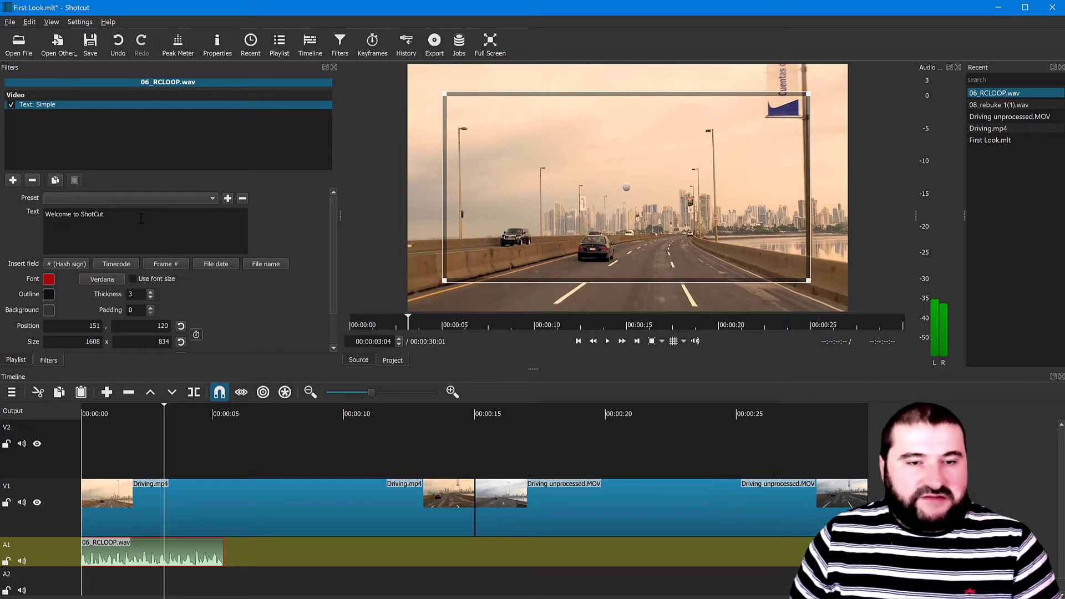
{"action": "left_click", "coordinate": [151, 199]}
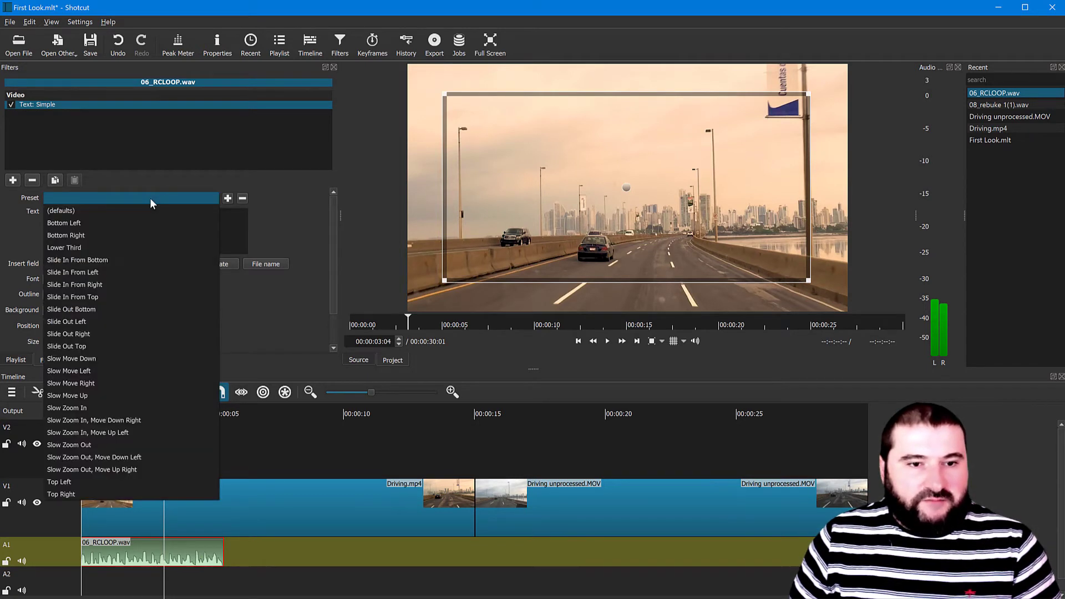
{"action": "left_click", "coordinate": [150, 198]}
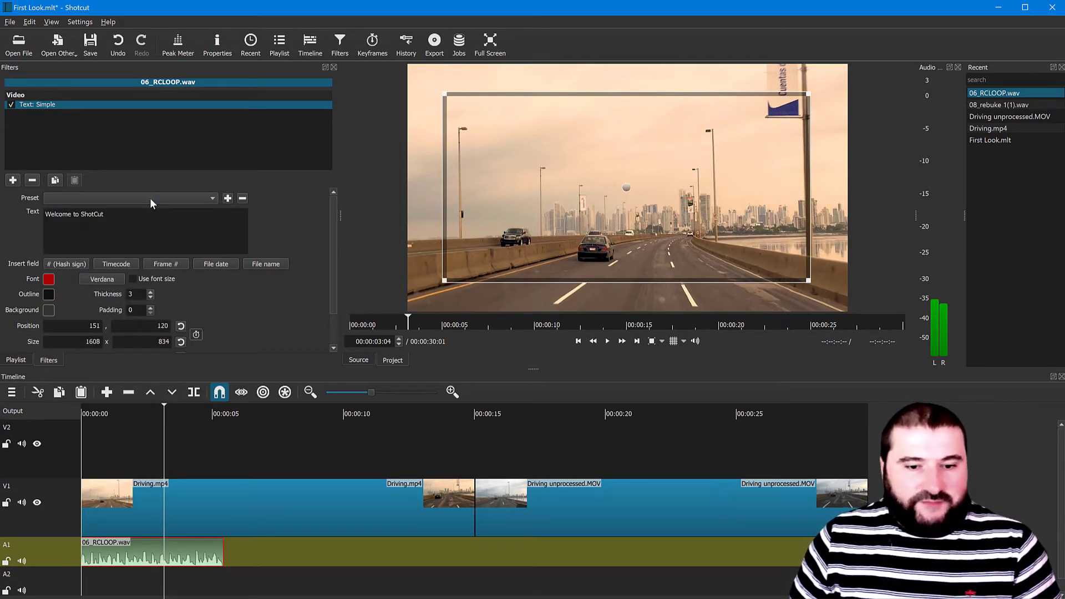
Remove the text filter from the audio clip and give track V2 a Text: Simple filter reading 'Welcome to ShotCut'
{"action": "left_click", "coordinate": [154, 476]}
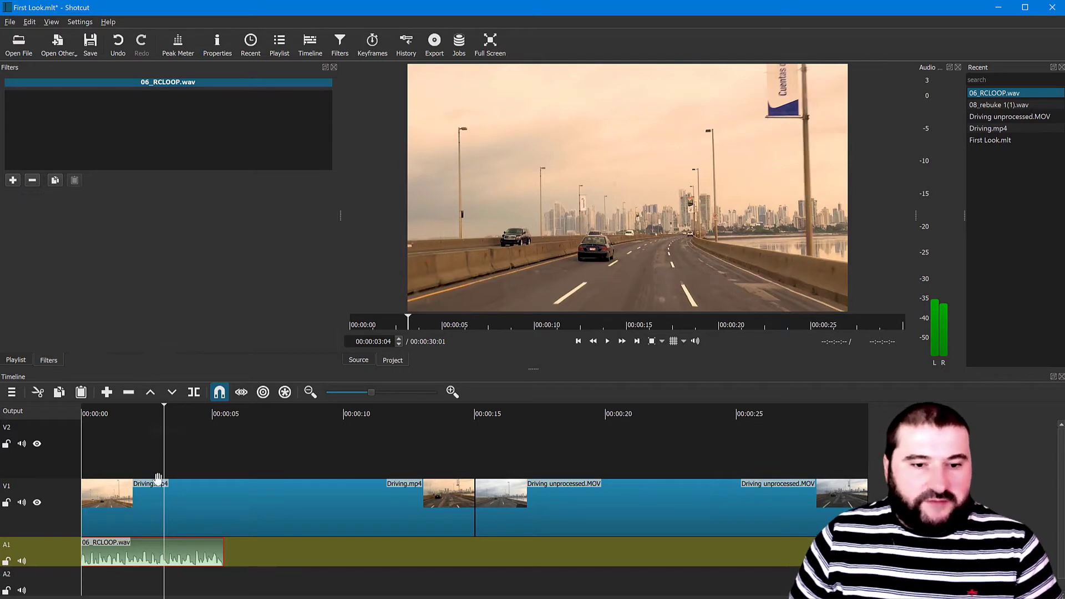
{"action": "left_click", "coordinate": [201, 450]}
{"action": "left_click", "coordinate": [65, 460]}
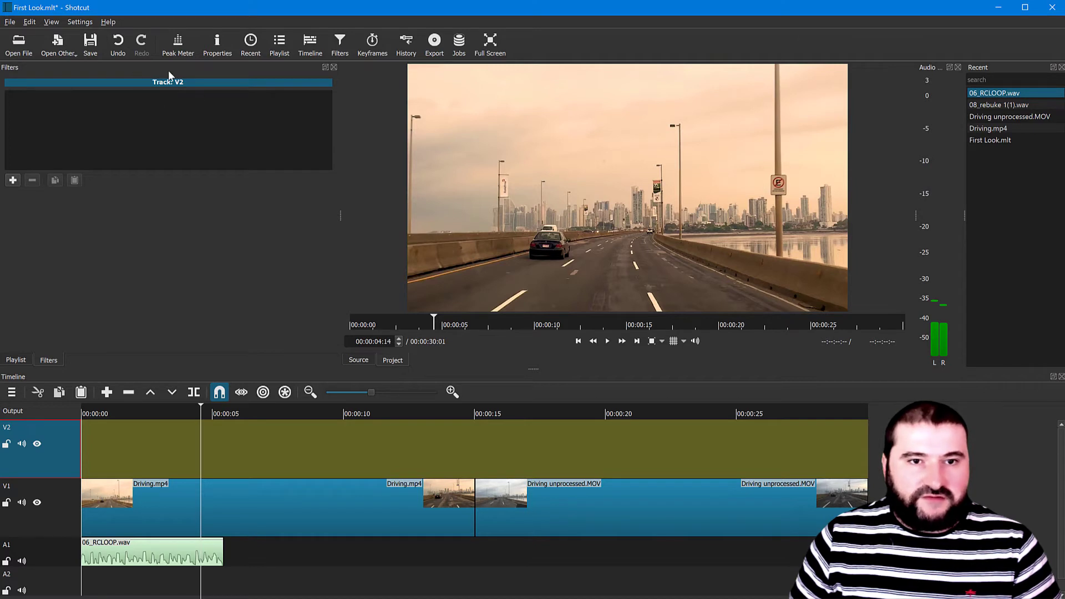
{"action": "left_click", "coordinate": [13, 180]}
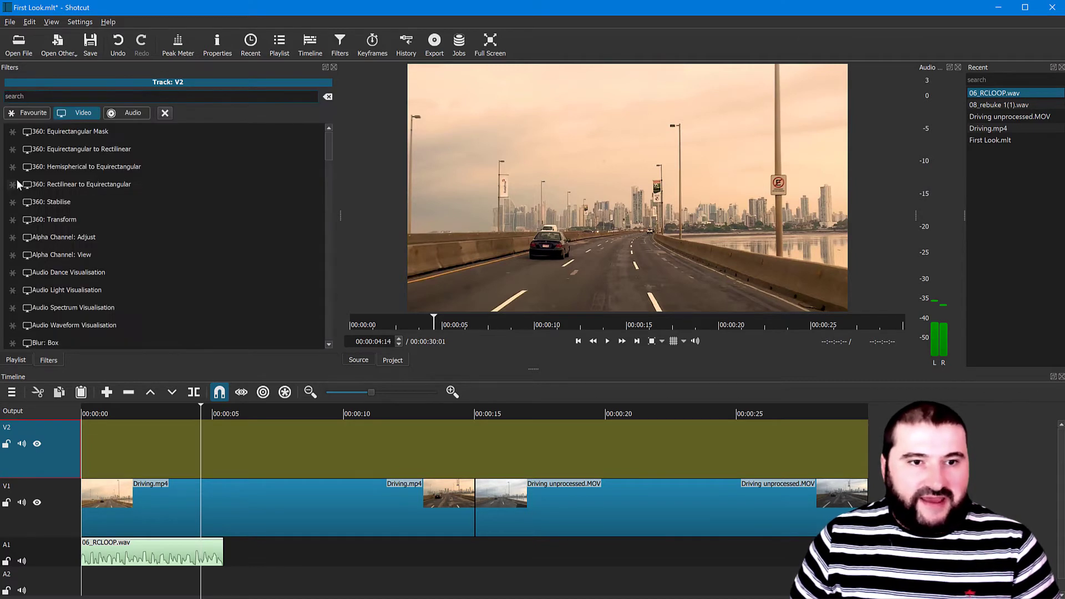
{"action": "type", "text": "text"}
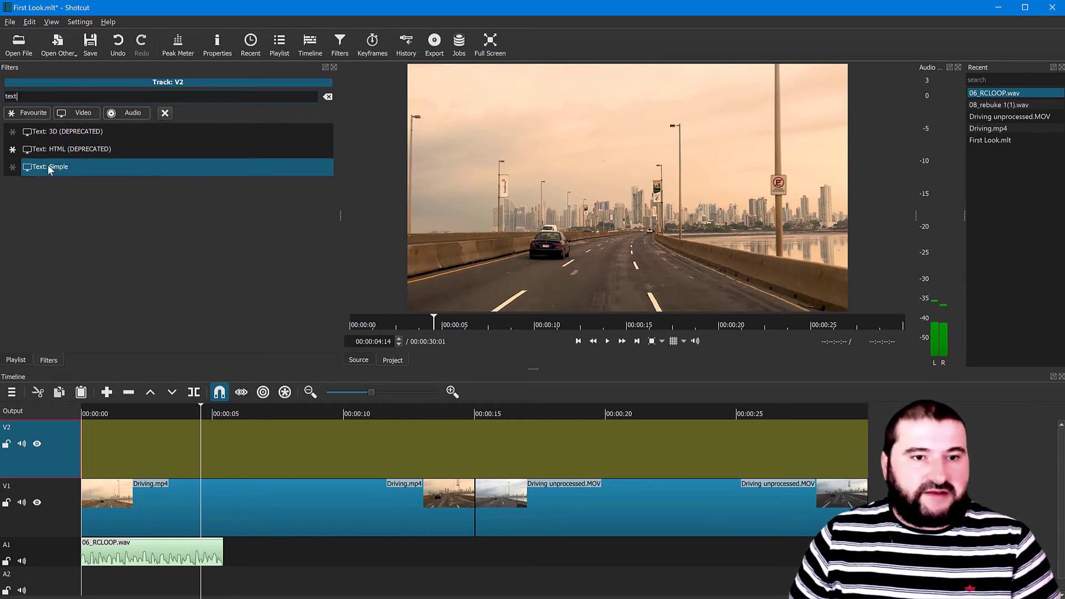
{"action": "left_click", "coordinate": [48, 166]}
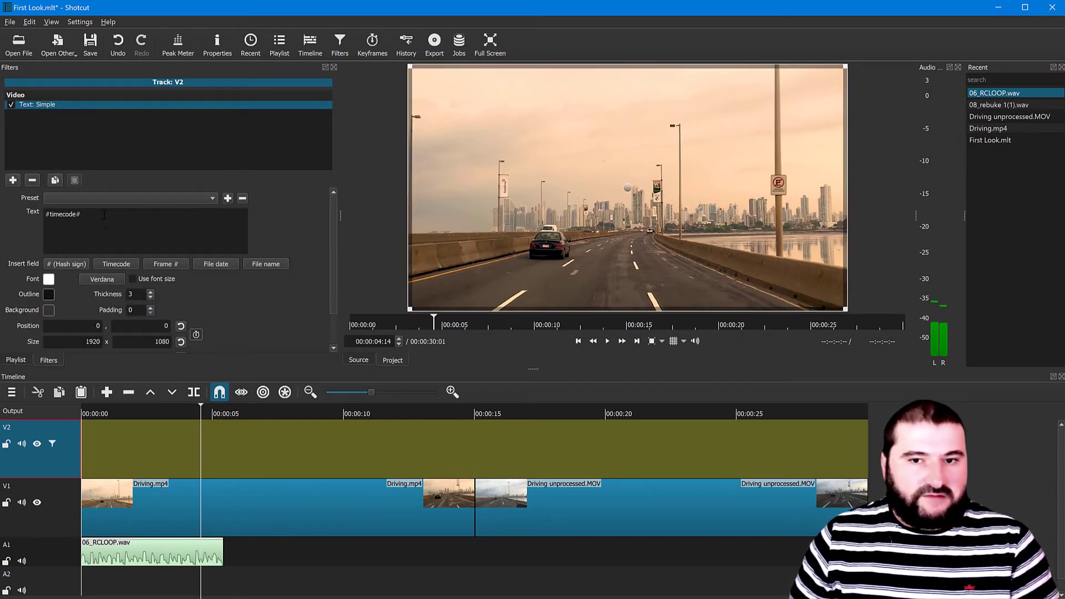
{"action": "left_click_drag", "start_coordinate": [105, 214], "coordinate": [15, 217]}
{"action": "type", "text": "Welcome to ShotCut"}
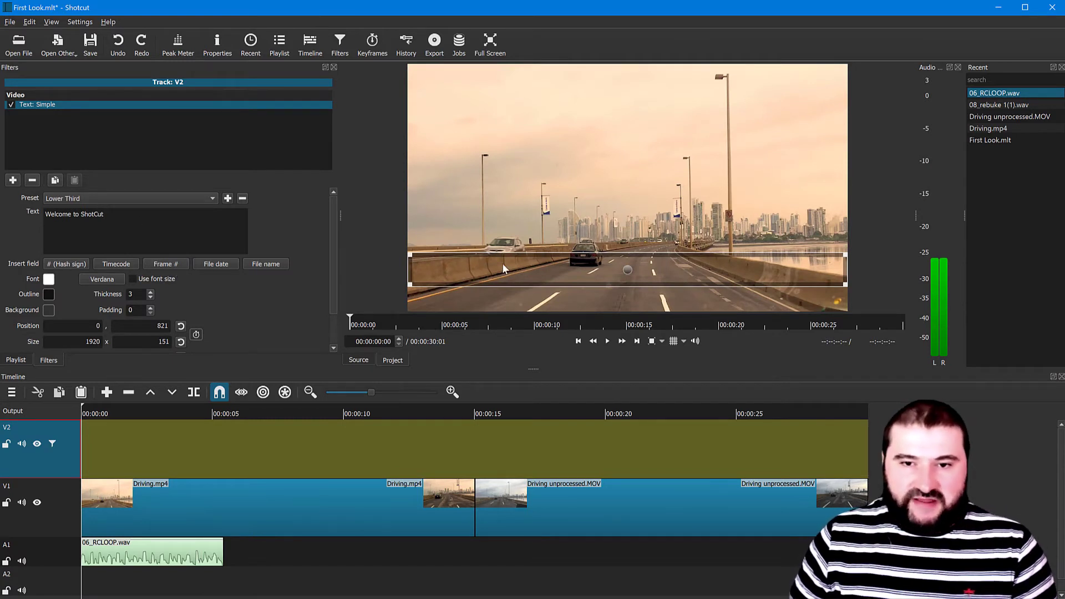
Enlarge the title box and centre it in the frame, then lift Driving unprocessed.MOV onto V2
{"action": "left_click", "coordinate": [78, 198]}
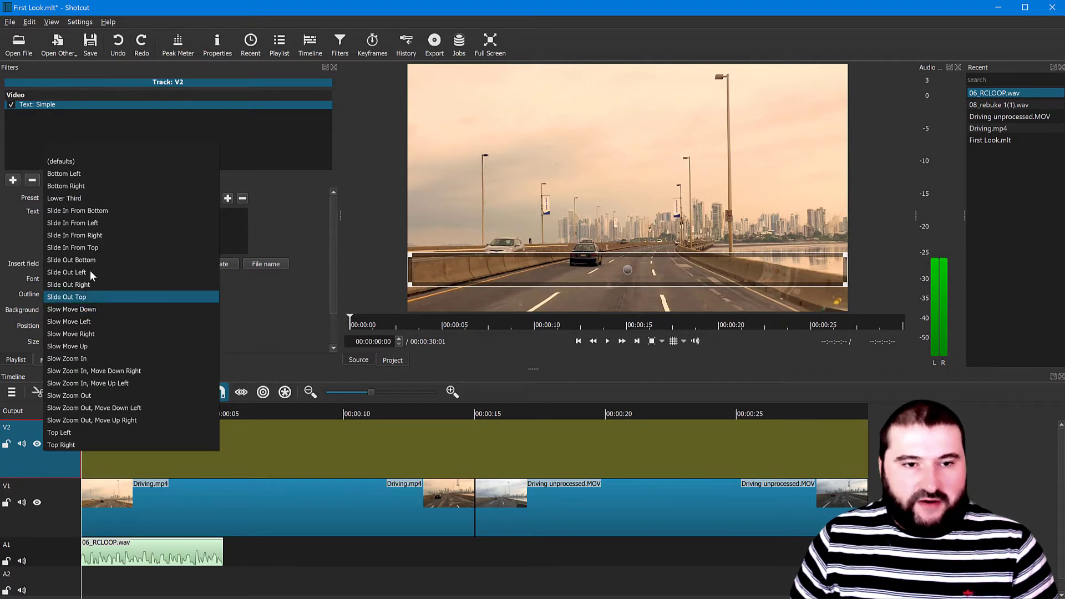
{"action": "left_click", "coordinate": [89, 432]}
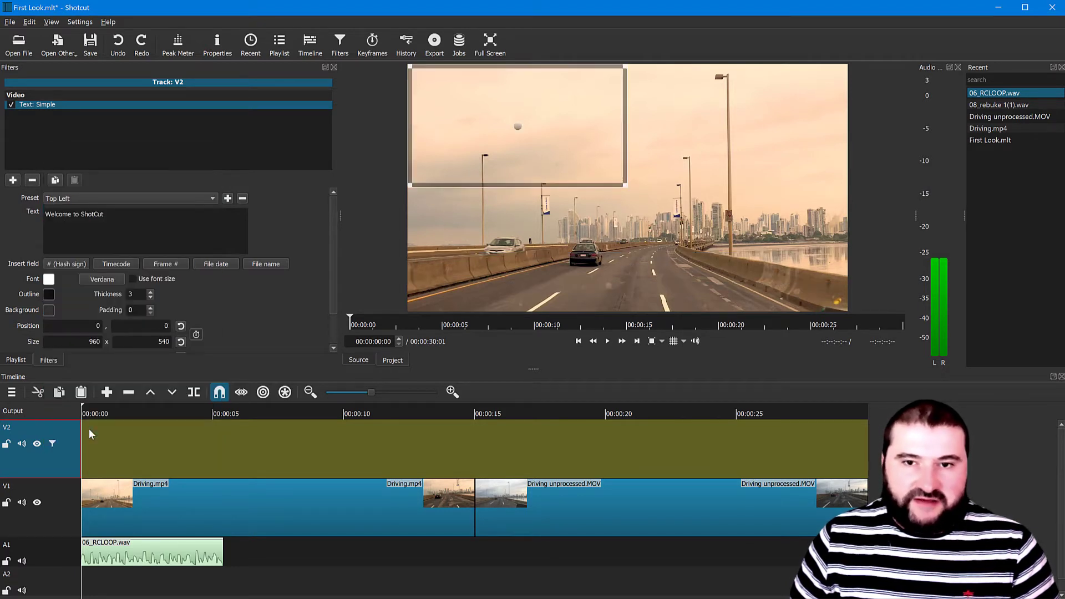
{"action": "left_click", "coordinate": [98, 199]}
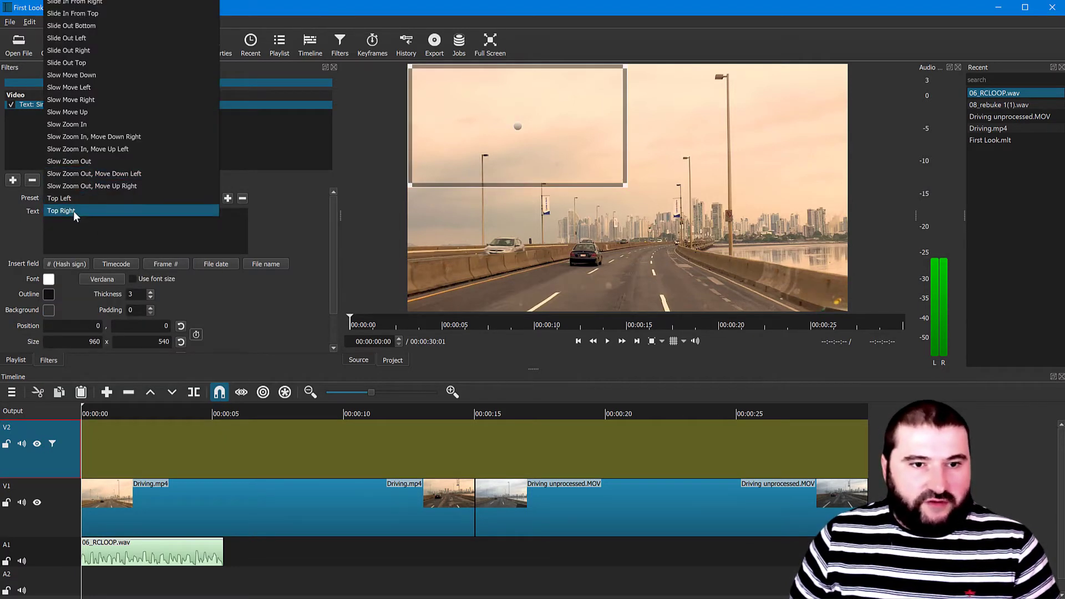
{"action": "left_click", "coordinate": [73, 211]}
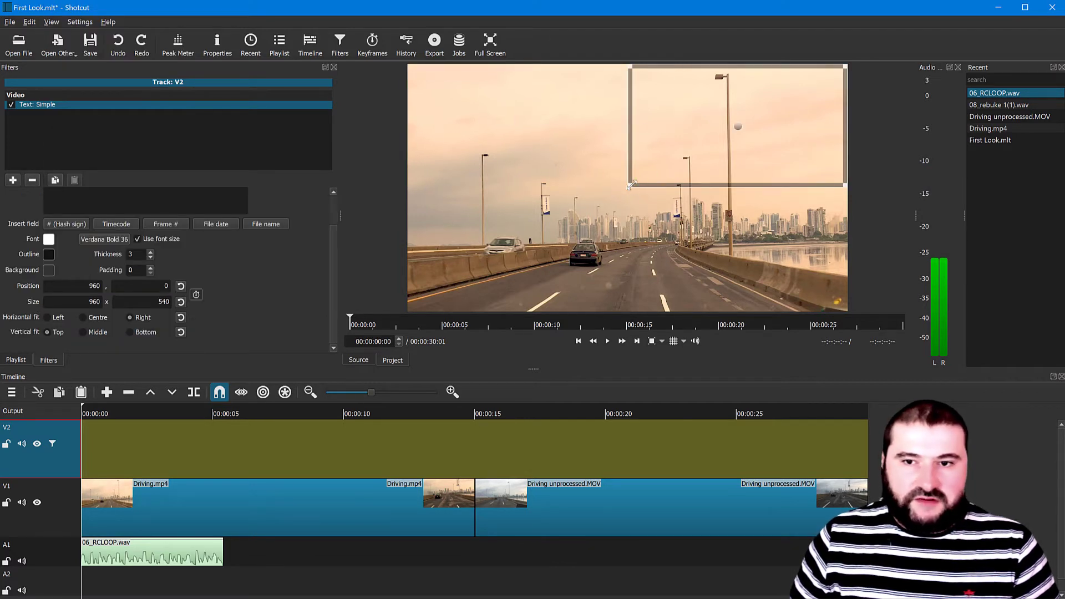
{"action": "left_click_drag", "start_coordinate": [638, 182], "coordinate": [532, 248]}
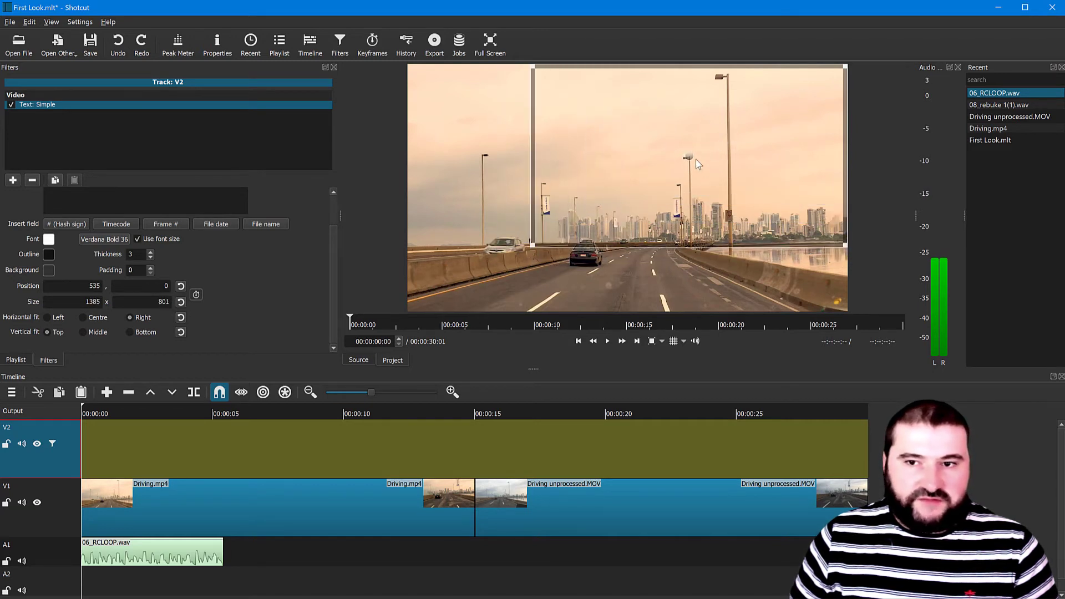
{"action": "left_click_drag", "start_coordinate": [688, 162], "coordinate": [623, 194]}
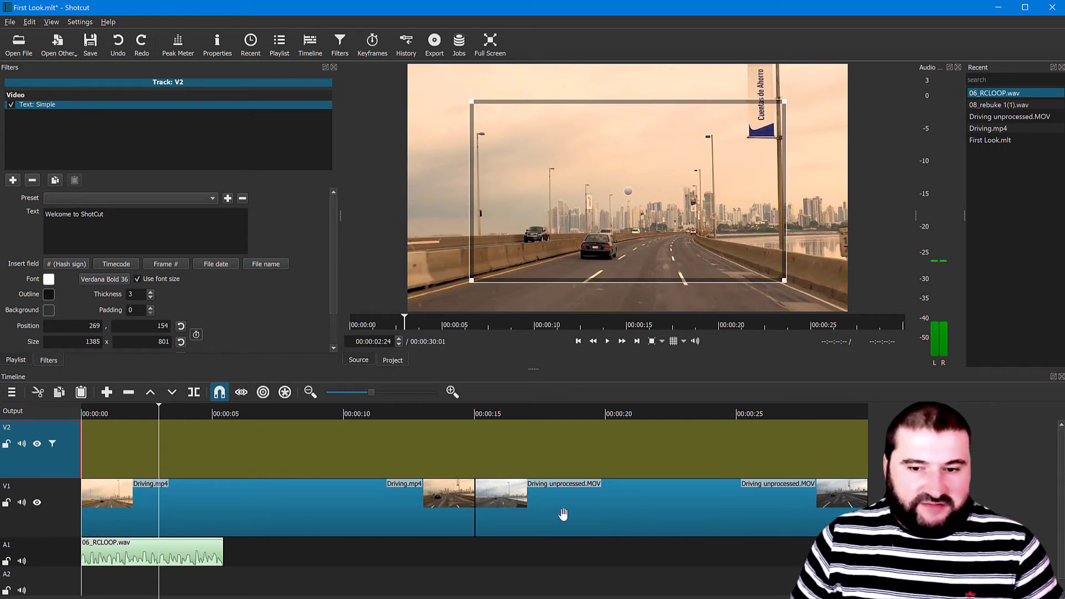
{"action": "left_click_drag", "start_coordinate": [519, 522], "coordinate": [135, 448]}
Slide Driving unprocessed.MOV on V2 to 00:00:00, making the timeline 00:00:15:01 long
{"action": "left_click", "coordinate": [62, 465]}
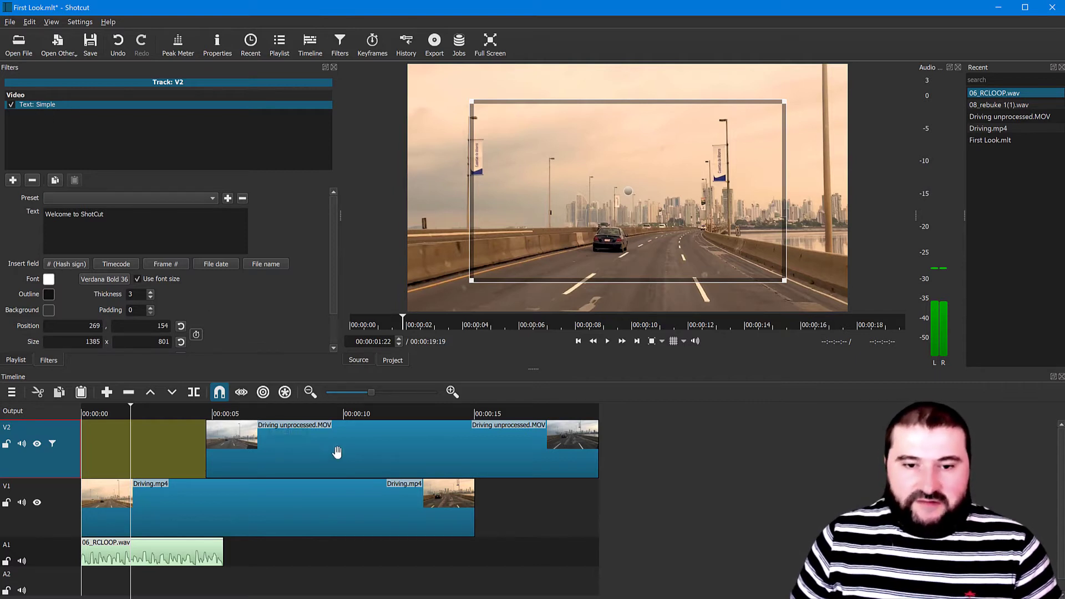
{"action": "left_click", "coordinate": [361, 450]}
{"action": "left_click_drag", "start_coordinate": [362, 450], "coordinate": [227, 454]}
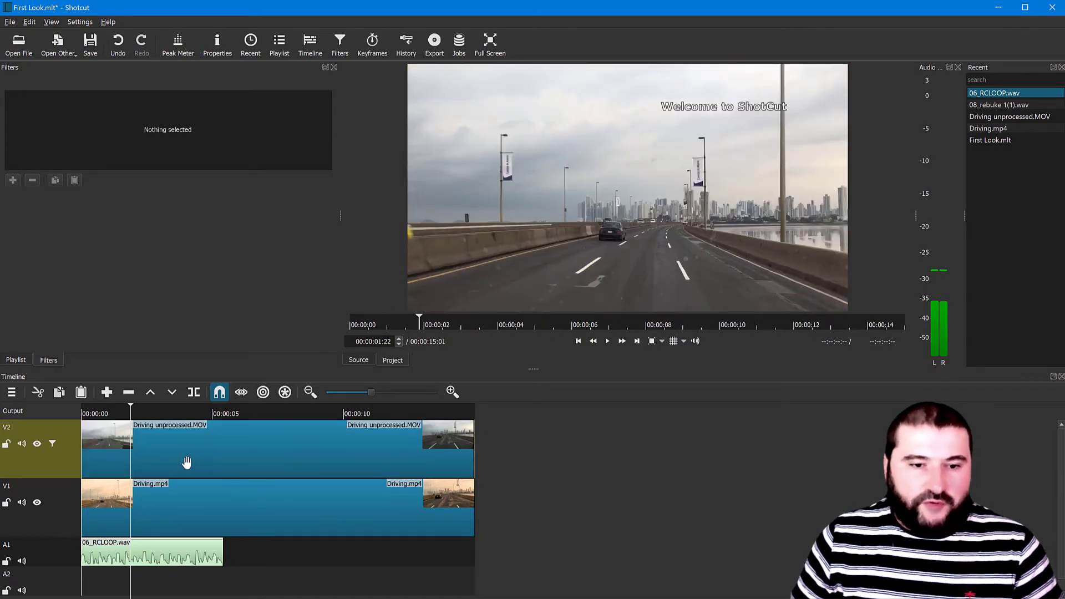
Review the V2 title's font options, leaving the writing system at Any
{"action": "left_click", "coordinate": [78, 469]}
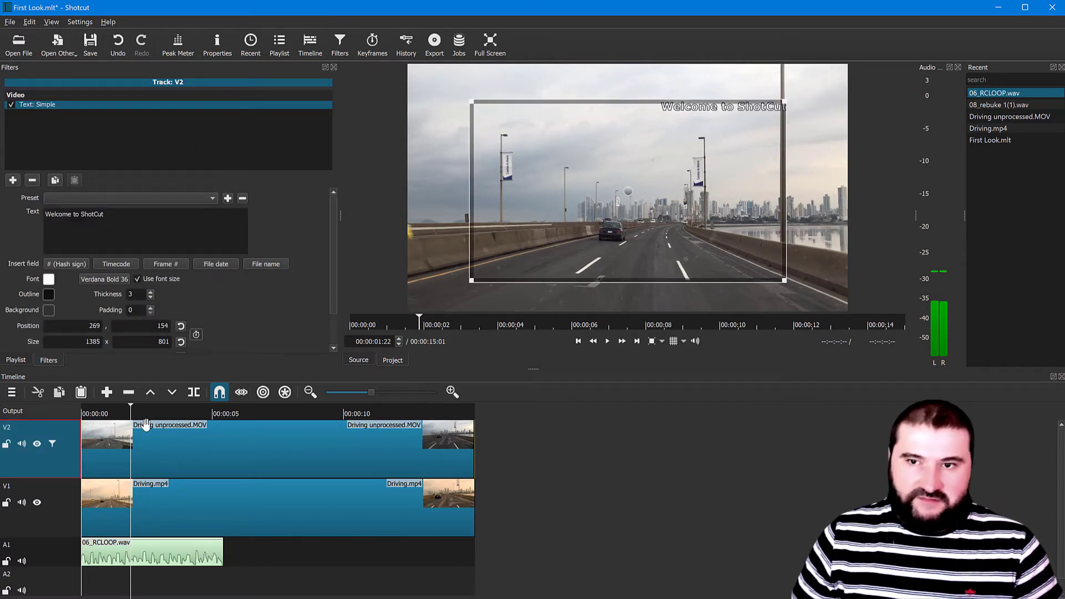
{"action": "scroll", "coordinate": [243, 307], "scroll_direction": "down", "scroll_amount": 2}
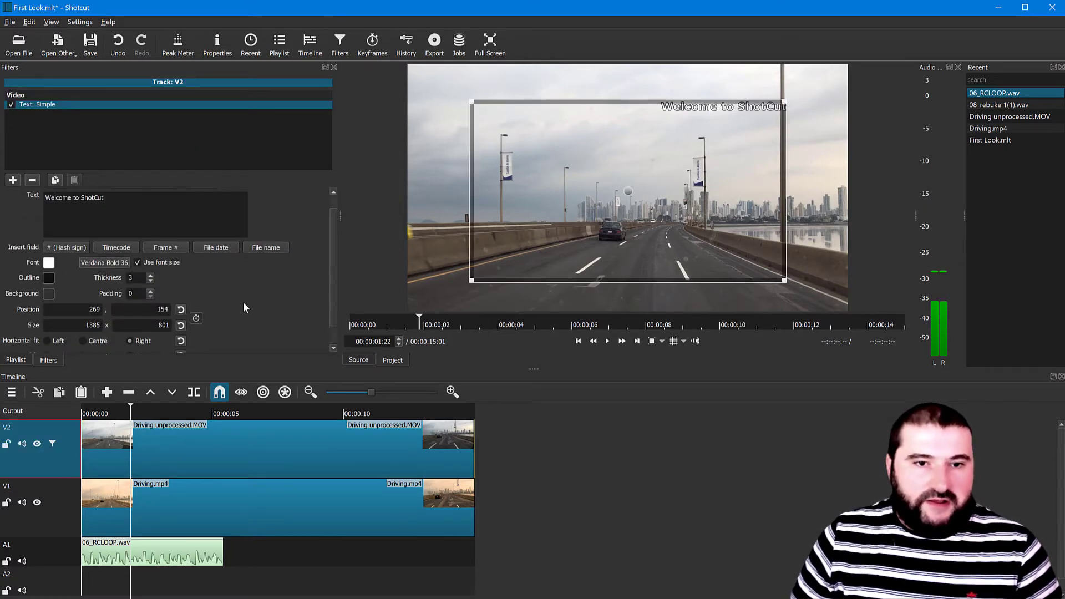
{"action": "scroll", "coordinate": [243, 306], "scroll_direction": "up", "scroll_amount": 2}
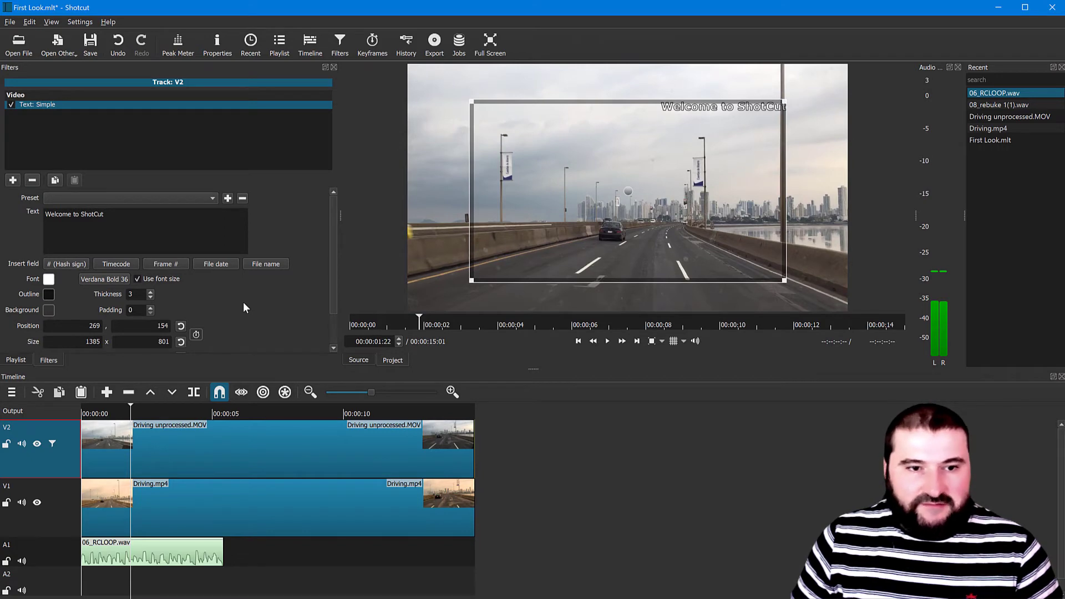
{"action": "left_click", "coordinate": [111, 280]}
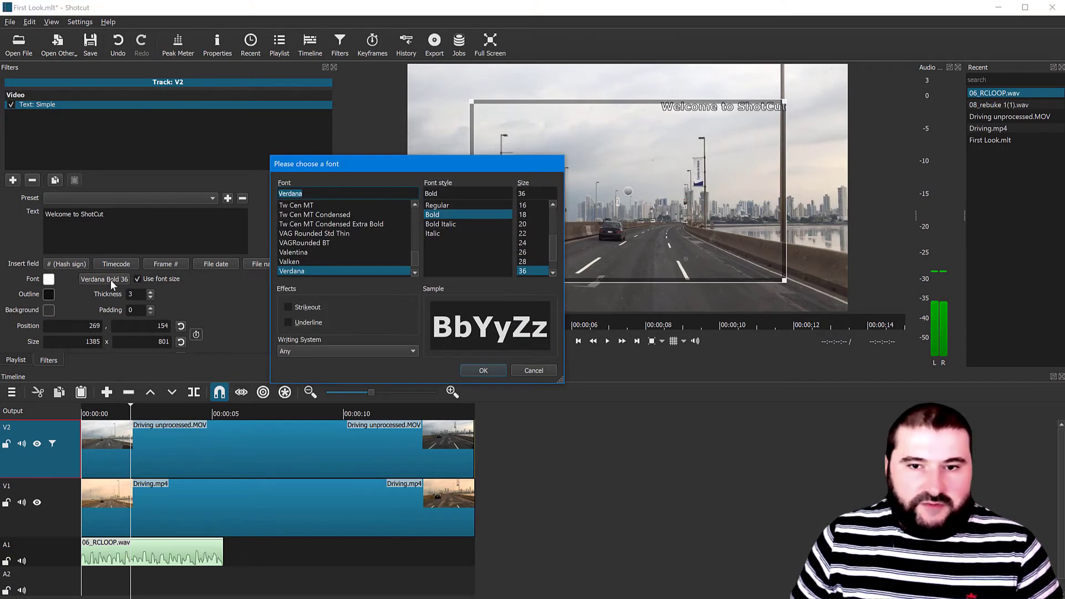
{"action": "left_click", "coordinate": [315, 348]}
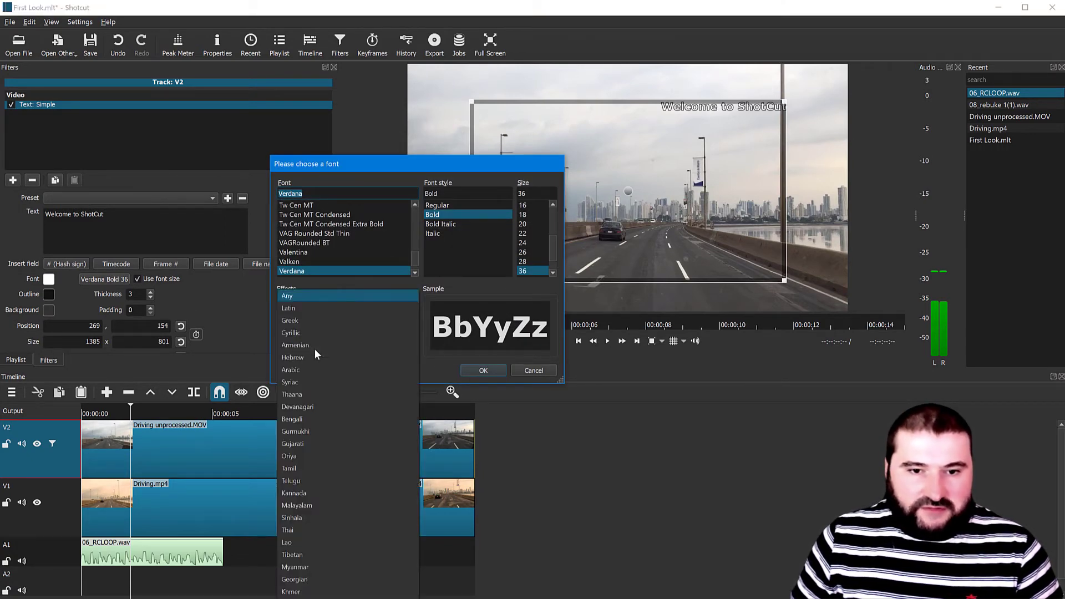
{"action": "left_click", "coordinate": [329, 293]}
{"action": "left_click", "coordinate": [533, 371]}
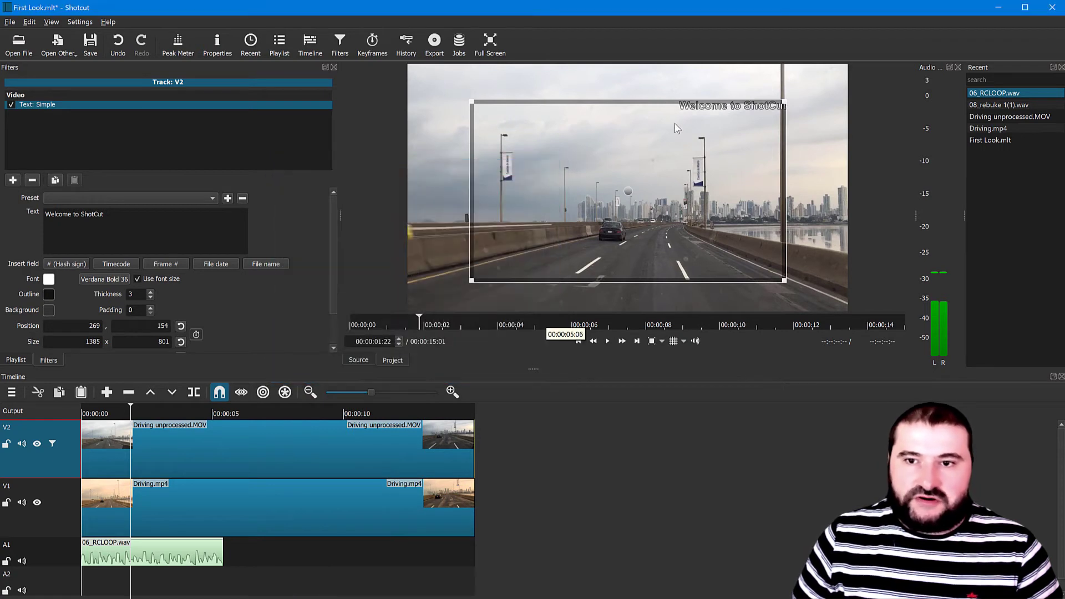
Apply the Bottom Left preset, enlarge the text area to 1439x269, and break the title before 'to'
{"action": "left_click", "coordinate": [132, 202]}
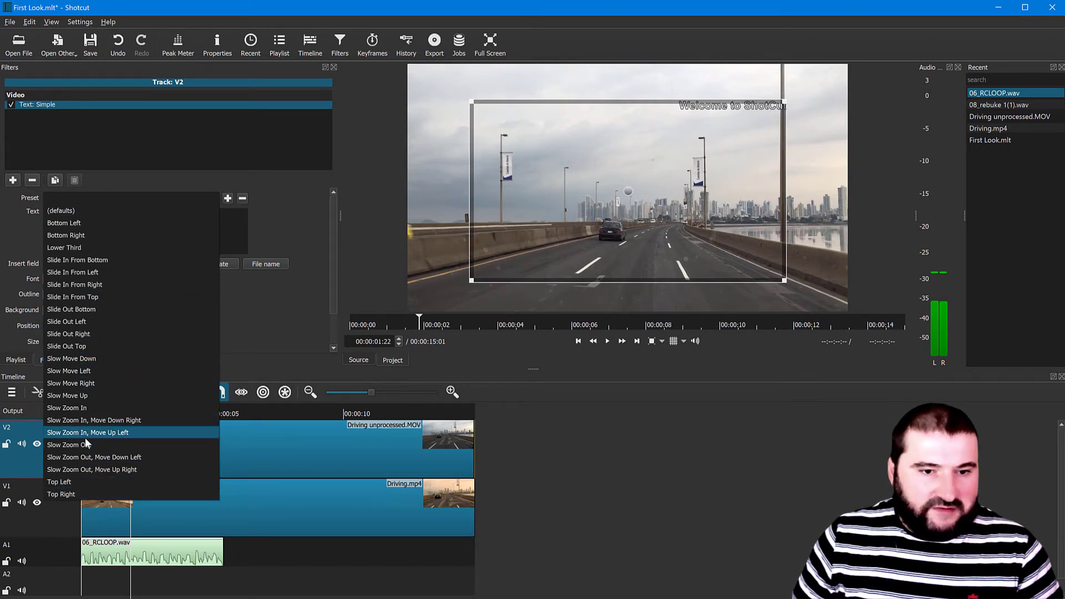
{"action": "left_click", "coordinate": [74, 225]}
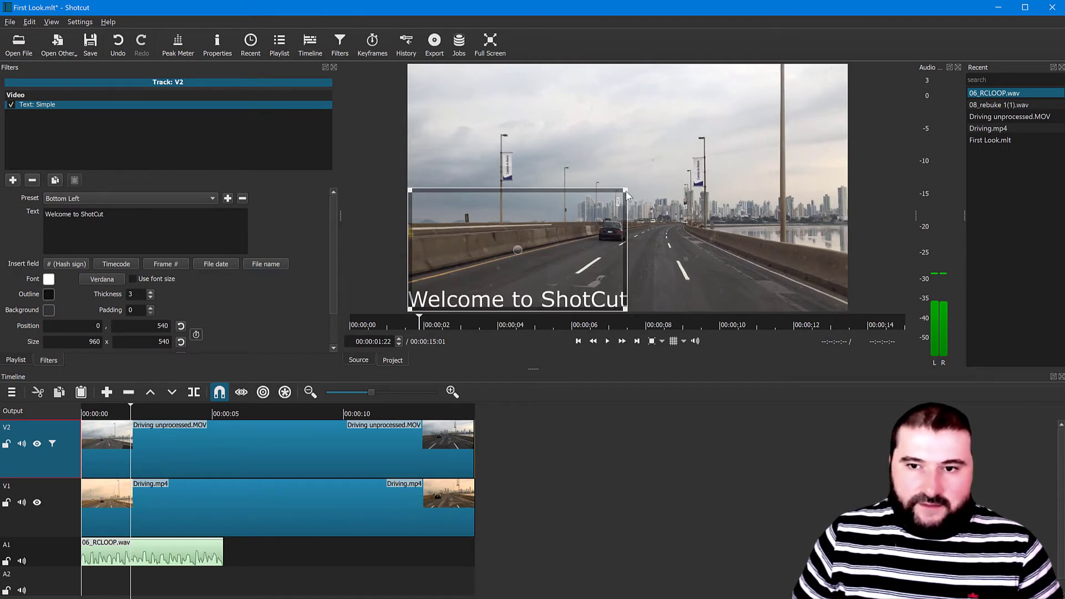
{"action": "left_click_drag", "start_coordinate": [625, 190], "coordinate": [735, 253]}
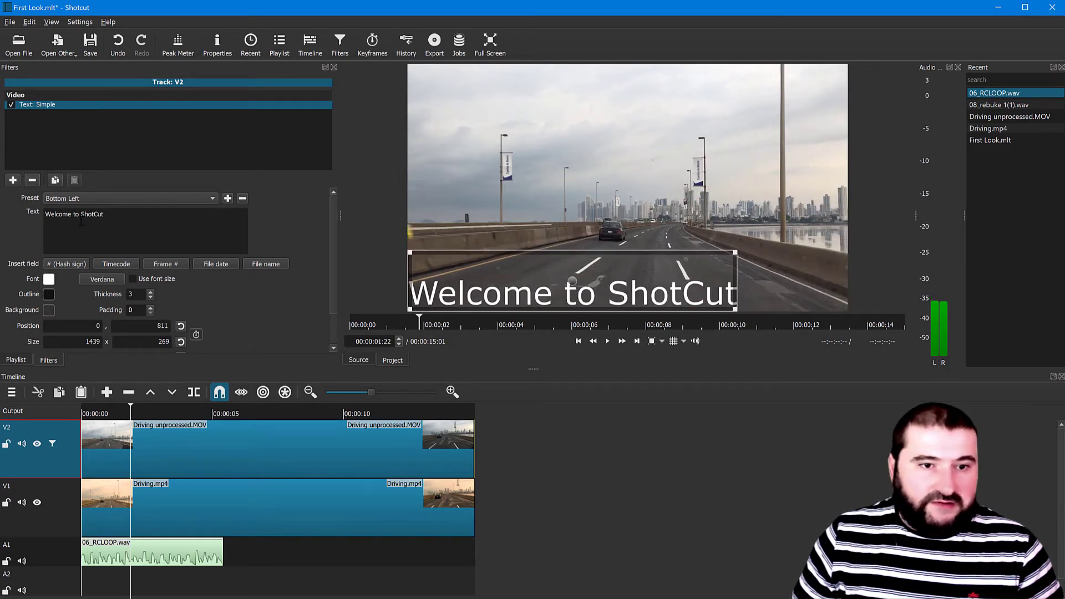
{"action": "key", "text": "Return"}
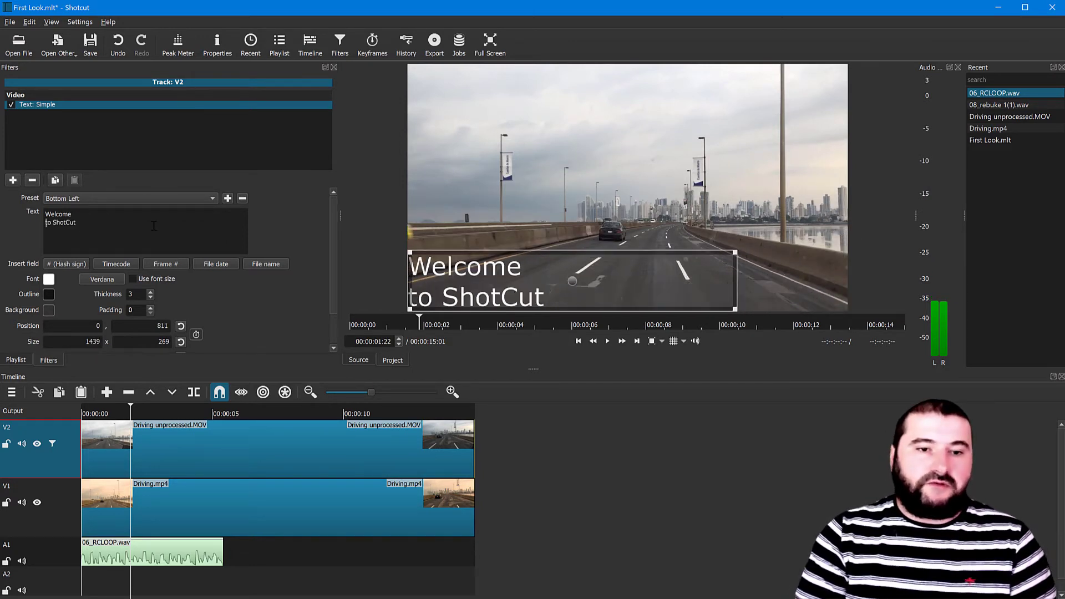
Finish the title with '!', select the text and make its font colour magenta
{"action": "type", "text": "!"}
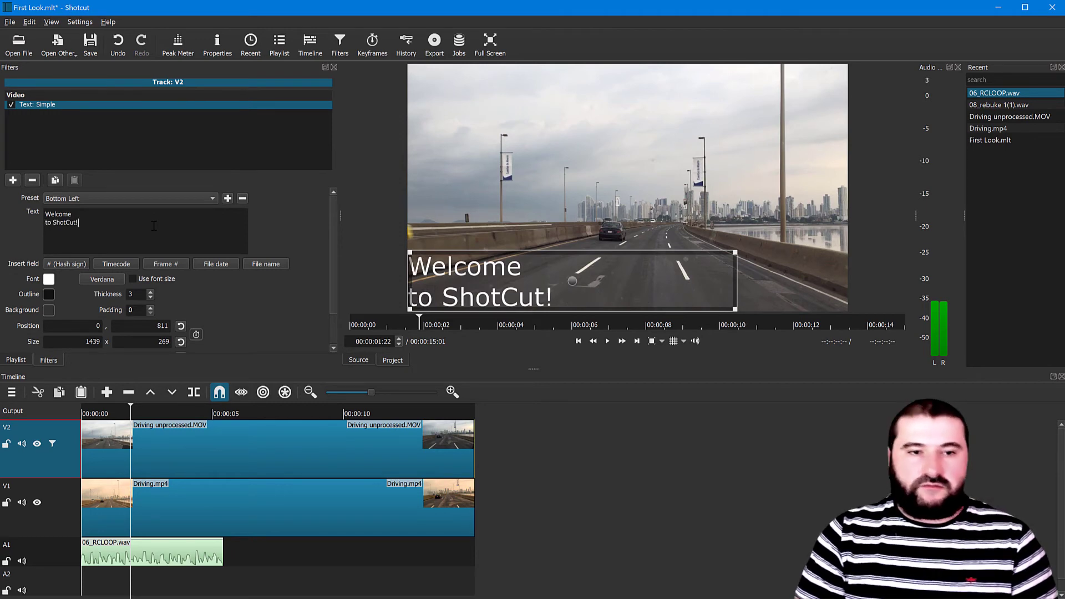
{"action": "key", "text": "ctrl+Home"}
{"action": "key", "text": "shift+End"}
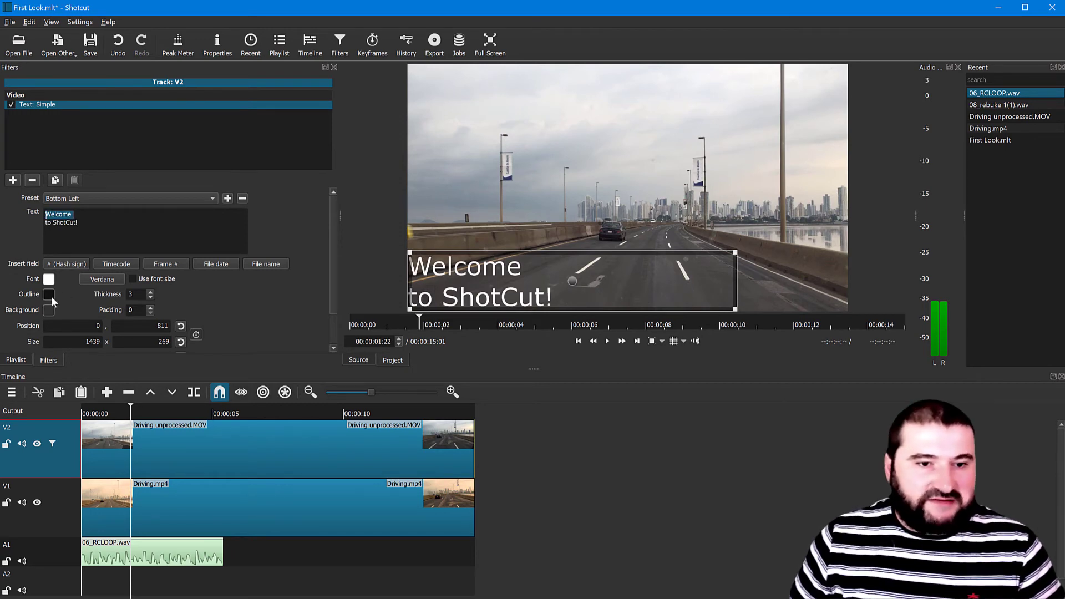
{"action": "left_click", "coordinate": [49, 280]}
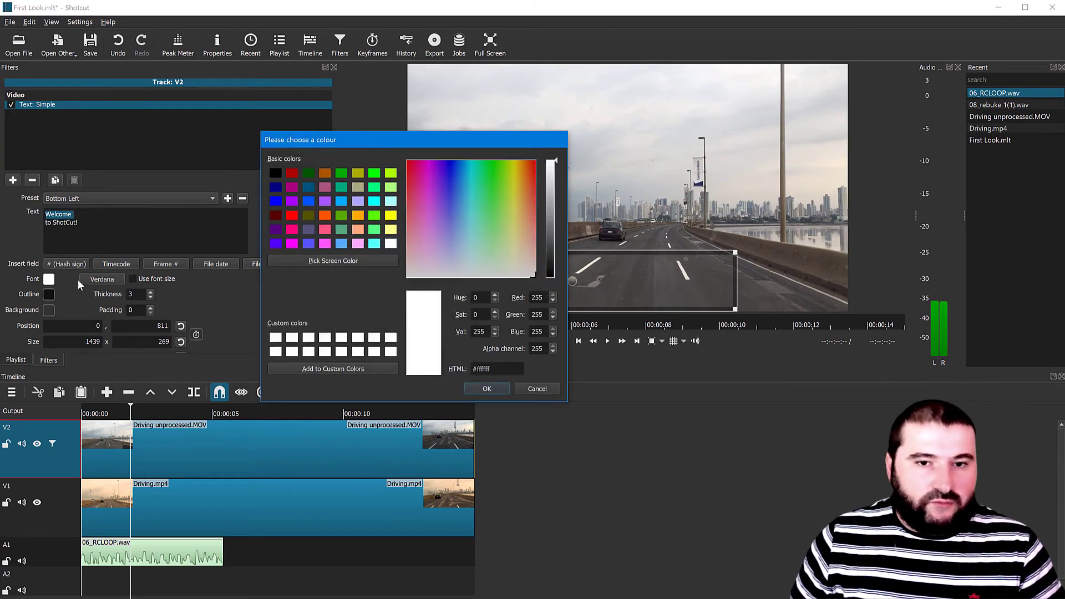
{"action": "left_click", "coordinate": [292, 187]}
{"action": "left_click", "coordinate": [486, 388]}
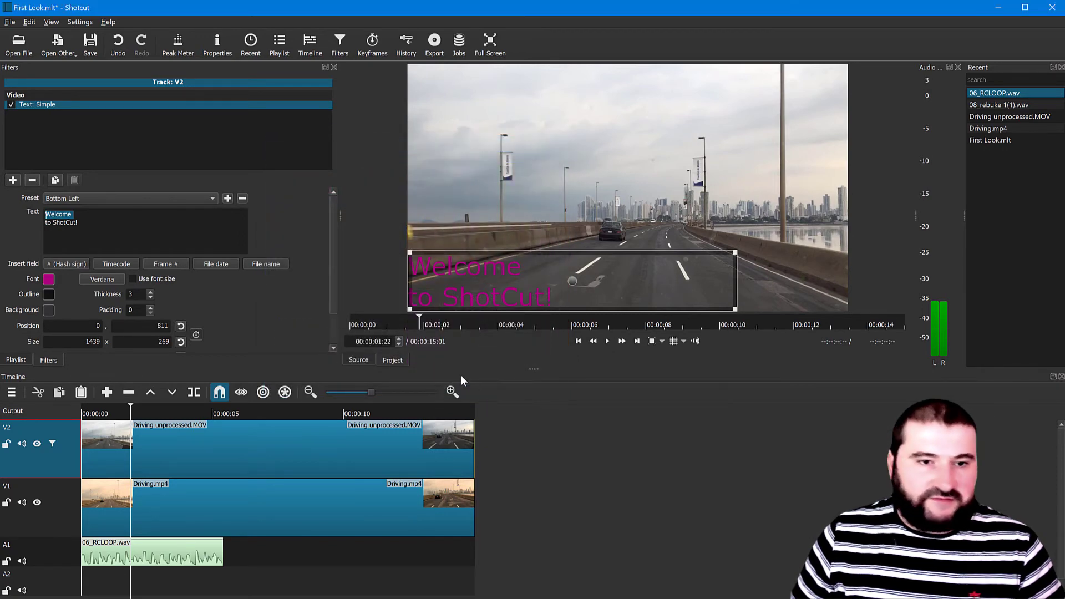
Change the title's font colour to light cyan #aaffff
{"action": "left_click", "coordinate": [53, 279]}
{"action": "left_click", "coordinate": [393, 204]}
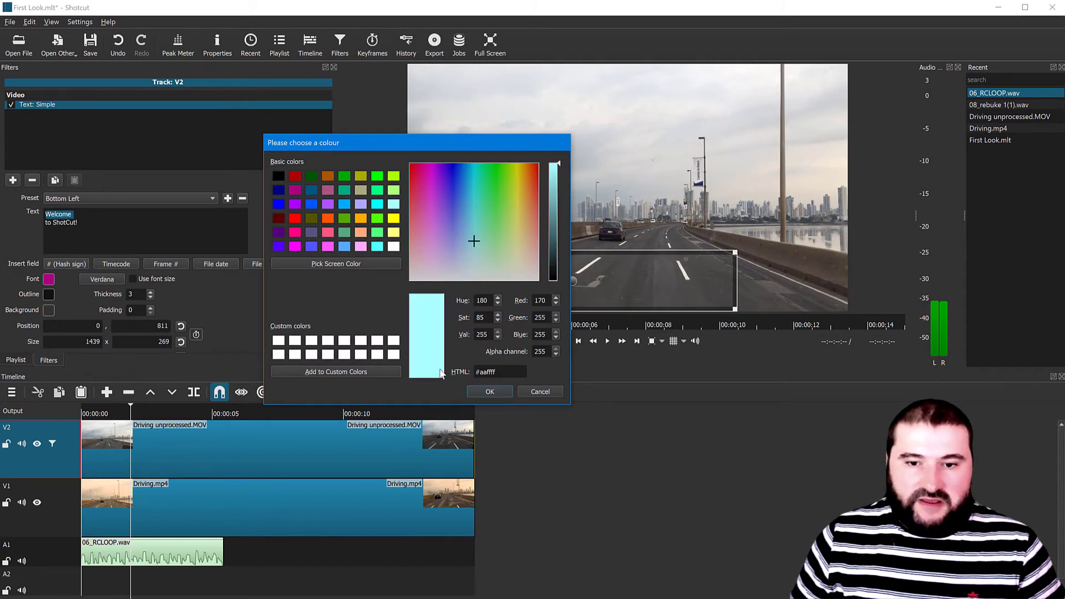
{"action": "left_click", "coordinate": [490, 391]}
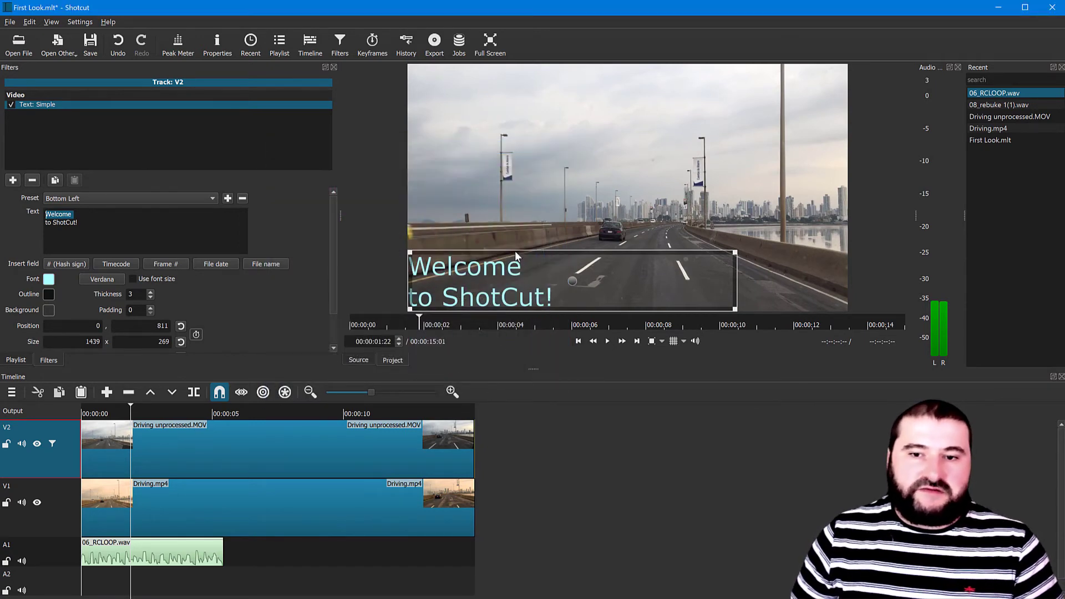
Move and resize the title box in the preview to a centred 1897x1052 area filling nearly the frame
{"action": "left_click_drag", "start_coordinate": [661, 254], "coordinate": [691, 224]}
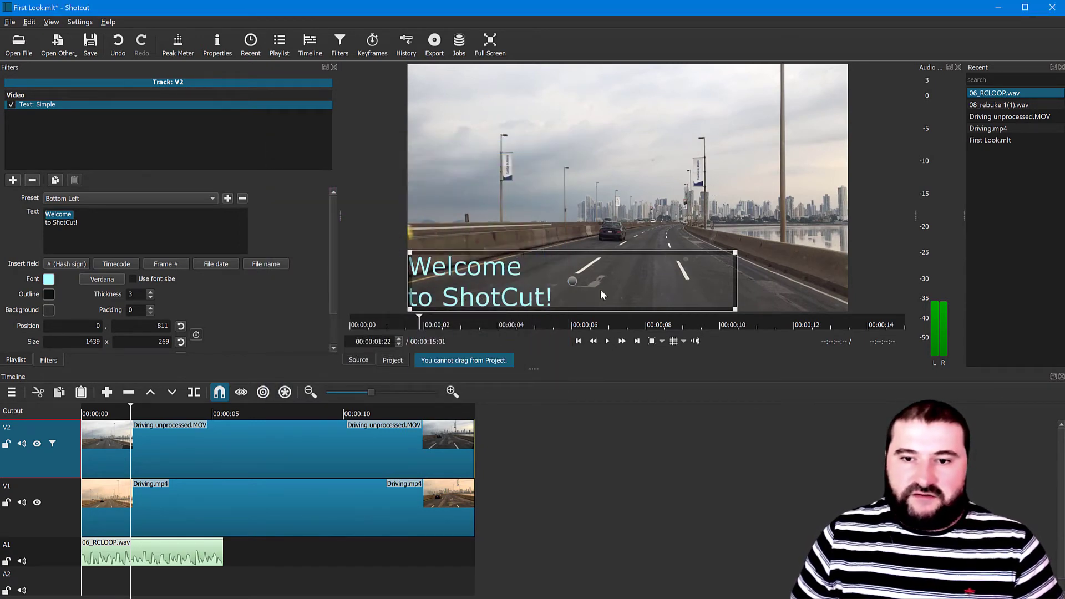
{"action": "left_click_drag", "start_coordinate": [572, 281], "coordinate": [654, 182]}
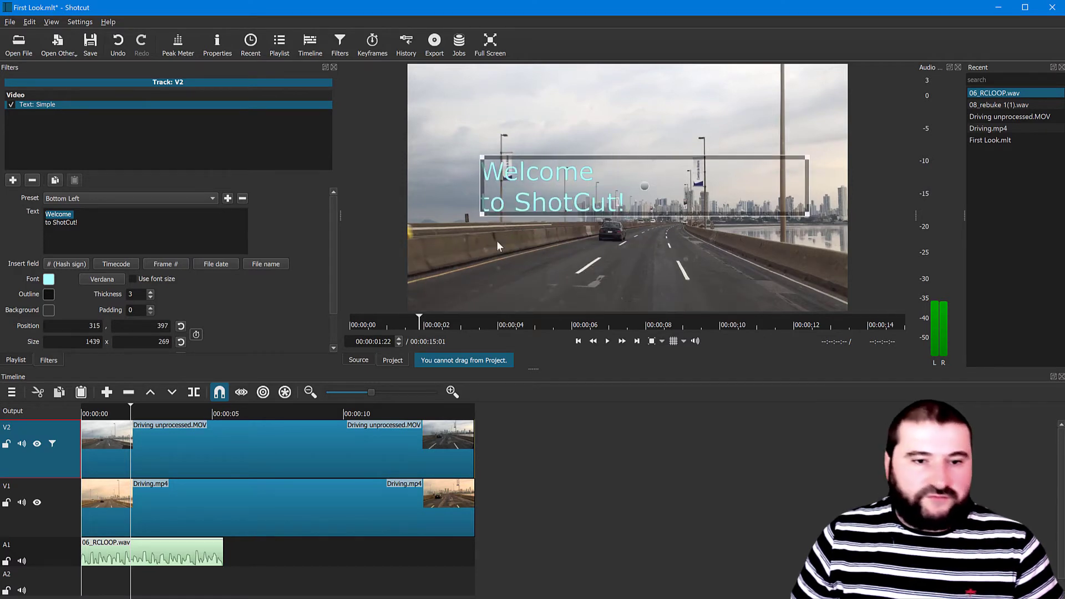
{"action": "scroll", "coordinate": [278, 315], "scroll_direction": "down", "scroll_amount": 2}
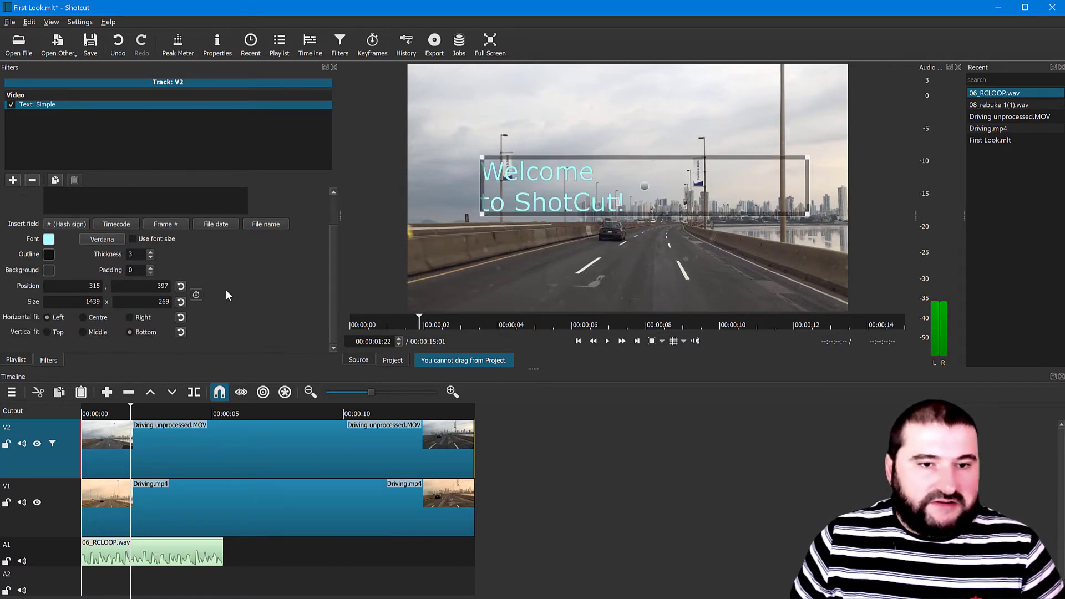
{"action": "scroll", "coordinate": [226, 295], "scroll_direction": "up", "scroll_amount": 2}
{"action": "scroll", "coordinate": [73, 198], "scroll_direction": "up", "scroll_amount": 2}
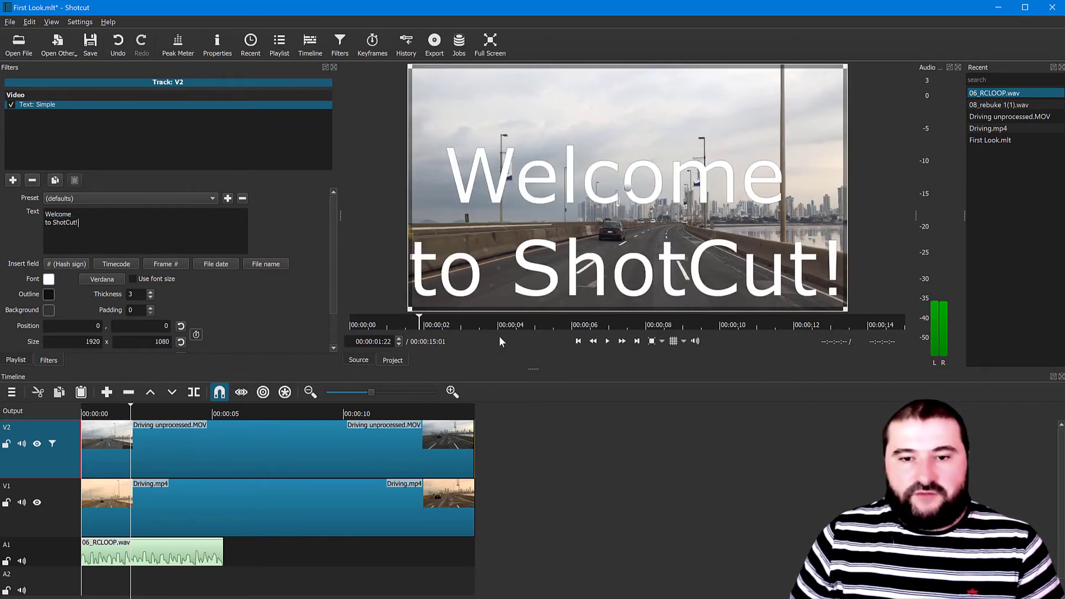
{"action": "left_click_drag", "start_coordinate": [408, 311], "coordinate": [502, 198]}
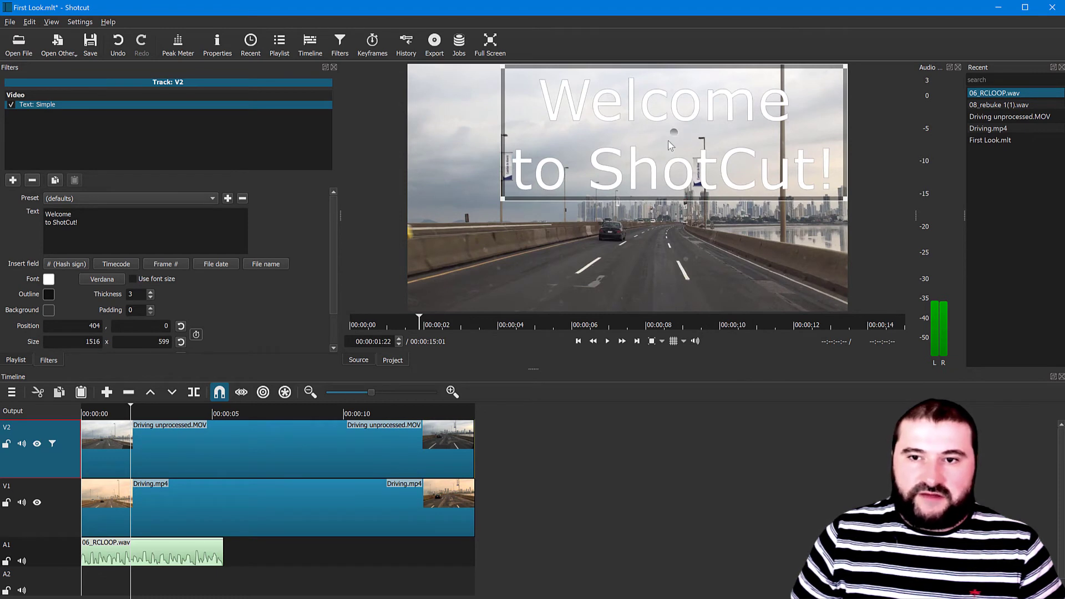
{"action": "left_click_drag", "start_coordinate": [669, 145], "coordinate": [634, 203]}
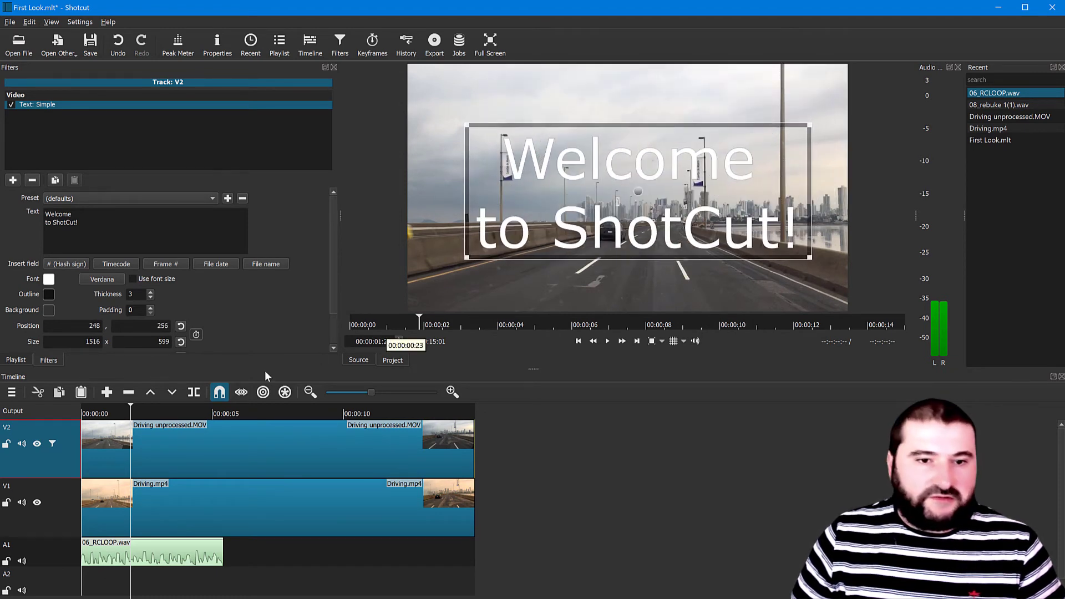
{"action": "scroll", "coordinate": [266, 304], "scroll_direction": "down", "scroll_amount": 1}
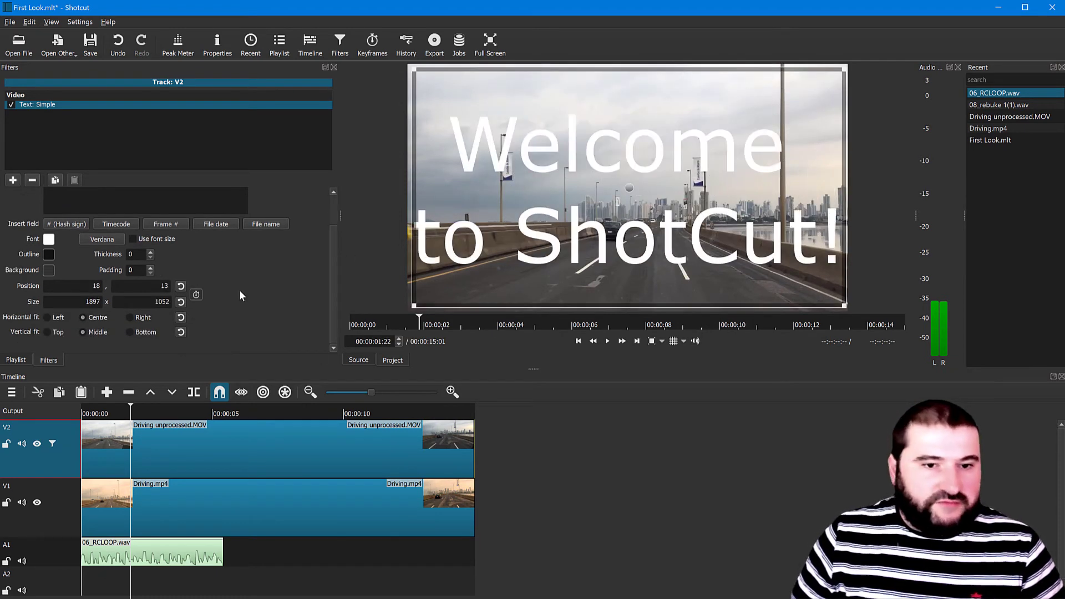
{"action": "scroll", "coordinate": [251, 295], "scroll_direction": "up", "scroll_amount": 1}
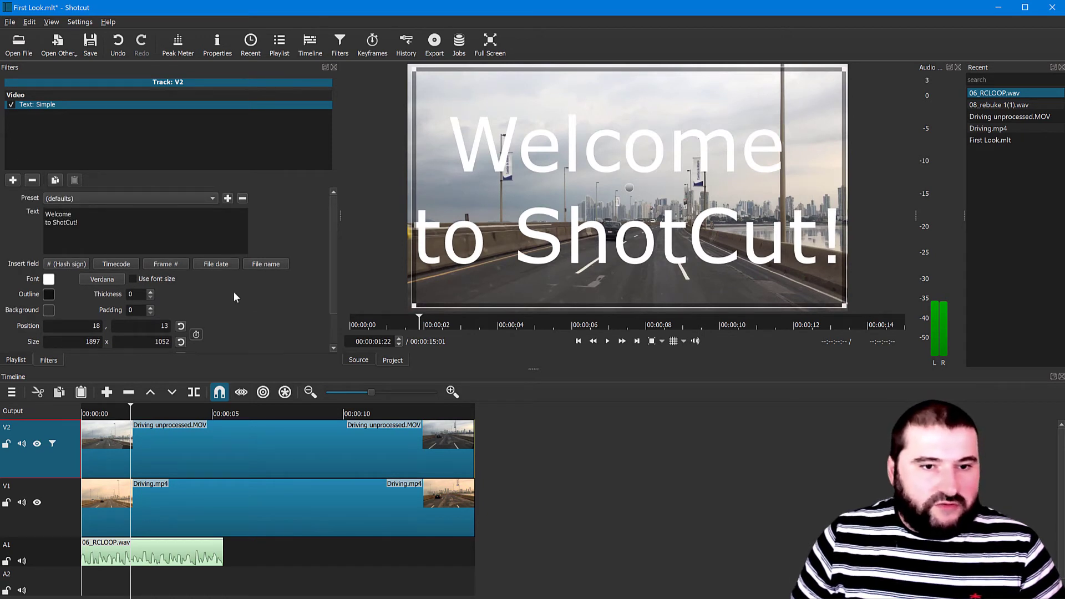
Make the title text red and shrink its box to 1603x555 at 212,284 mid-frame
{"action": "left_click", "coordinate": [49, 294]}
{"action": "left_click", "coordinate": [297, 221]}
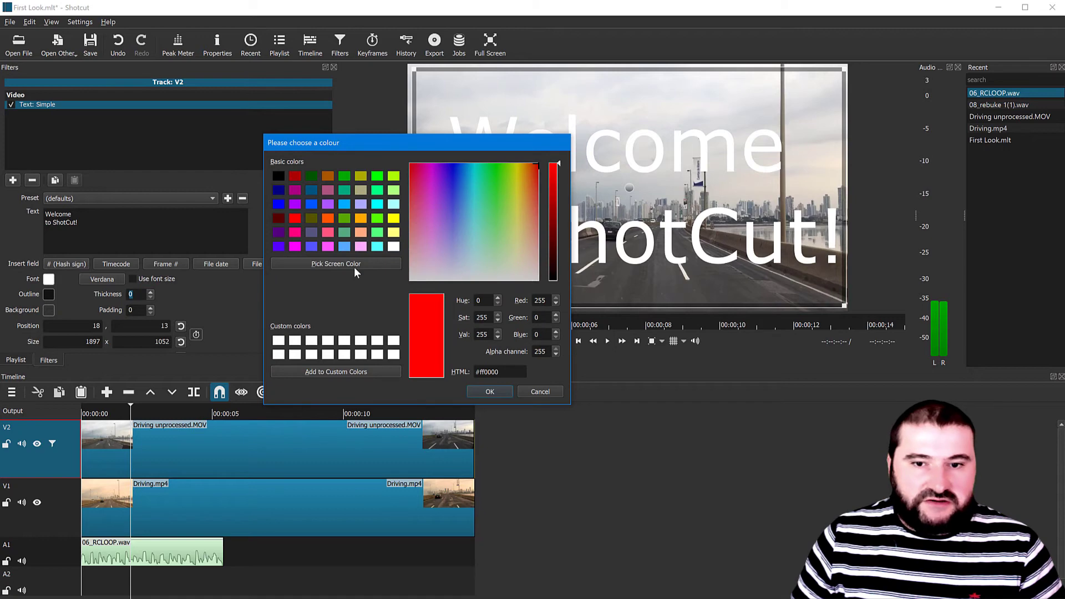
{"action": "left_click", "coordinate": [475, 390]}
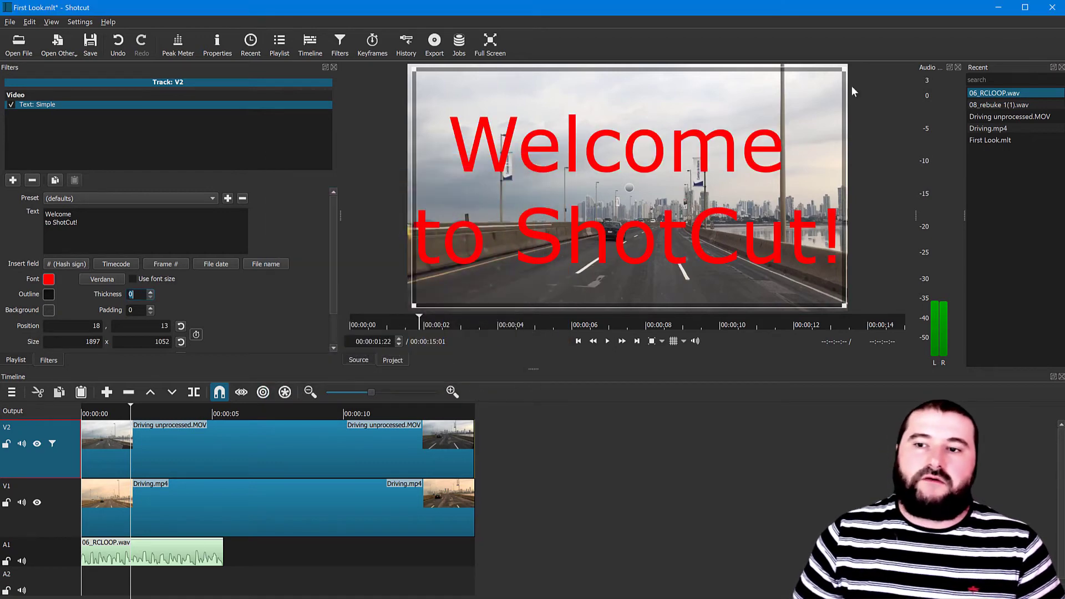
{"action": "left_click_drag", "start_coordinate": [843, 72], "coordinate": [768, 192]}
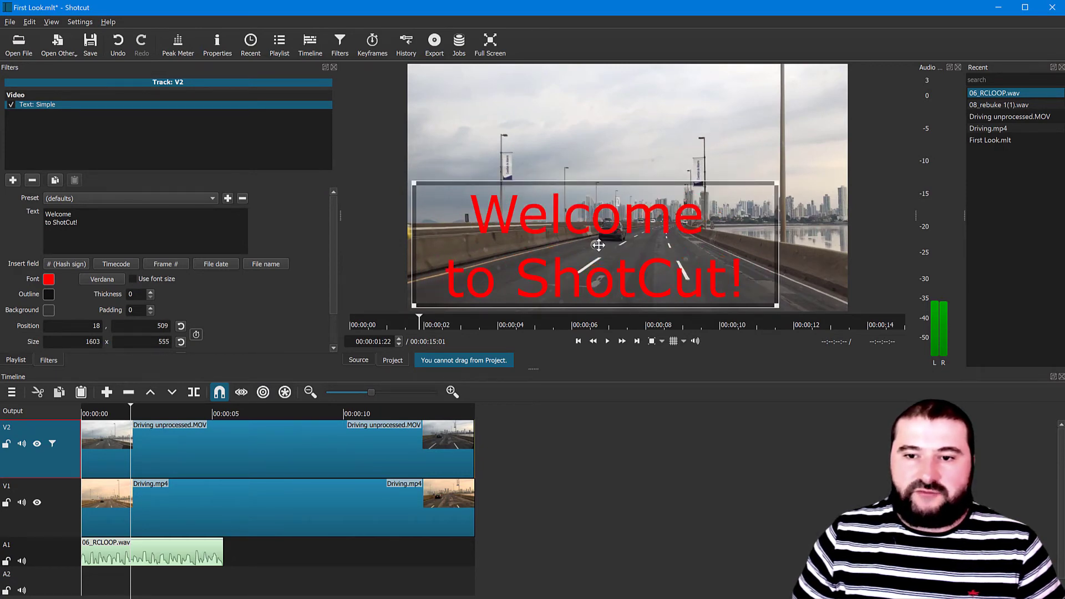
{"action": "left_click_drag", "start_coordinate": [598, 245], "coordinate": [650, 189]}
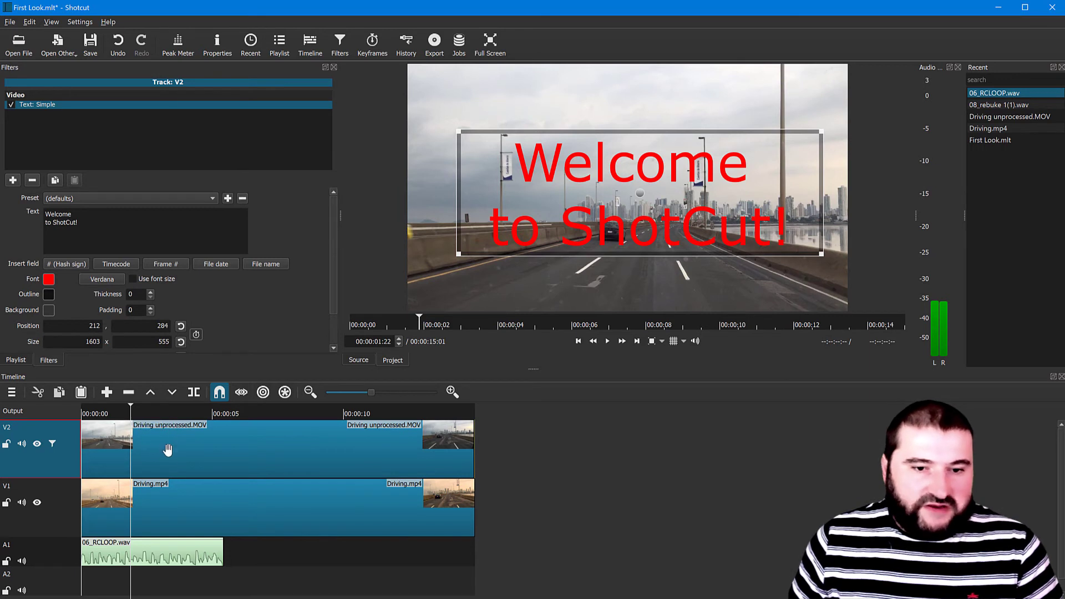
Scrub the timeline and play it, stopping at 00:00:05:04, to check the red title
{"action": "mouse_move", "coordinate": [131, 411]}
{"action": "left_mouse_down"}
{"action": "mouse_move", "coordinate": [93, 410]}
{"action": "mouse_move", "coordinate": [154, 408]}
{"action": "mouse_move", "coordinate": [126, 411]}
{"action": "left_mouse_up"}
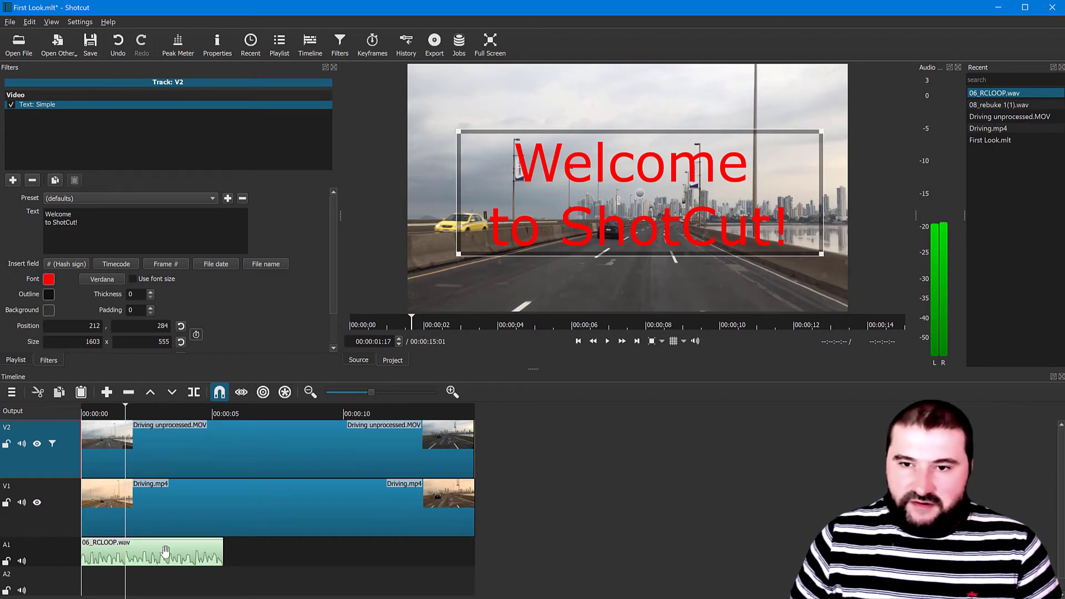
{"action": "key", "text": "space"}
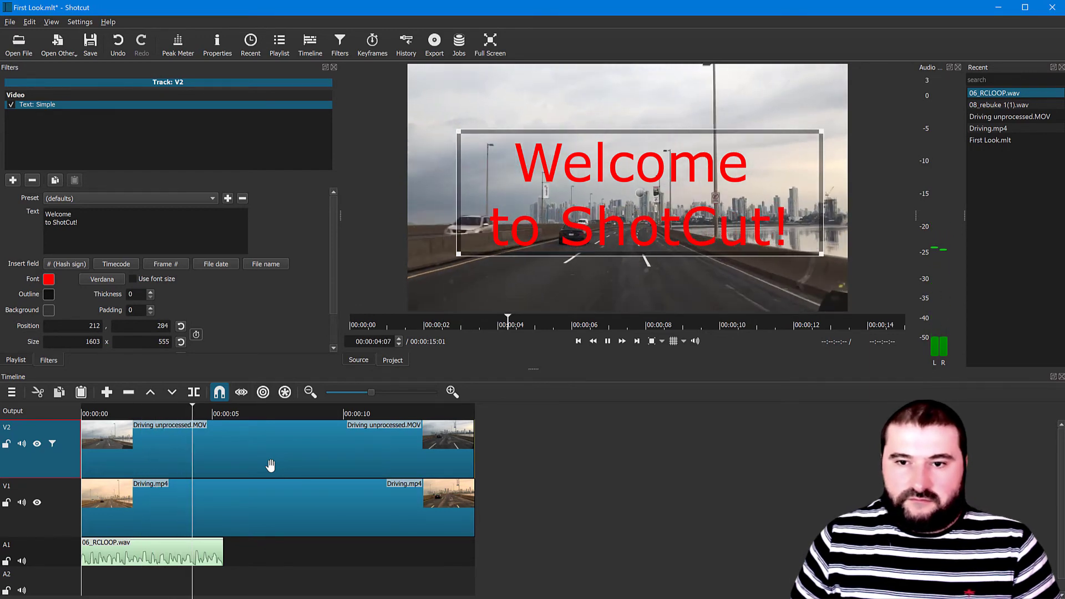
{"action": "key", "text": "space"}
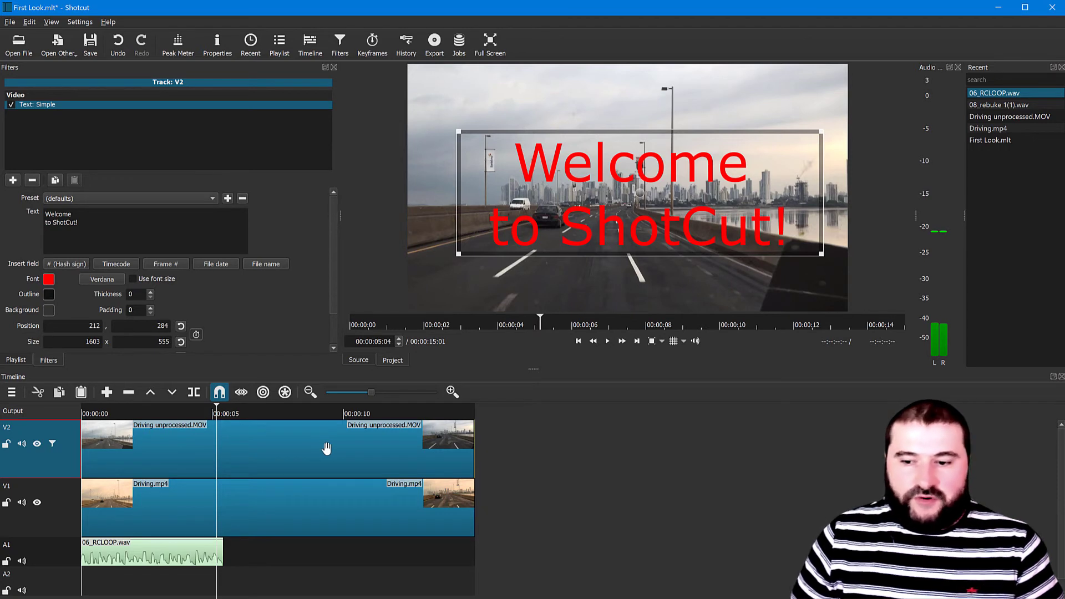
Bring up the Export Video panel from the File menu, showing its stock presets
{"action": "left_click", "coordinate": [10, 23]}
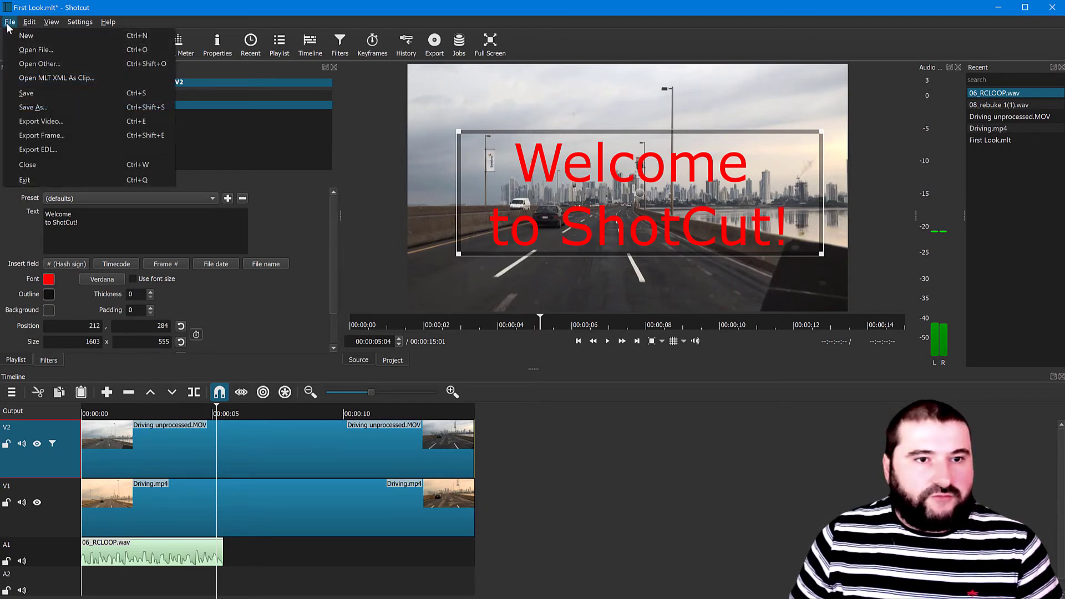
{"action": "left_click", "coordinate": [71, 122]}
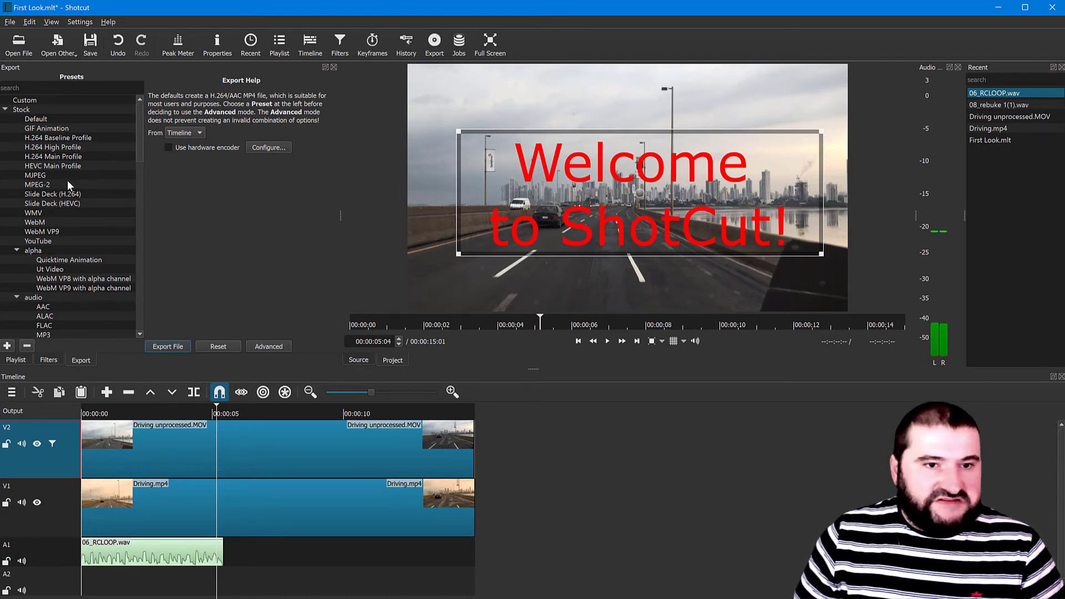
Select the YouTube stock preset in the export Presets list
{"action": "left_click", "coordinate": [55, 147]}
{"action": "mouse_move", "coordinate": [138, 132]}
{"action": "left_mouse_down"}
{"action": "mouse_move", "coordinate": [143, 308]}
{"action": "mouse_move", "coordinate": [144, 126]}
{"action": "left_mouse_up"}
{"action": "left_click", "coordinate": [39, 242]}
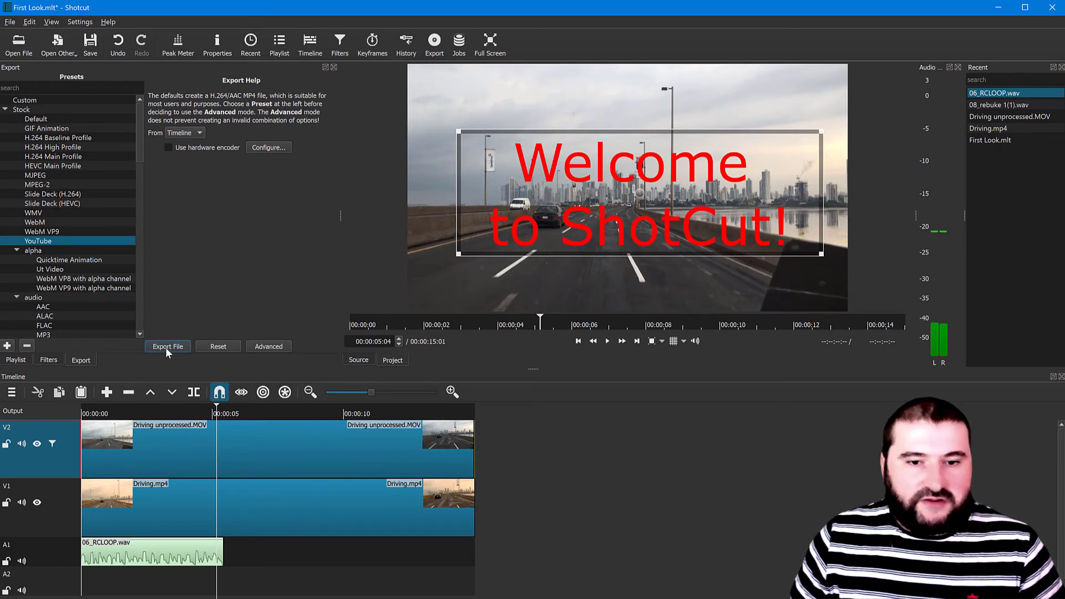
Show Advanced export settings and review the YouTube preset's Codec, Audio, Other and Video tabs
{"action": "left_click", "coordinate": [266, 349]}
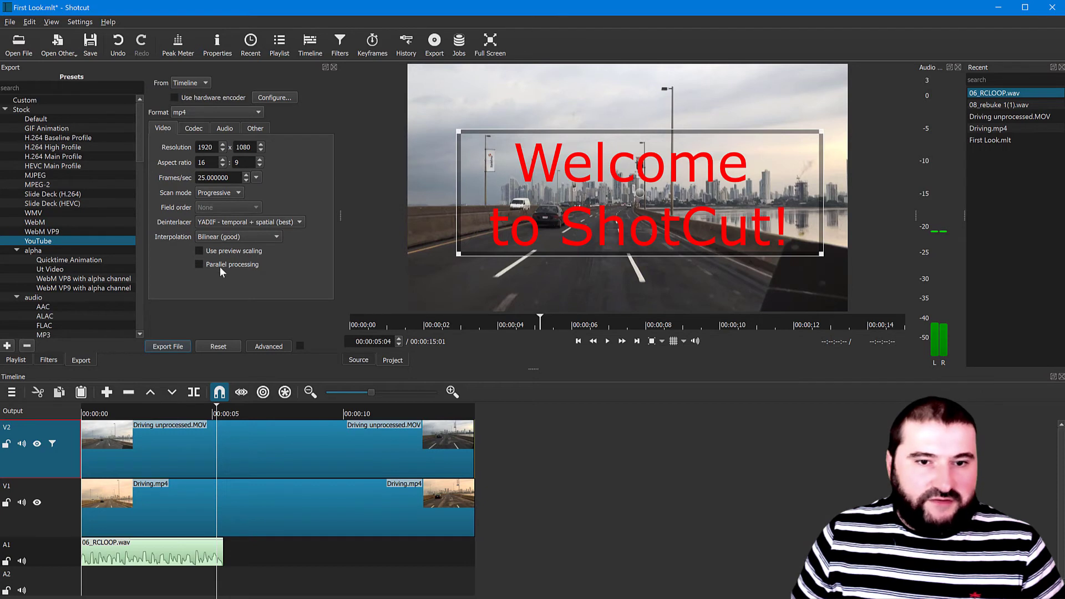
{"action": "left_click", "coordinate": [195, 129]}
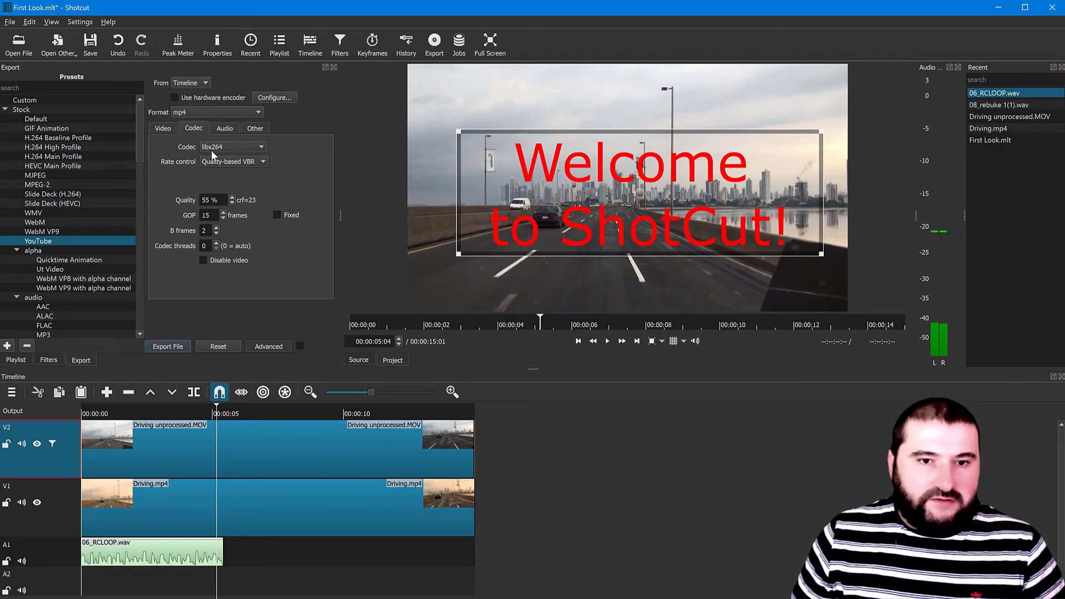
{"action": "left_click", "coordinate": [224, 131]}
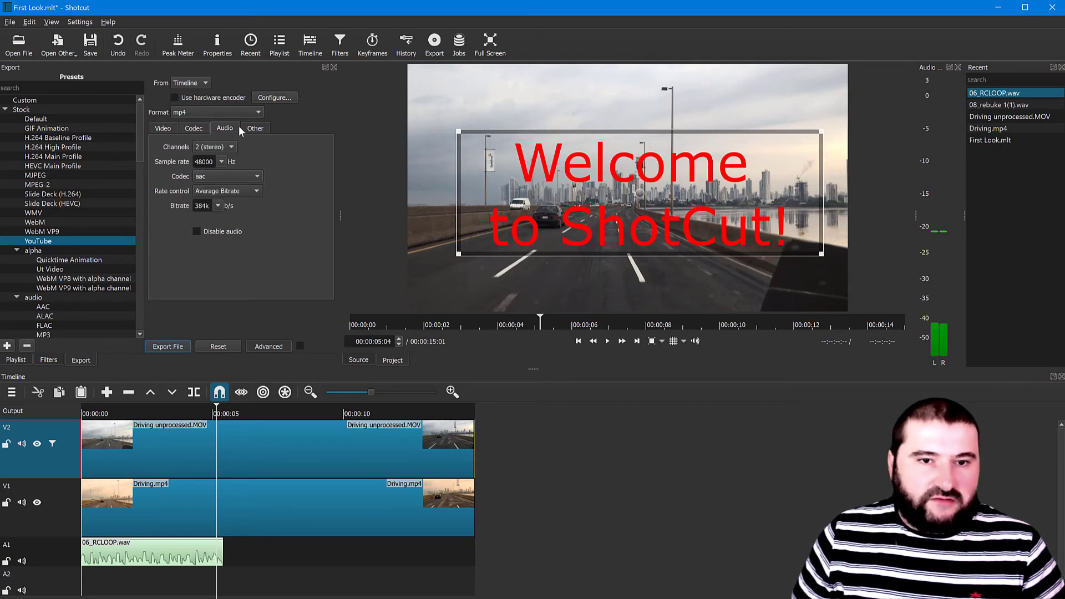
{"action": "left_click", "coordinate": [256, 129]}
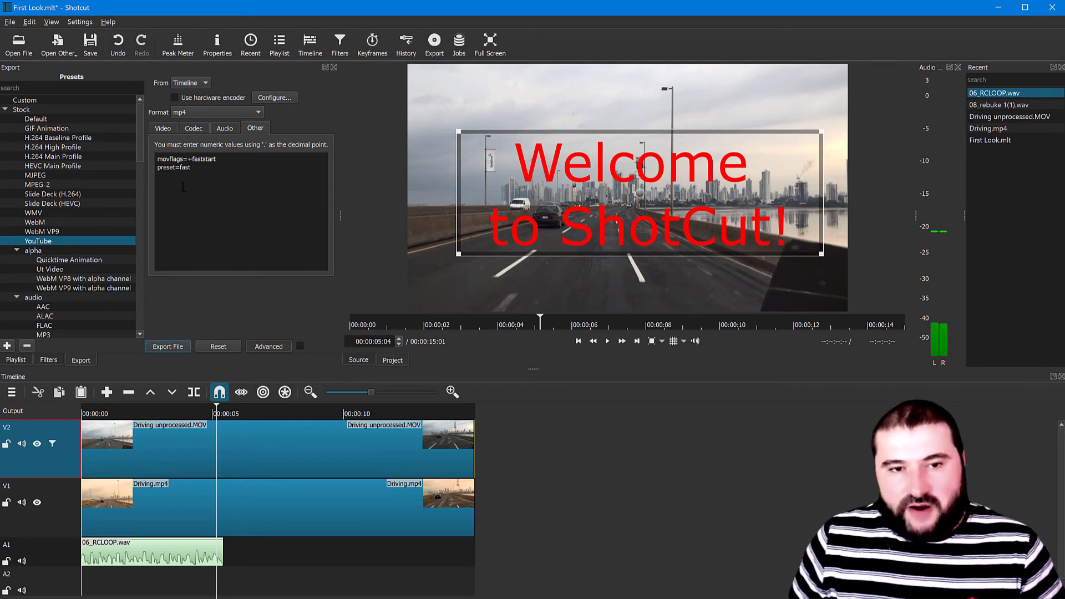
{"action": "left_click", "coordinate": [163, 129]}
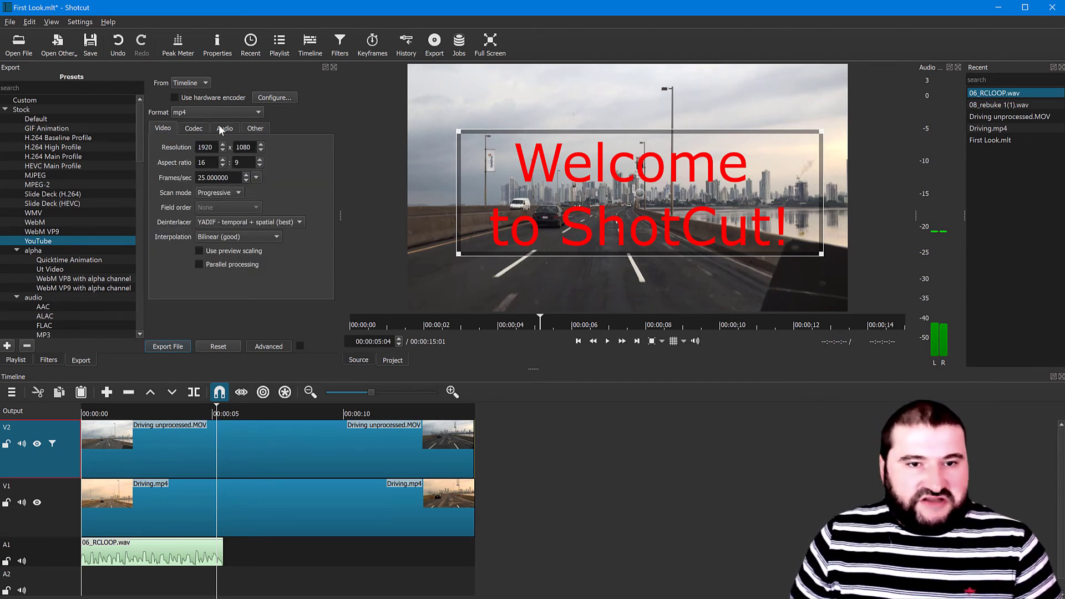
Export the timeline as First Look.mp4, continuing past the low disk-space warning
{"action": "left_click", "coordinate": [173, 347]}
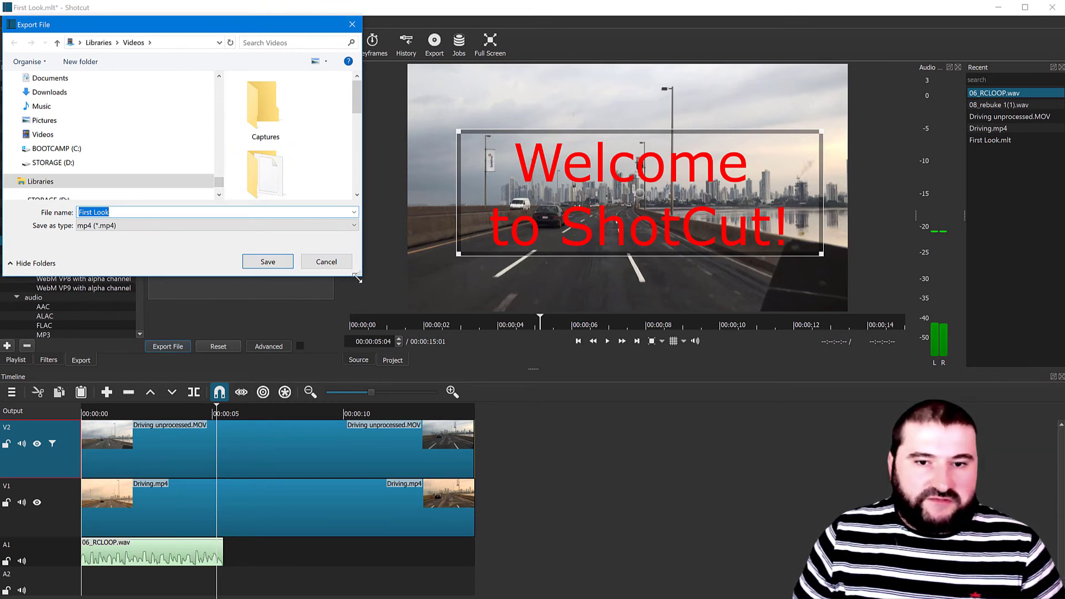
{"action": "left_click", "coordinate": [274, 263]}
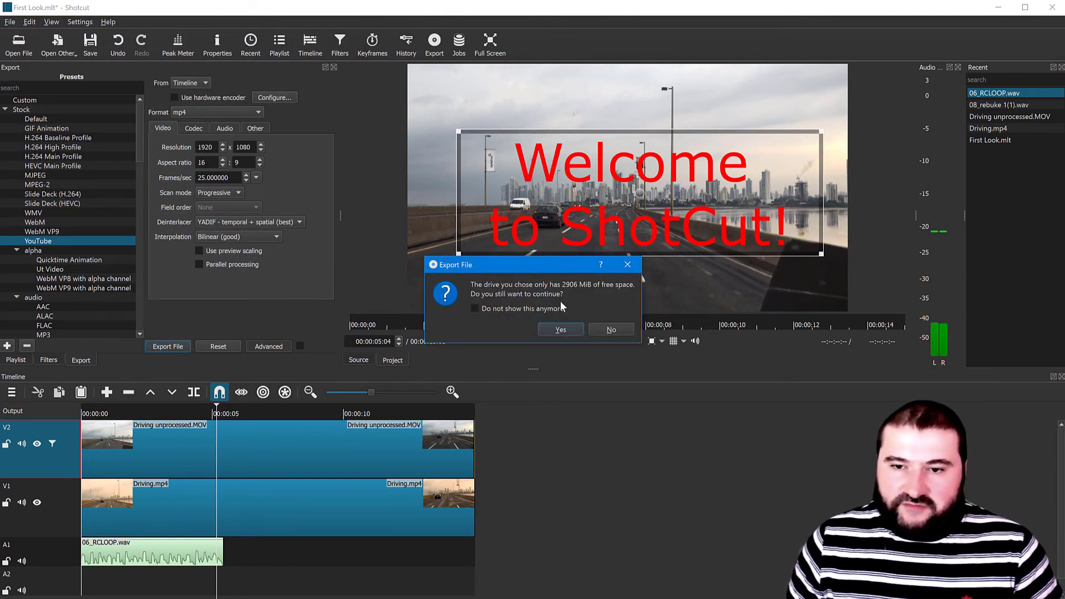
{"action": "left_click", "coordinate": [552, 329]}
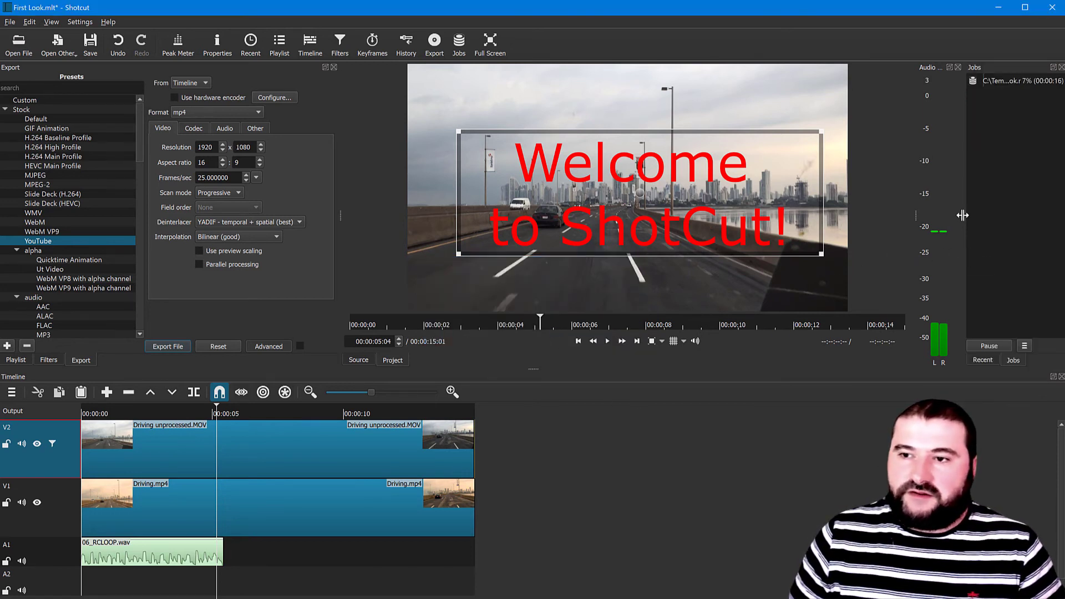
Widen the Jobs panel to watch the export finish and move the First Look folder window aside
{"action": "left_click_drag", "start_coordinate": [959, 215], "coordinate": [621, 208]}
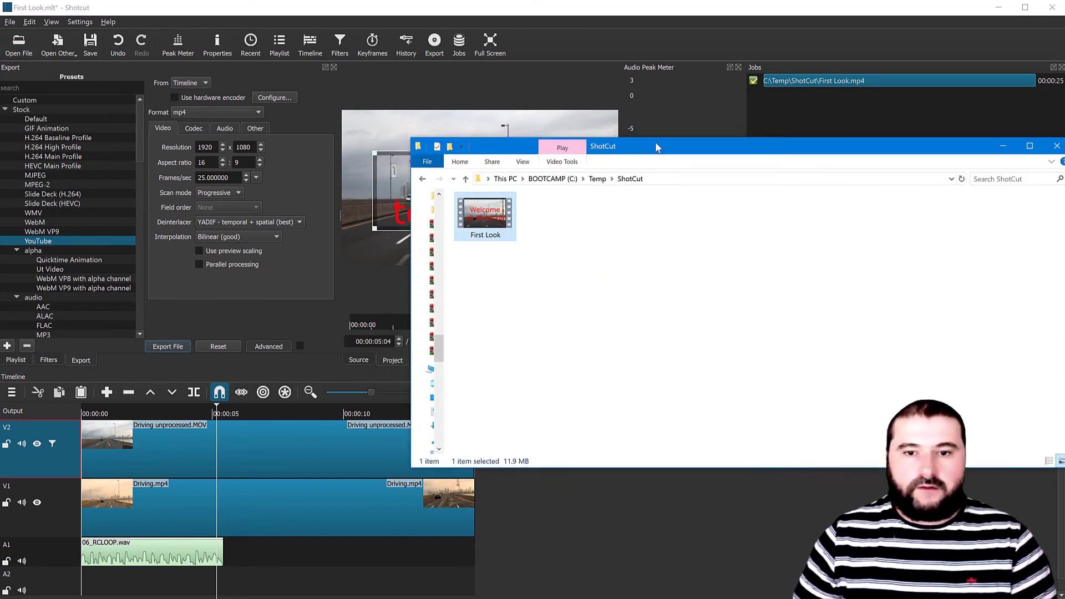
{"action": "left_click_drag", "start_coordinate": [654, 142], "coordinate": [377, 121]}
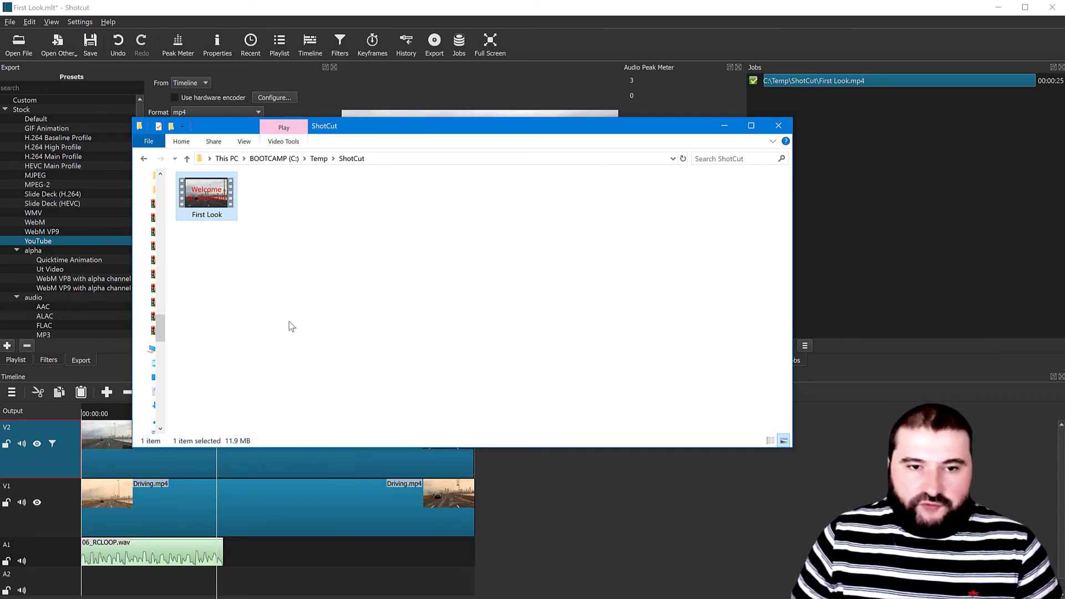
Open First Look in Films & TV, scrub through it and play it back
{"action": "double_click", "coordinate": [205, 197]}
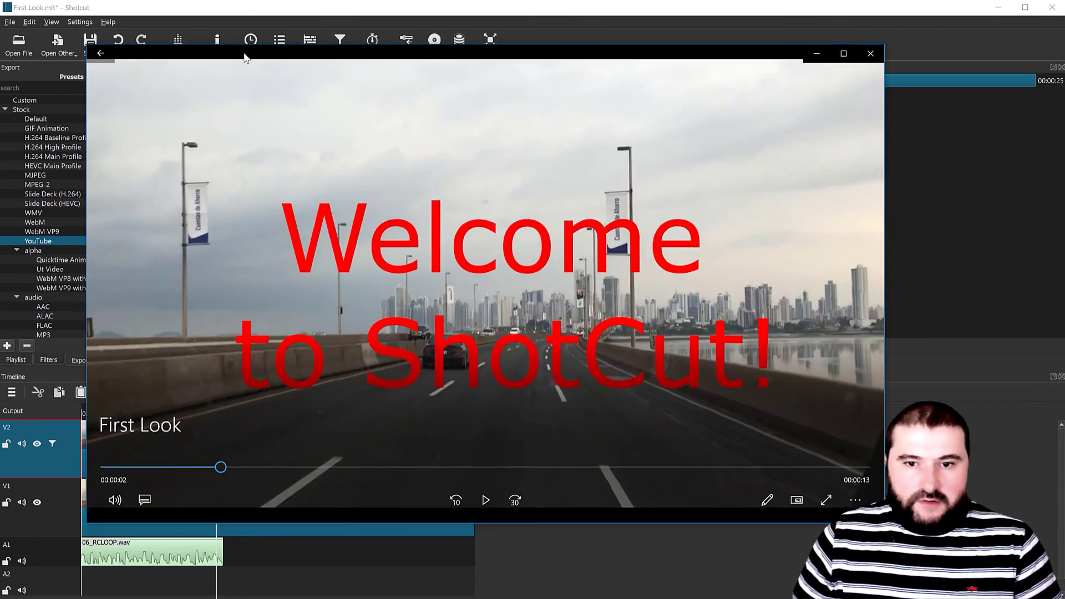
{"action": "left_click_drag", "start_coordinate": [473, 71], "coordinate": [470, 77]}
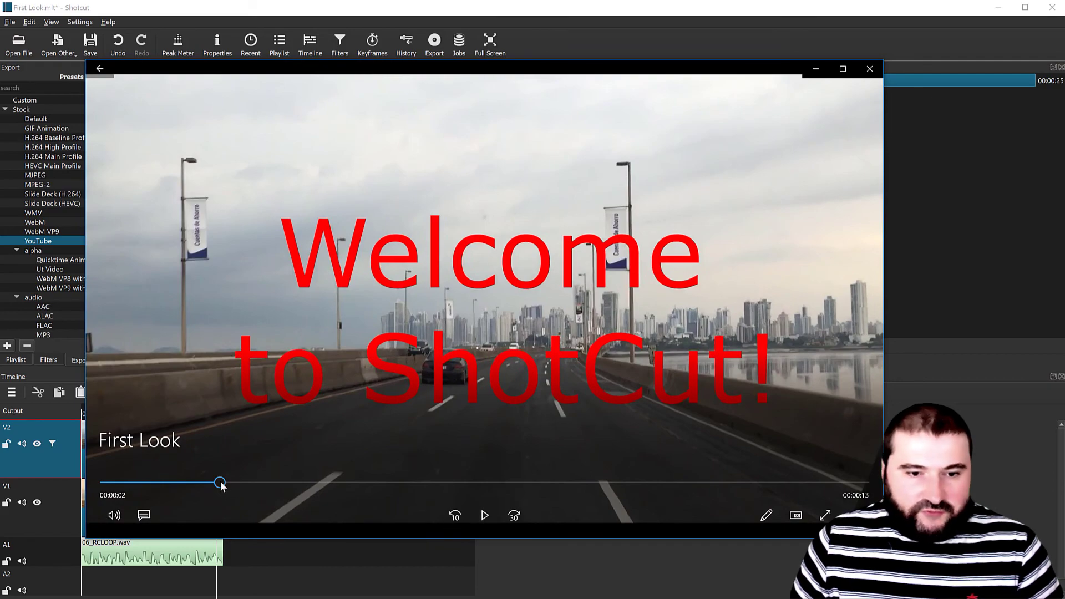
{"action": "left_click_drag", "start_coordinate": [221, 484], "coordinate": [123, 490]}
{"action": "left_click", "coordinate": [485, 516]}
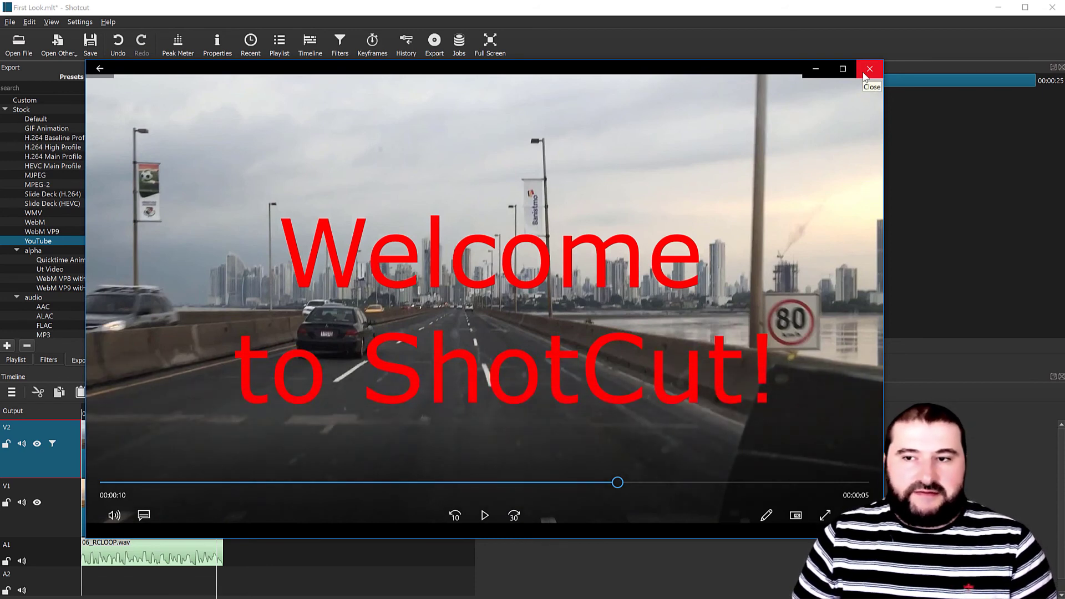
Close the First Look.mp4 playback and bring Shotcut back to the front
{"action": "left_click", "coordinate": [870, 69]}
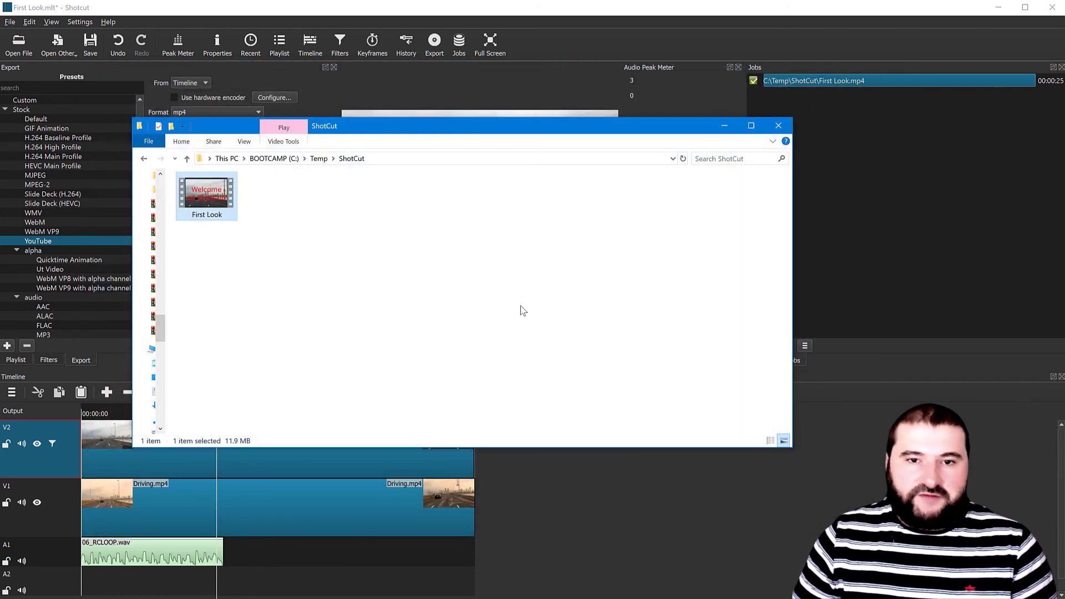
{"action": "left_click", "coordinate": [722, 12]}
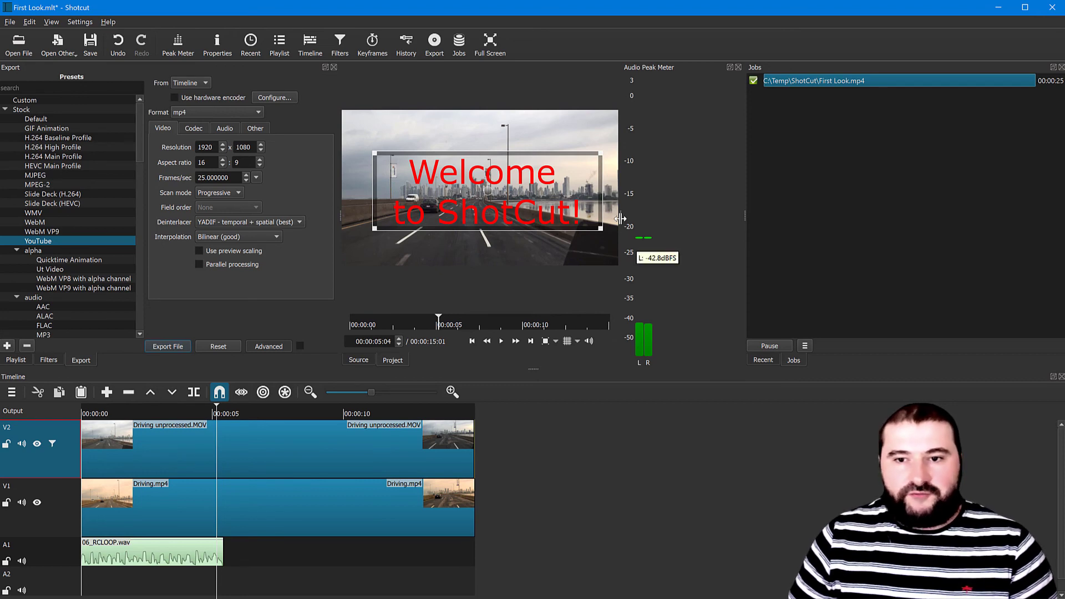
Widen the preview player by dragging its splitter toward the Audio Peak Meter
{"action": "left_click_drag", "start_coordinate": [621, 215], "coordinate": [765, 211]}
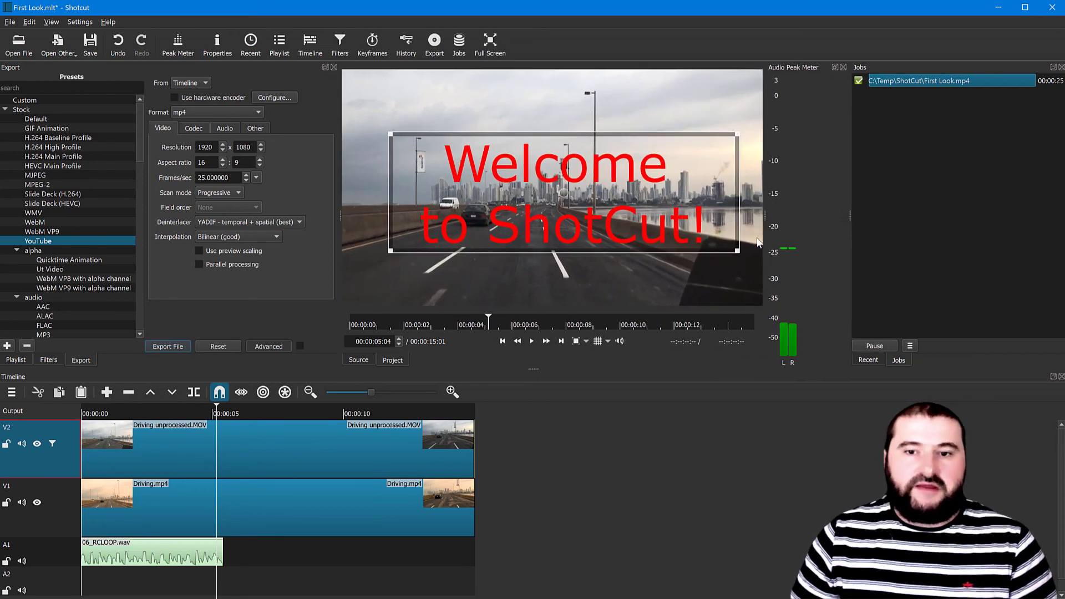